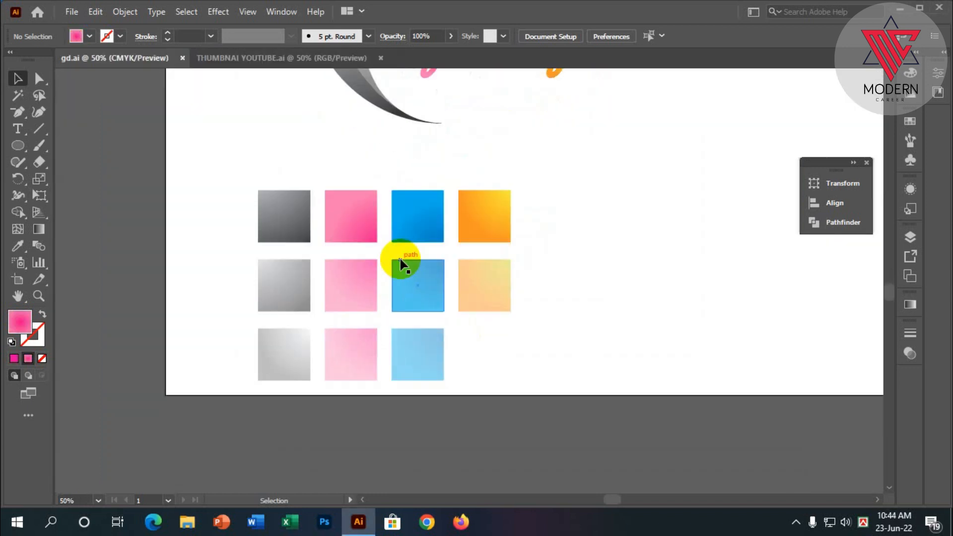
Step: Examine the finished petal logo, its lettering and the gradient colour swatches below it
scroll(409, 256, up, 3)
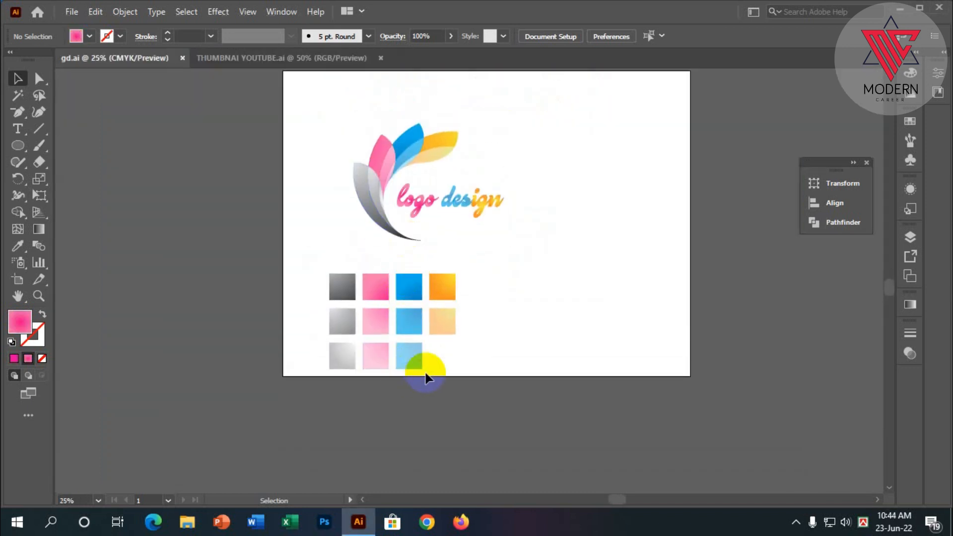
scroll(402, 274, up, 2)
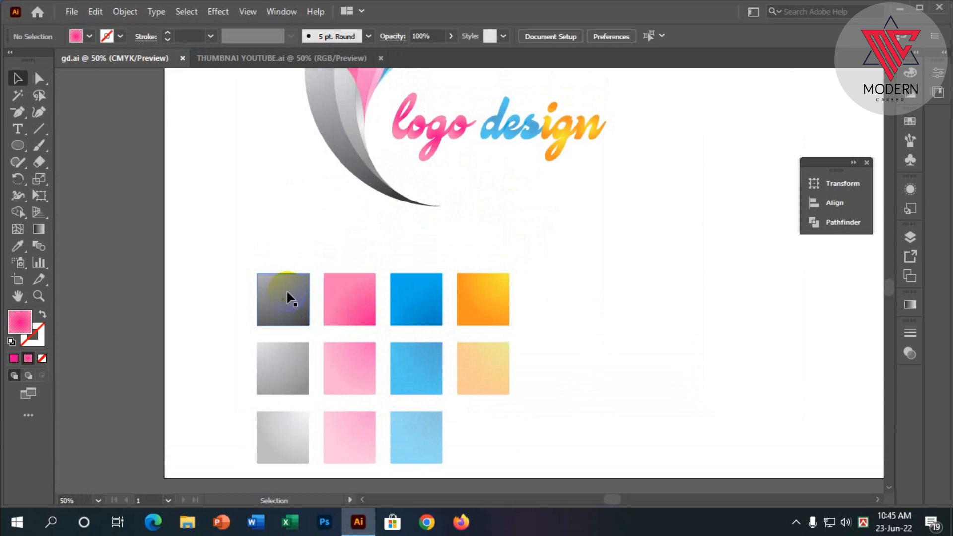
scroll(308, 258, down, 3)
scroll(277, 295, down, 1)
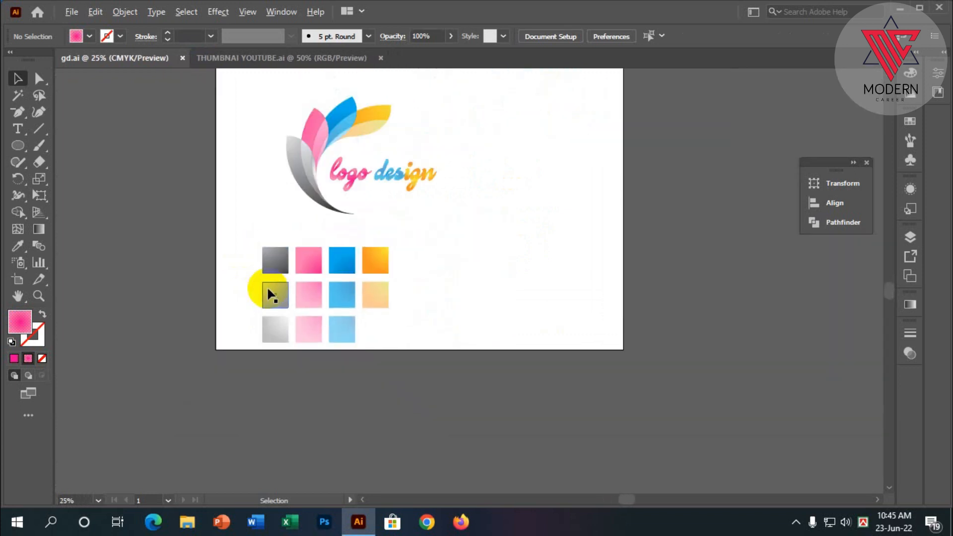
scroll(319, 290, up, 2)
scroll(316, 283, up, 1)
scroll(315, 284, up, 1)
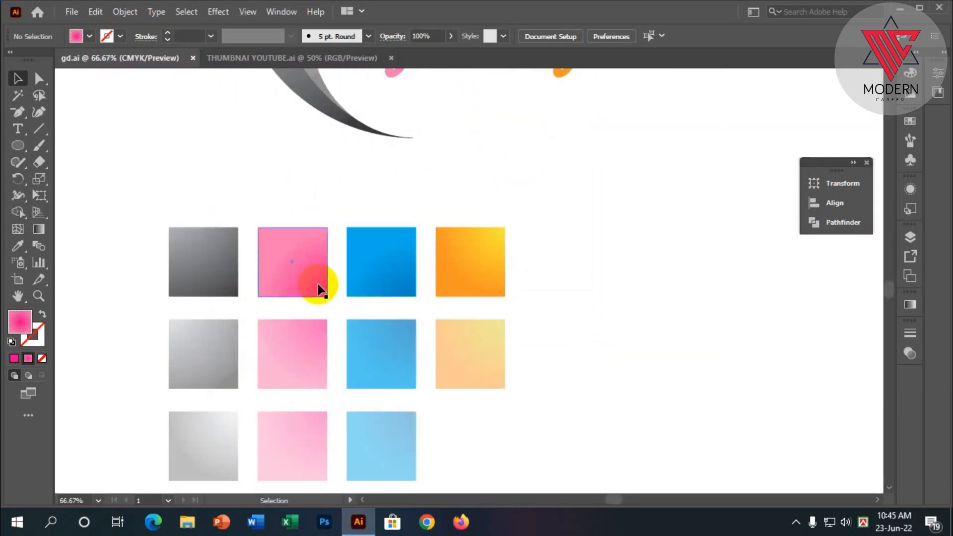
scroll(297, 268, down, 1)
scroll(224, 212, up, 1)
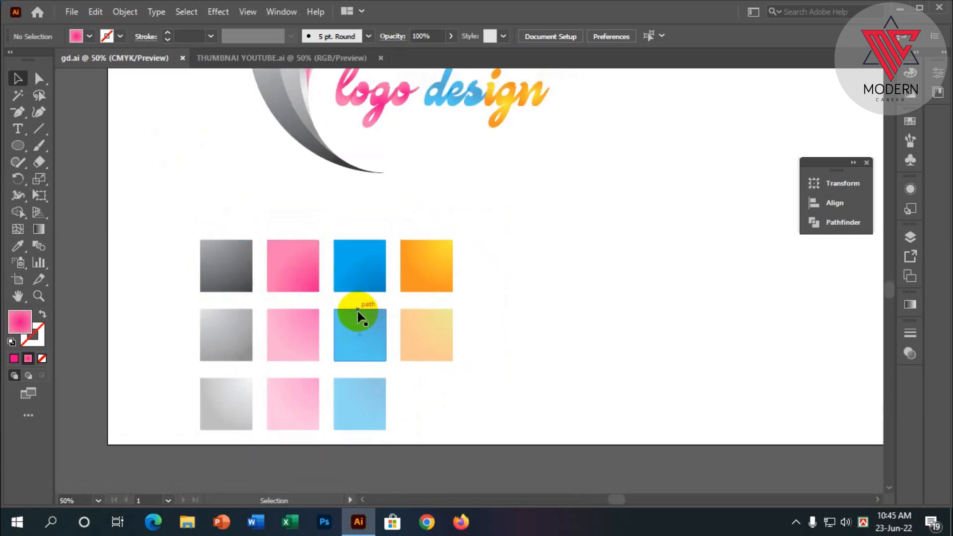
scroll(357, 312, up, 1)
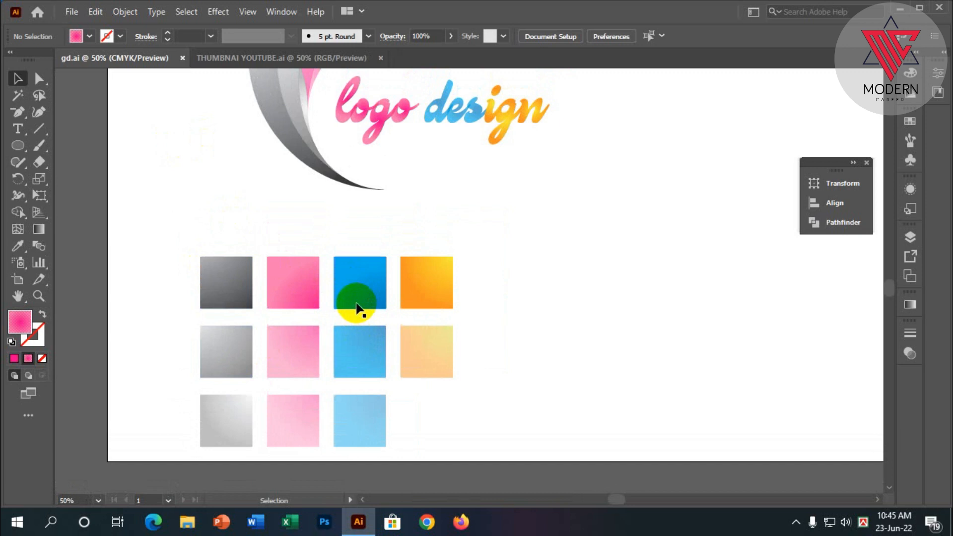
scroll(358, 309, down, 3)
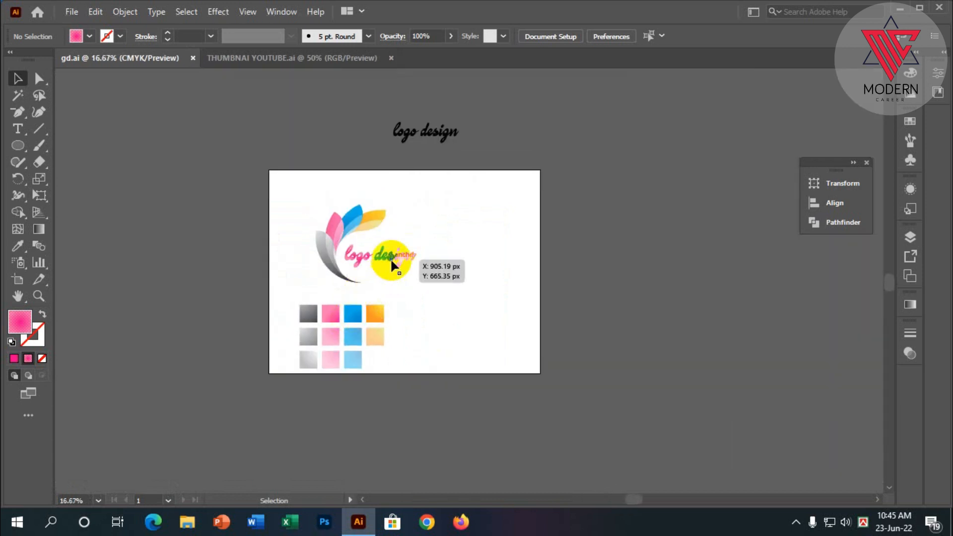
scroll(390, 258, up, 2)
scroll(317, 245, up, 2)
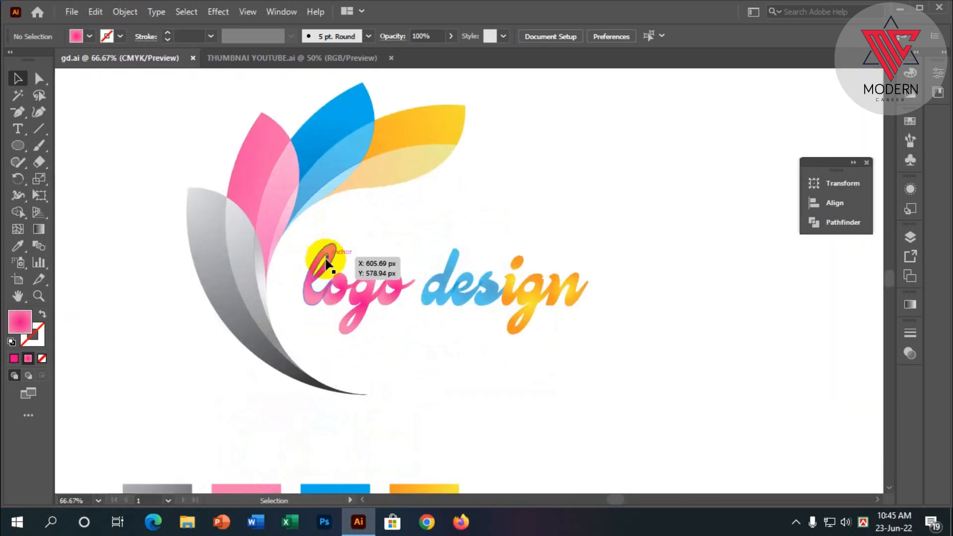
scroll(287, 336, down, 1)
scroll(293, 332, down, 1)
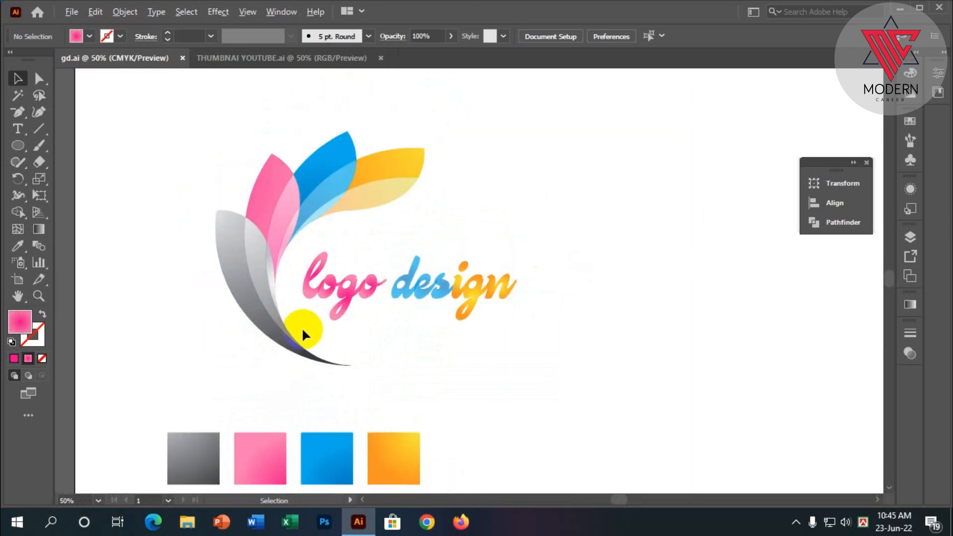
Step: Scale down the finished logo artwork and place it in the artboard's upper right corner as a reference
scroll(377, 328, down, 2)
drag(448, 338, 268, 212)
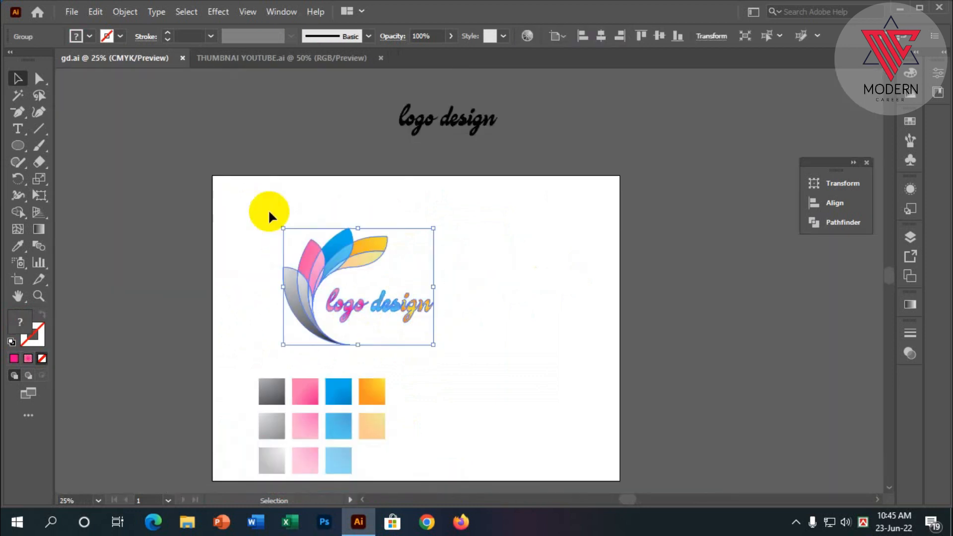
drag(319, 259, 483, 256)
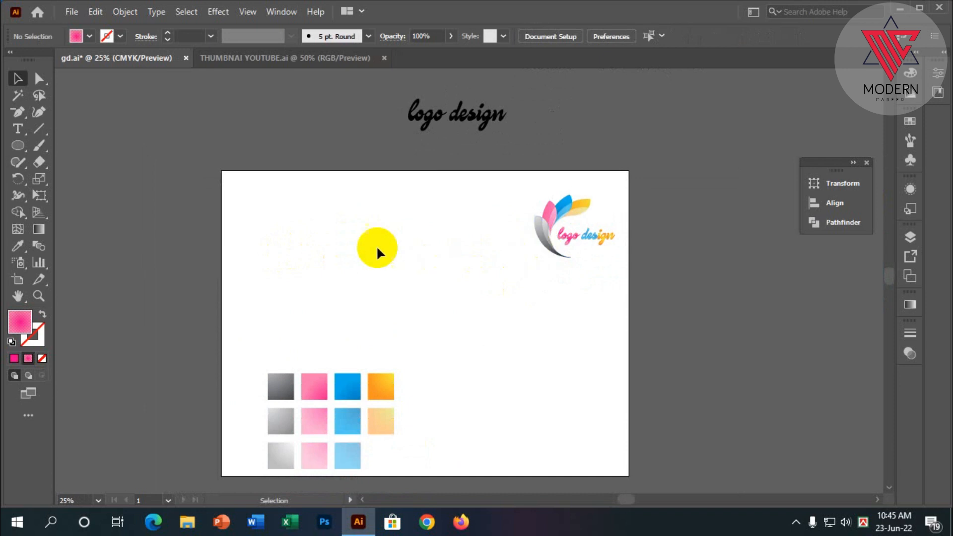
Step: Draw a pink gradient circle with the Ellipse tool in the empty area above the colour swatches
scroll(371, 246, up, 2)
scroll(369, 246, down, 1)
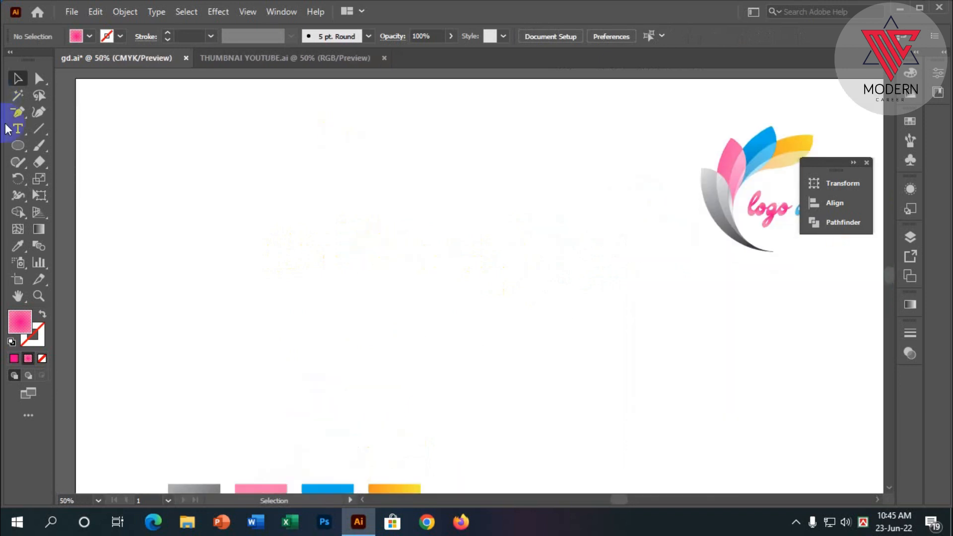
click(18, 146)
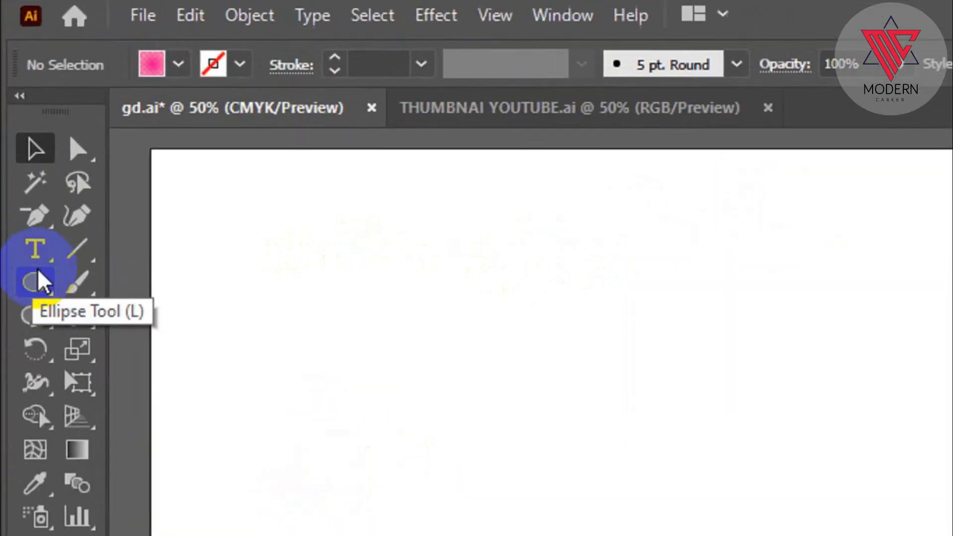
mouse_move(302, 180)
mouse_down()
mouse_move(330, 246)
mouse_move(377, 308)
mouse_move(368, 284)
mouse_up()
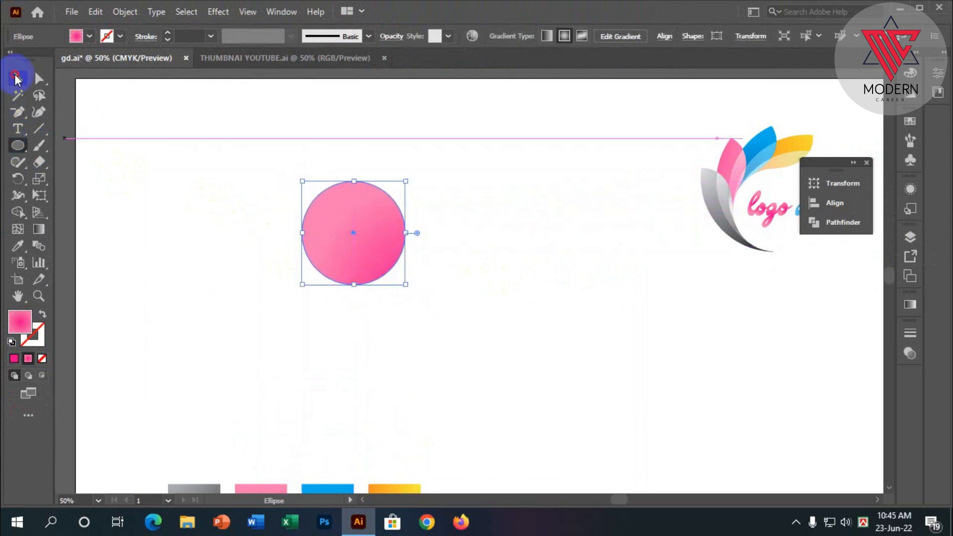
click(16, 78)
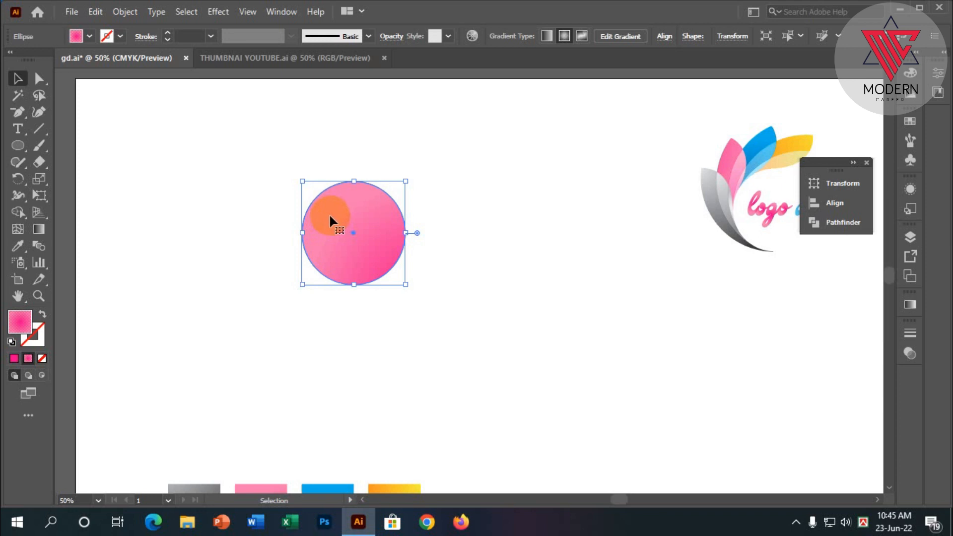
Step: Copy the pink circle, paste the duplicate in front at the same position and send it to the back
key(ctrl+c)
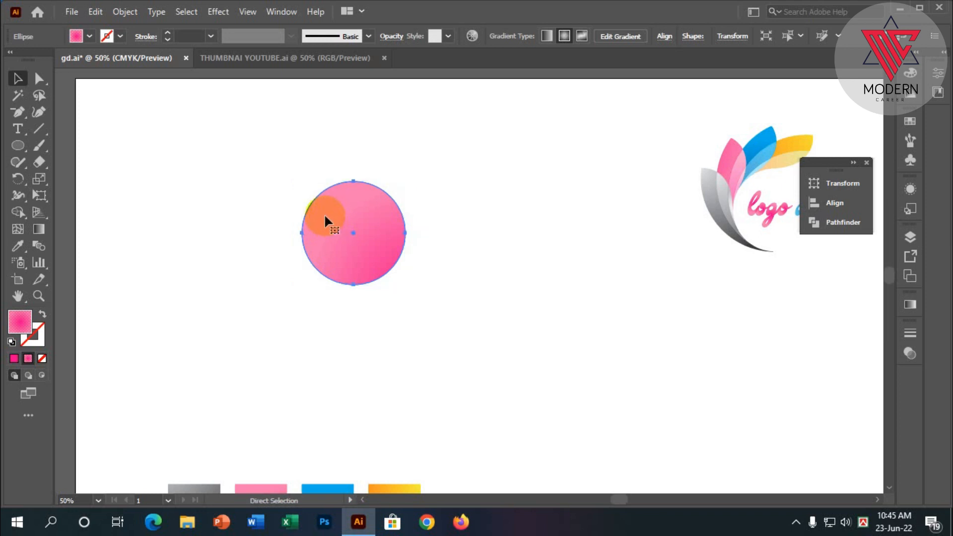
key(ctrl+f)
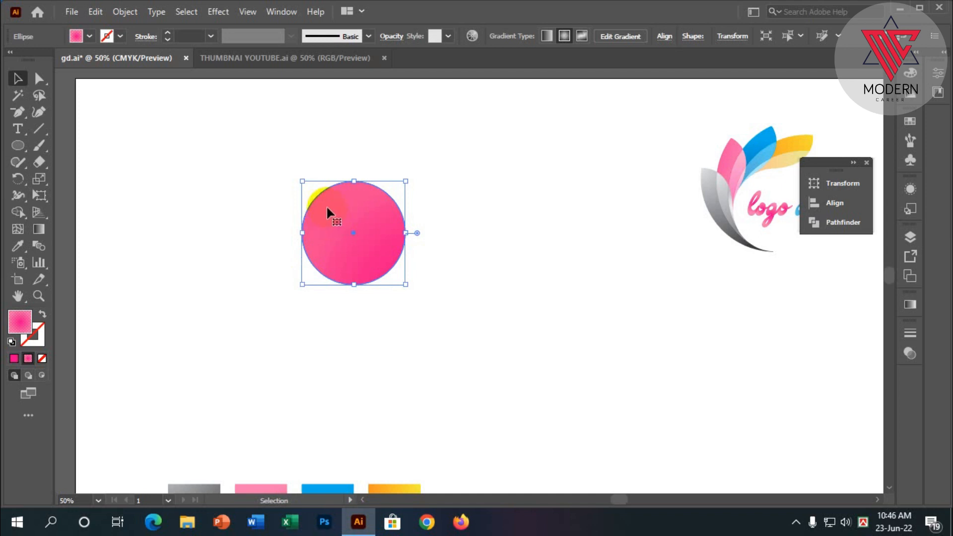
right_click(332, 204)
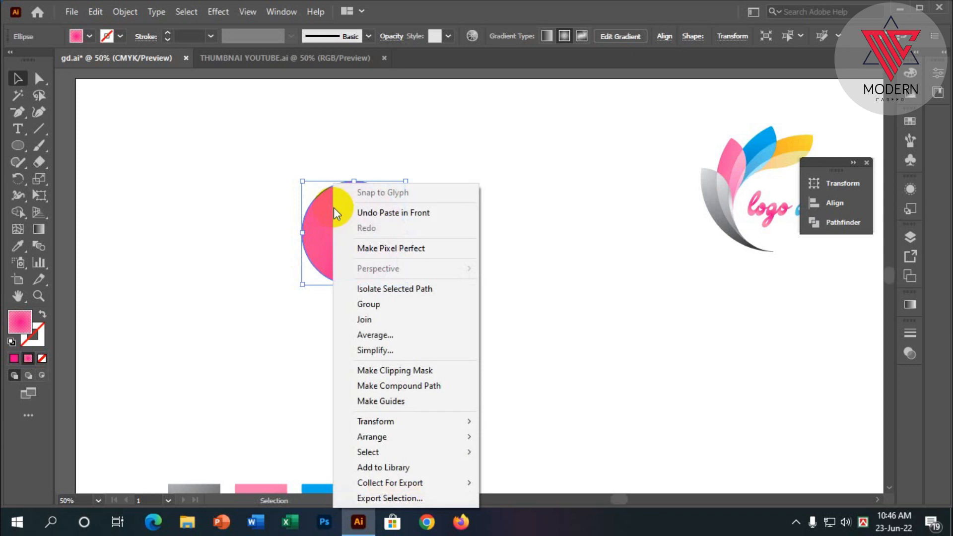
mouse_move(411, 436)
click(560, 483)
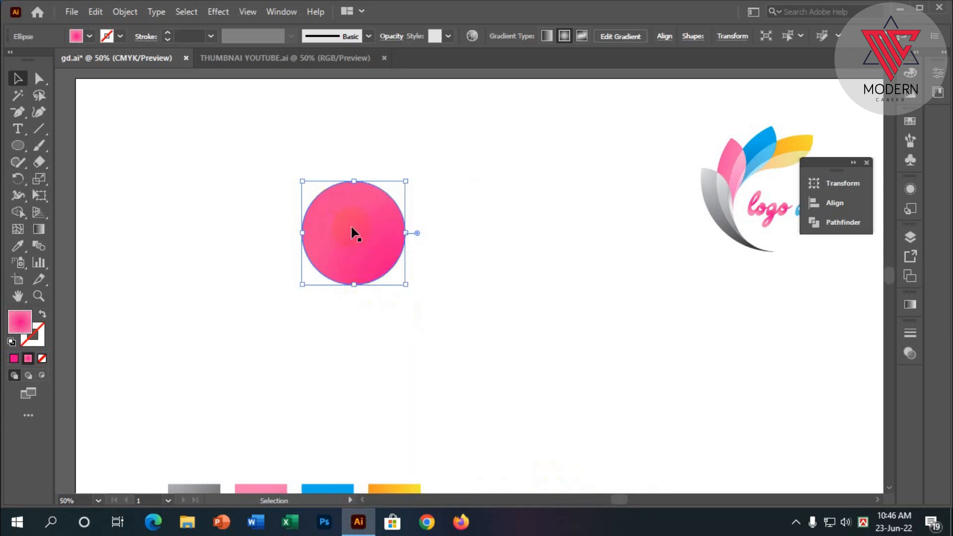
Step: Fill the back circle with the logo petal's orange gradient and enlarge it proportionally upward from its bottom point around the pink circle
click(18, 245)
click(792, 142)
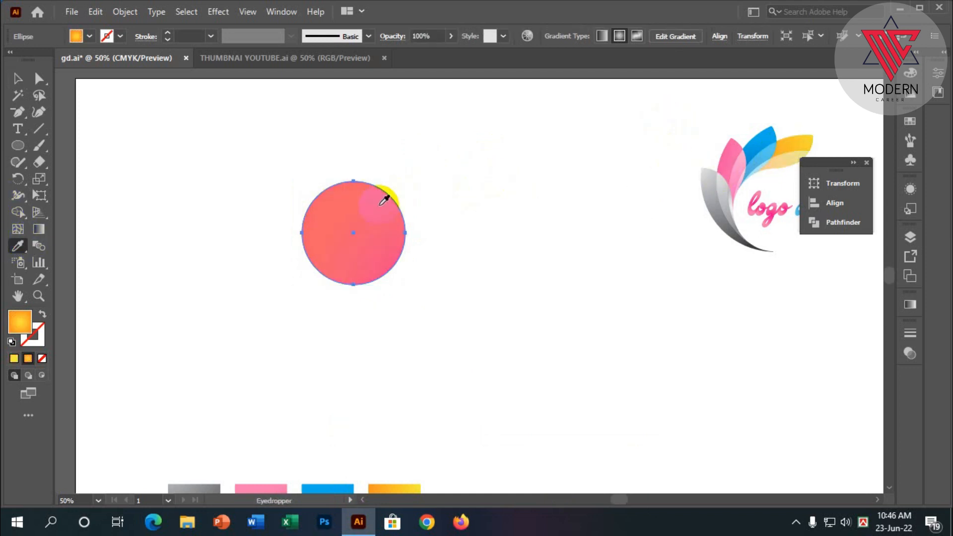
click(18, 79)
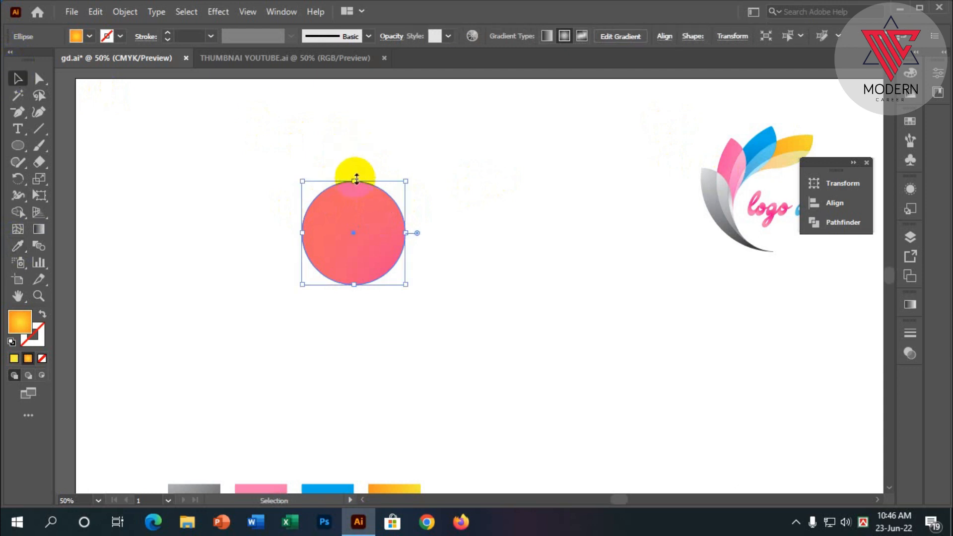
drag(354, 181, 353, 119)
click(447, 208)
scroll(340, 250, up, 2)
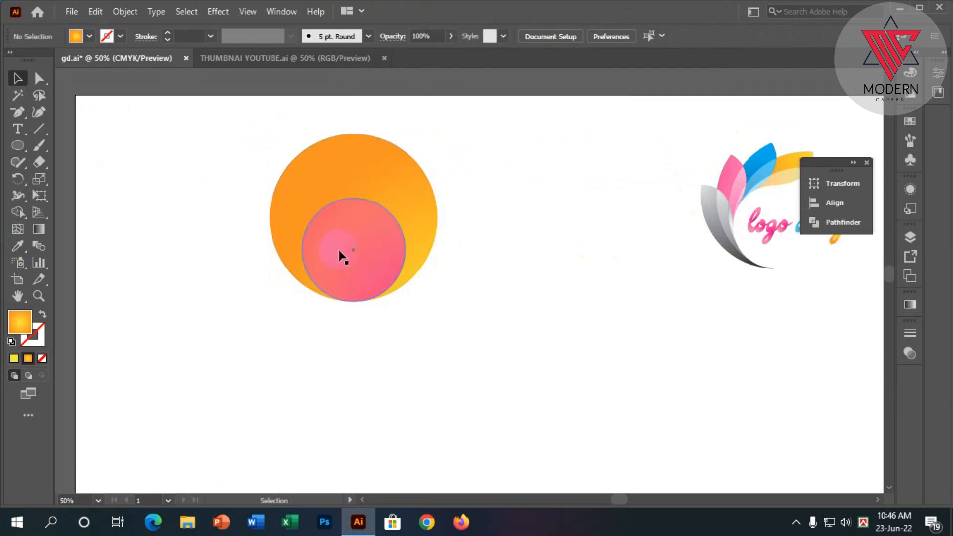
Step: Draw a horizontal line without fill or stroke, centred on the pink circle's top anchor and extending past both sides of the orange circle
scroll(344, 249, up, 1)
scroll(415, 263, down, 2)
scroll(417, 268, down, 1)
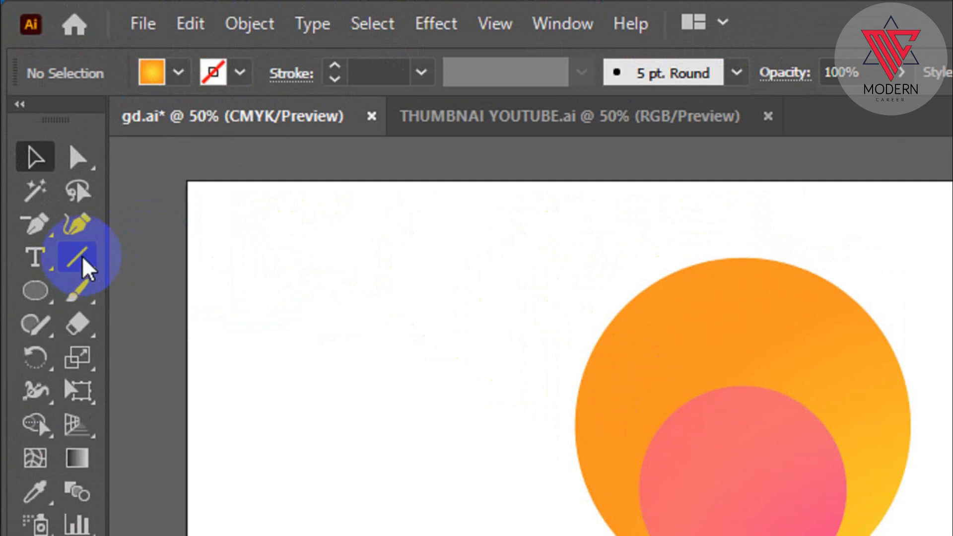
click(40, 128)
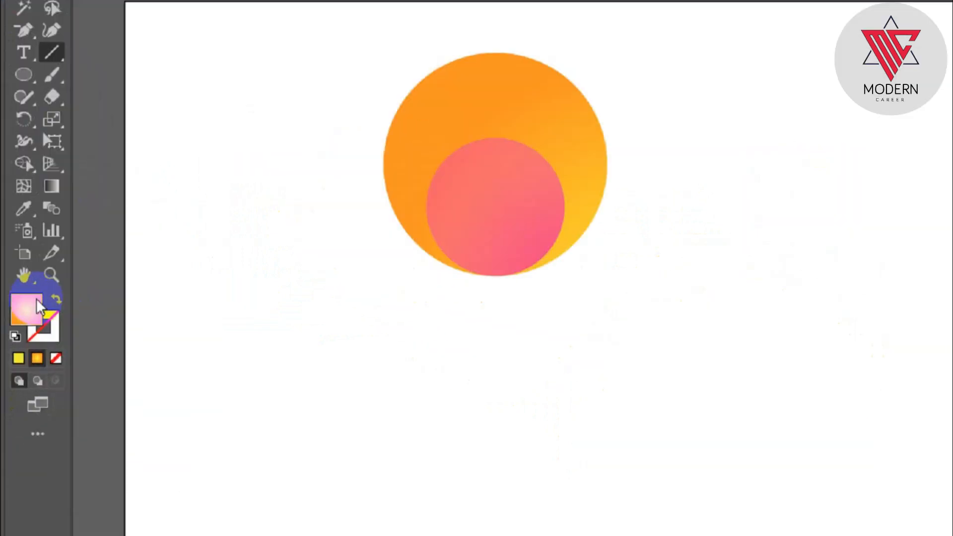
click(55, 357)
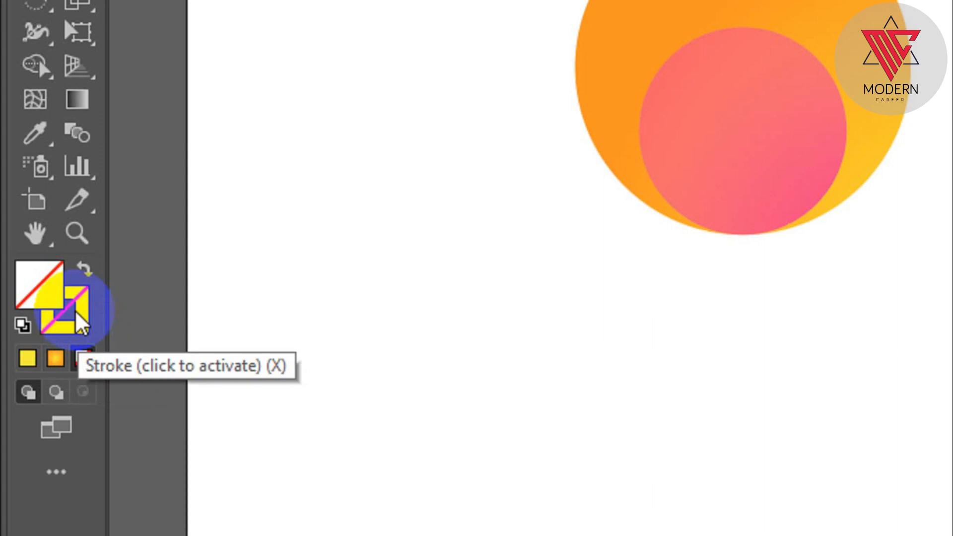
click(77, 311)
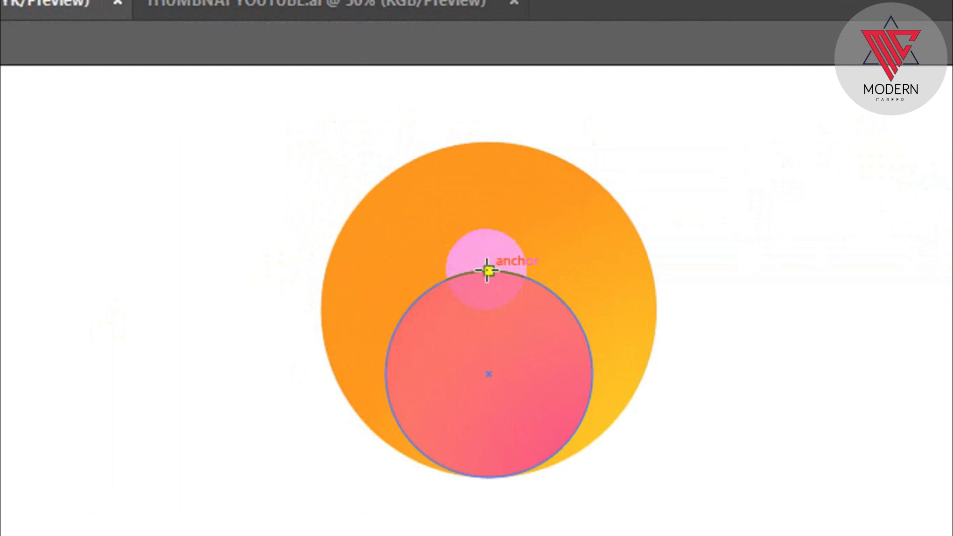
mouse_move(488, 271)
mouse_down()
mouse_move(589, 272)
mouse_move(635, 299)
mouse_move(665, 299)
mouse_move(655, 291)
mouse_move(686, 299)
mouse_up()
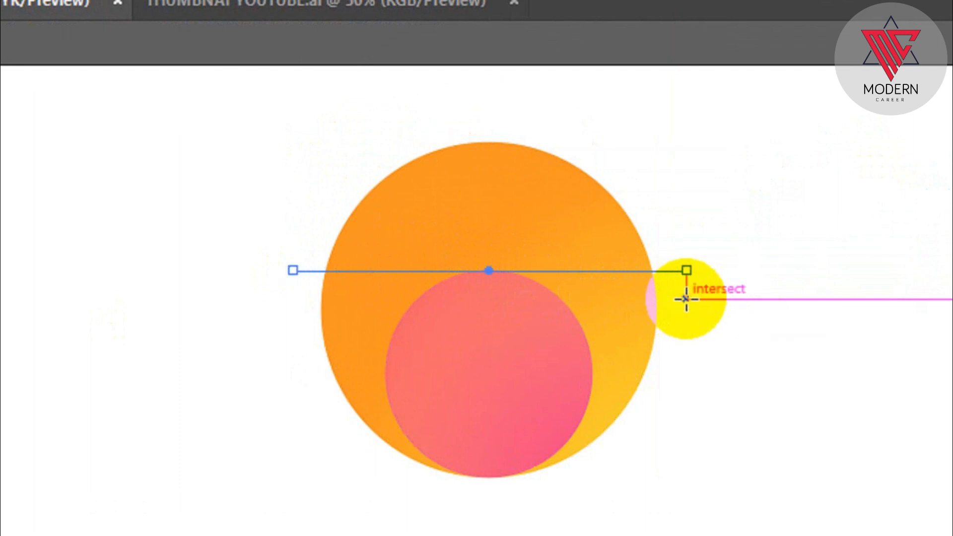
scroll(527, 277, up, 3)
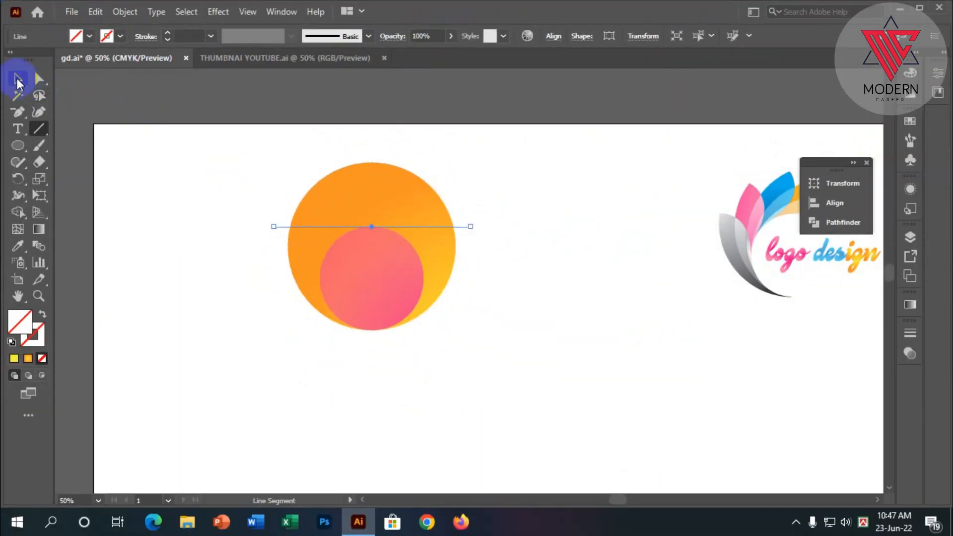
Step: Draw a vertical line centred on the pink circle's top anchor, extending above and below both circles
click(16, 79)
click(177, 176)
click(39, 127)
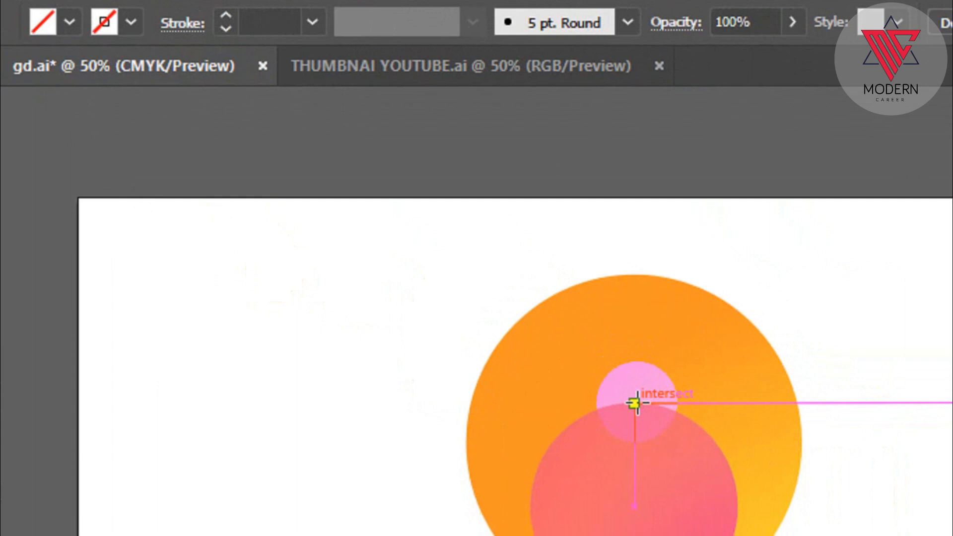
drag(636, 403, 683, 142)
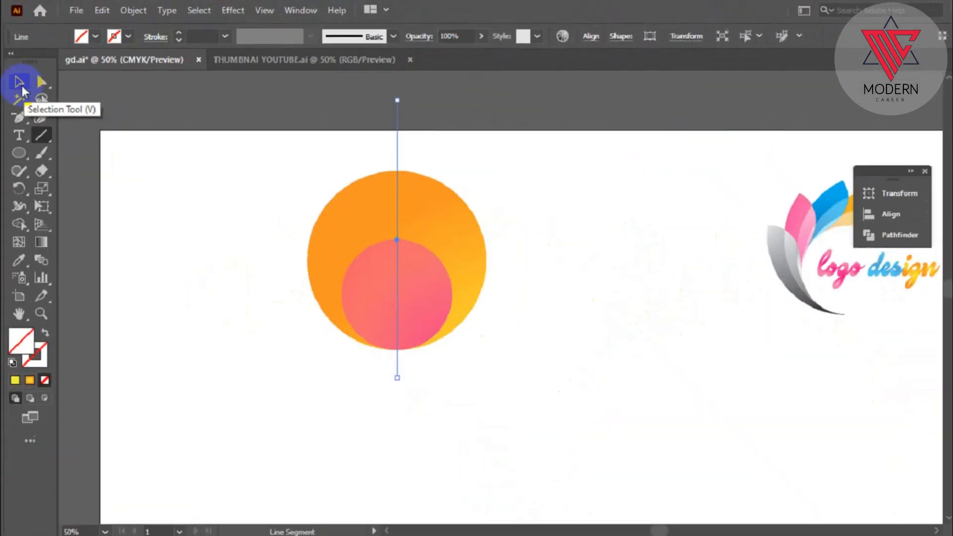
click(44, 135)
Step: Select both circles and both lines and split them into separate pieces with Pathfinder Divide
drag(217, 134, 556, 425)
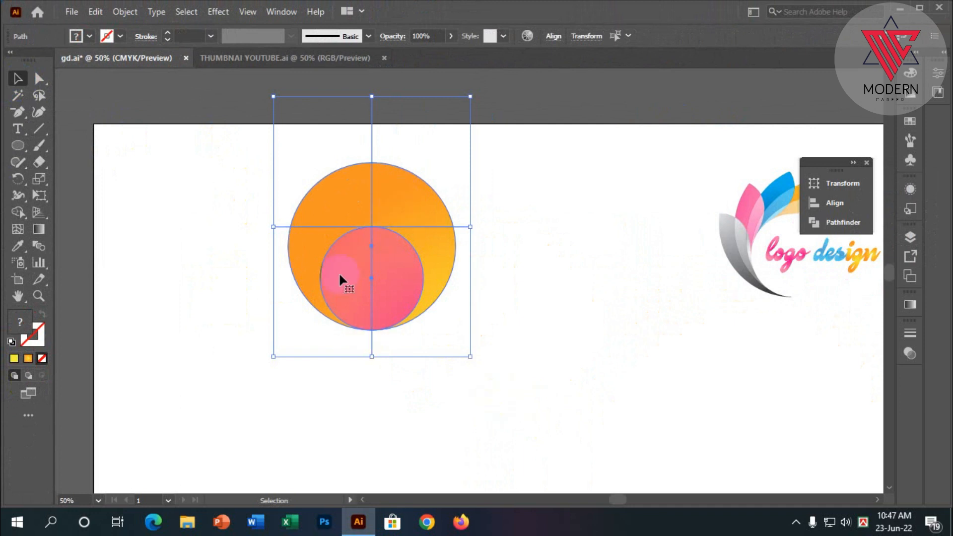
scroll(445, 260, up, 2)
scroll(456, 272, down, 1)
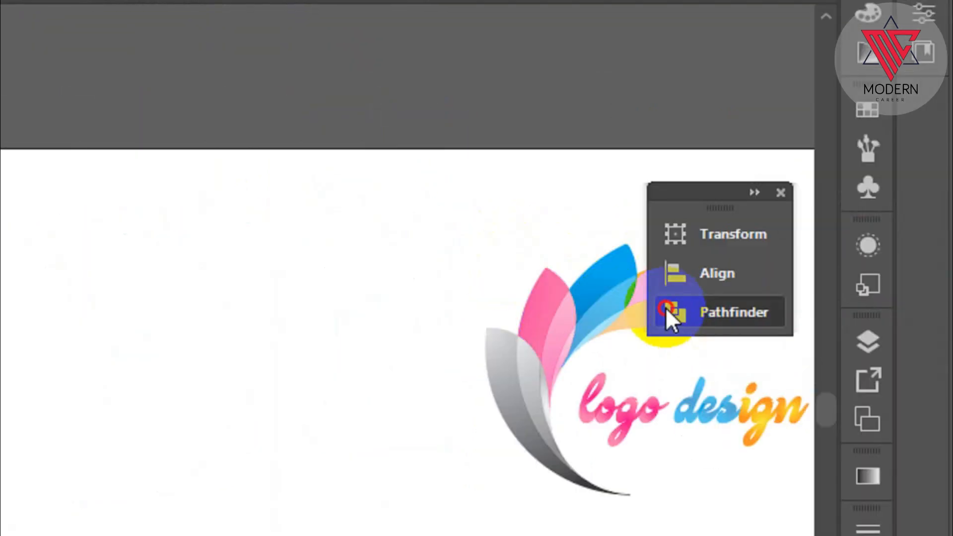
click(808, 221)
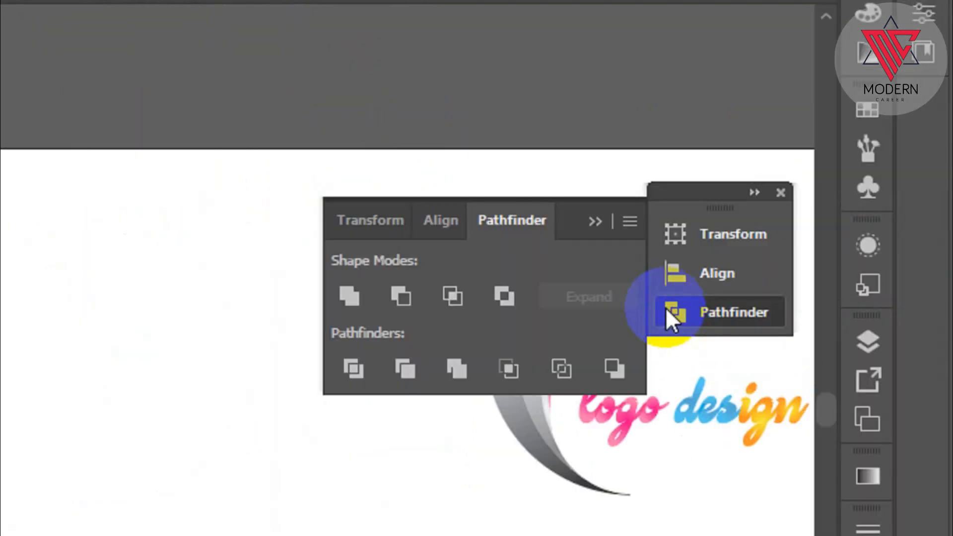
click(352, 369)
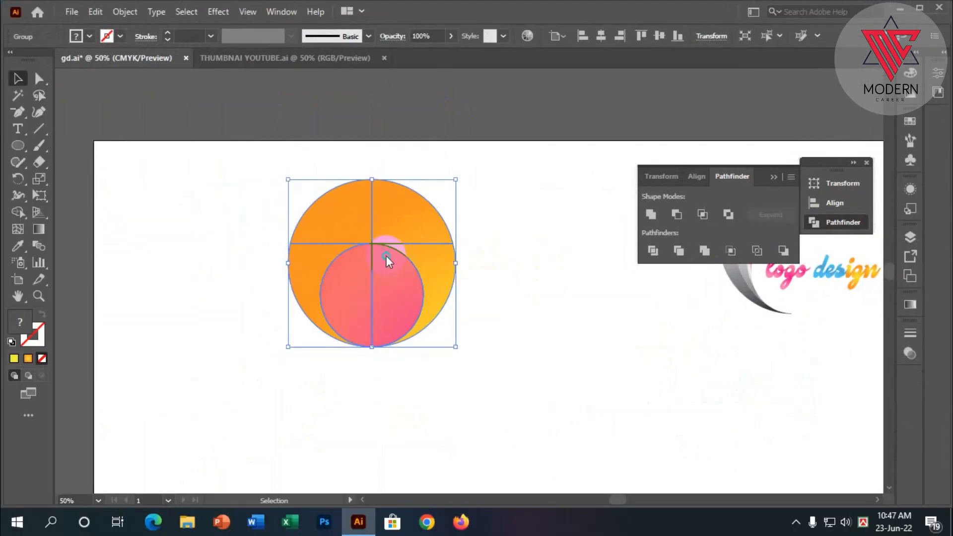
Step: Ungroup the divided circle pieces and deselect them
right_click(348, 263)
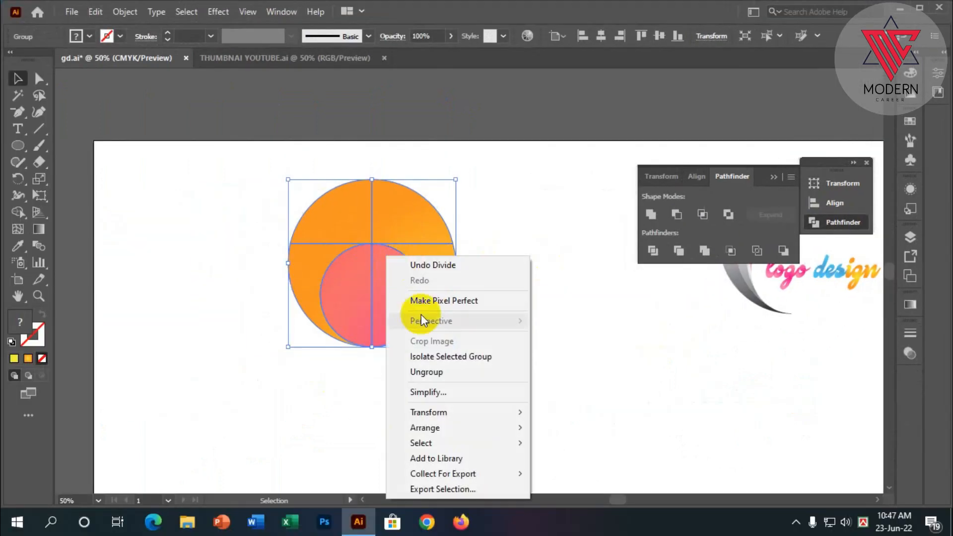
click(398, 378)
click(433, 361)
click(330, 226)
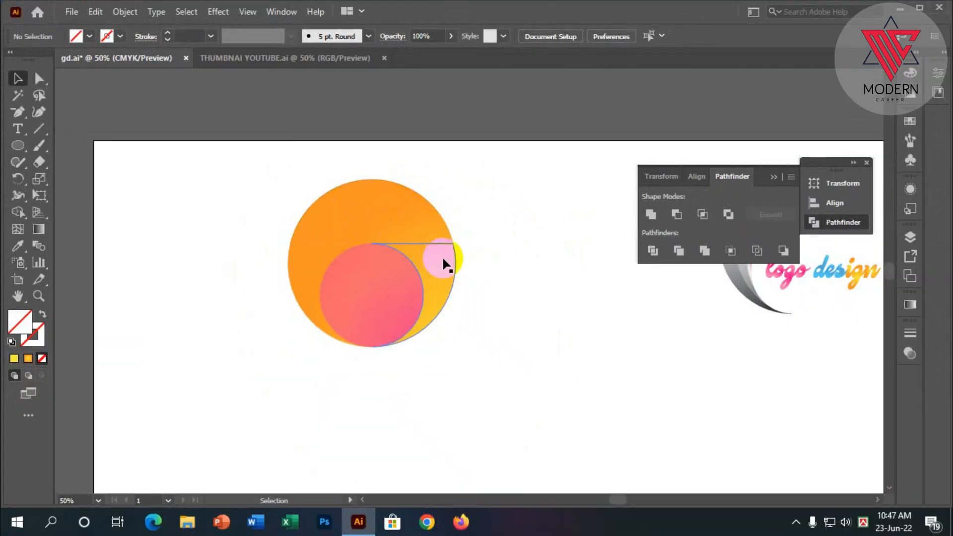
Step: Delete all divided pieces except the orange crescent piece below the horizontal split and left of the vertical split
click(442, 259)
drag(511, 368, 400, 197)
key(Delete)
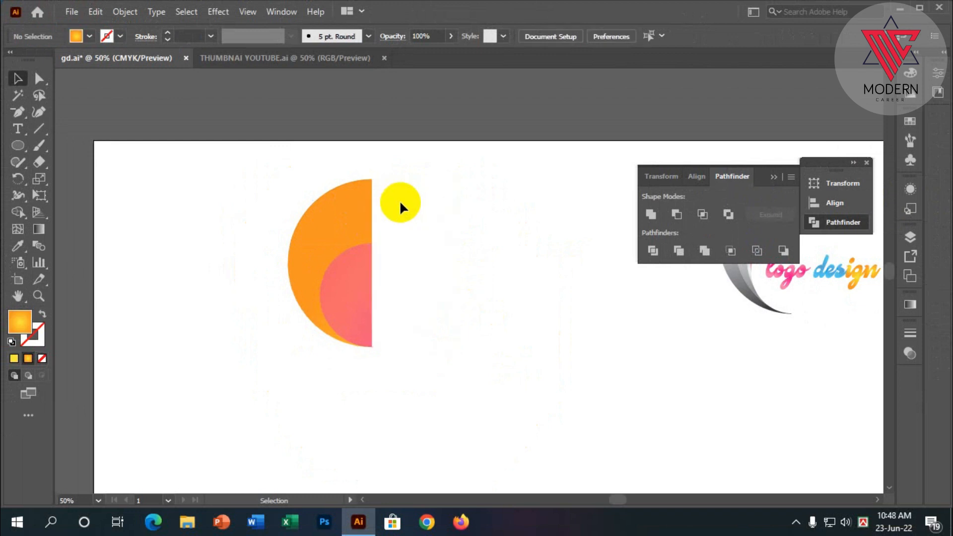
click(361, 202)
drag(360, 198, 376, 274)
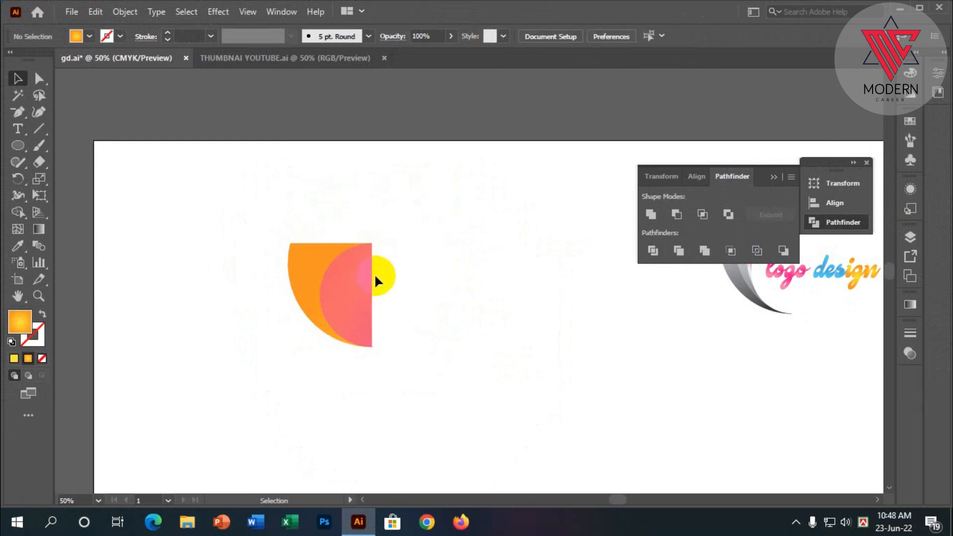
click(371, 275)
key(Delete)
click(370, 269)
key(Delete)
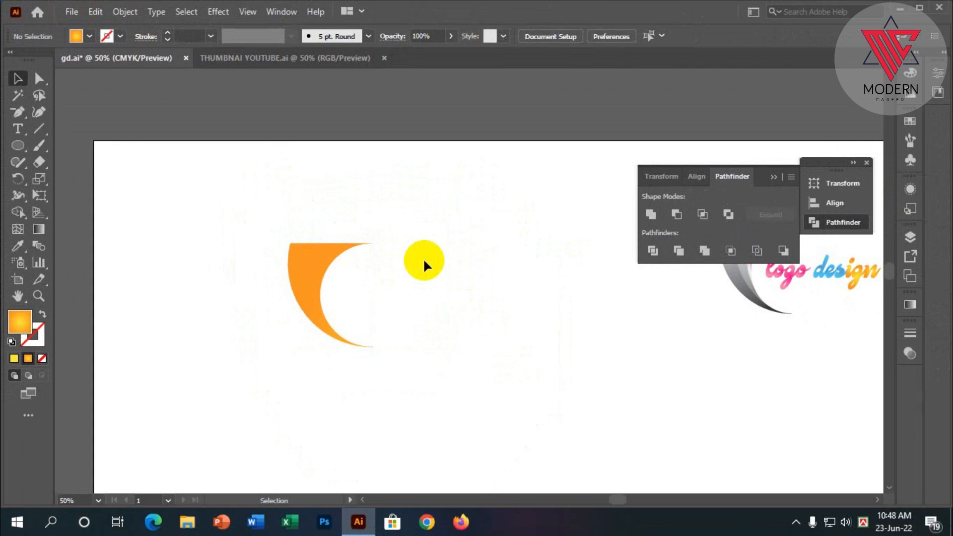
Step: Bring the whole pink circle back in its original place against the inner curve of the orange piece
scroll(350, 254, down, 1)
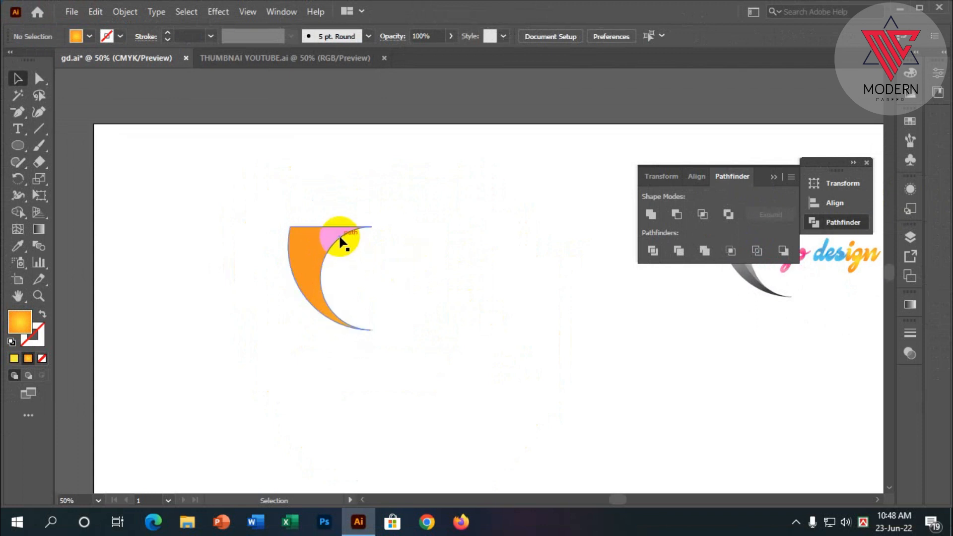
scroll(342, 253, up, 1)
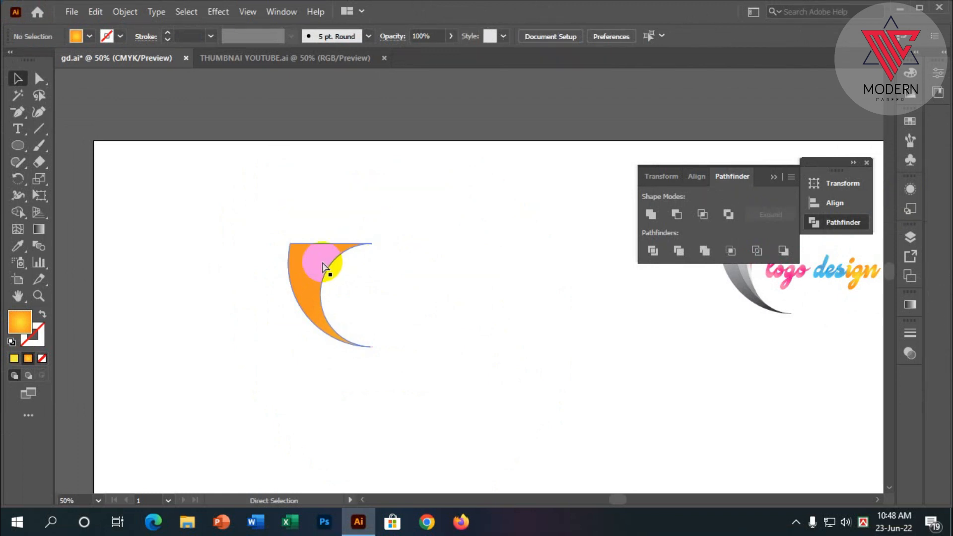
key(ctrl+z)
scroll(277, 243, up, 2)
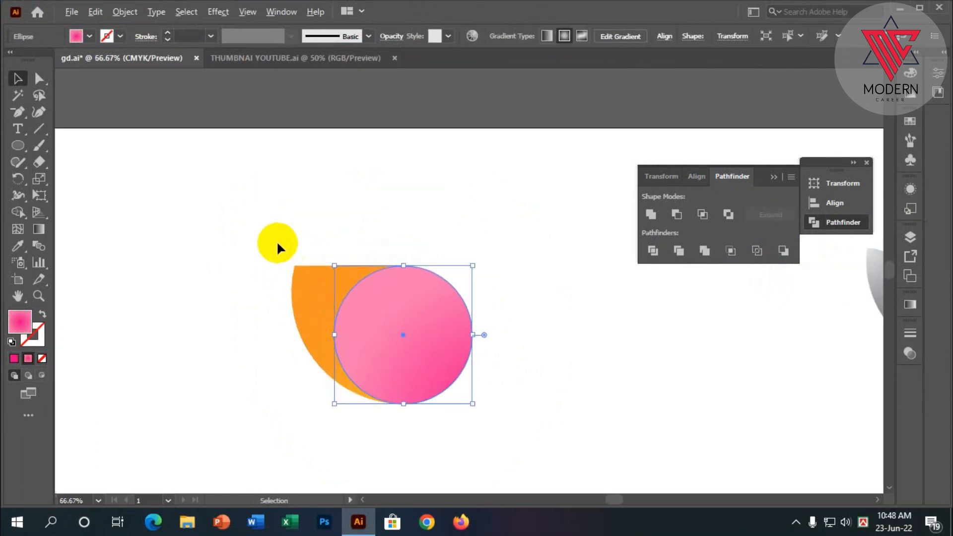
scroll(277, 241, down, 2)
scroll(284, 237, up, 1)
click(286, 227)
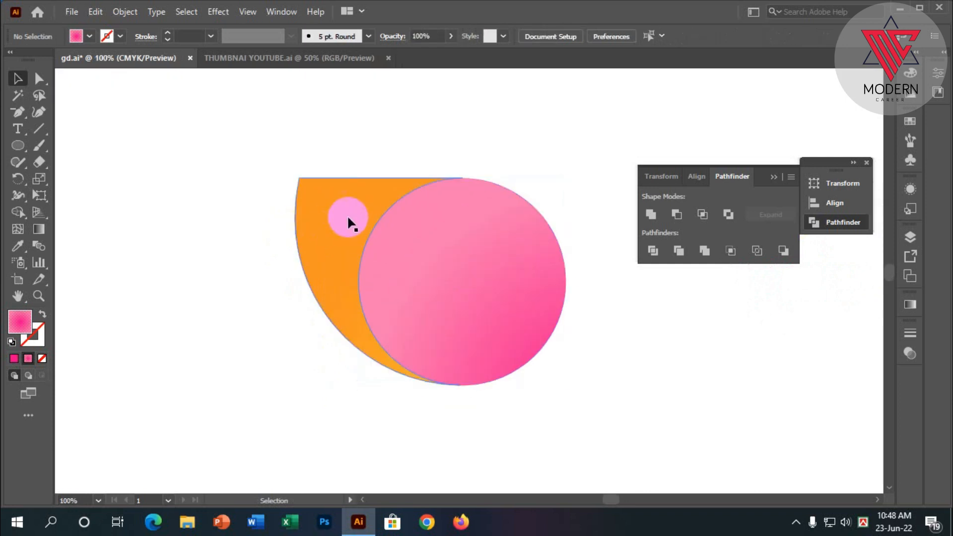
Step: Delete the orange piece's anchor point at the top of the pink circle to form a petal
click(350, 218)
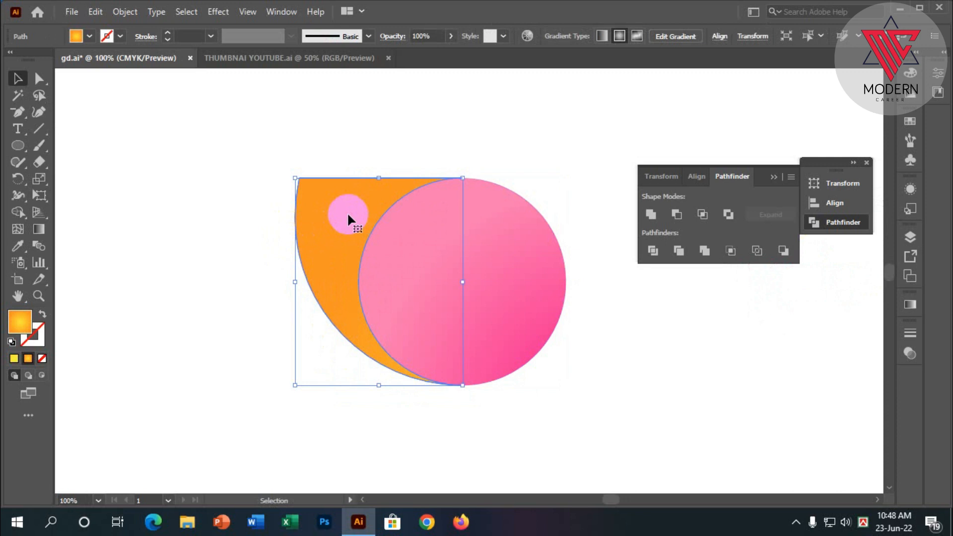
click(234, 174)
click(330, 201)
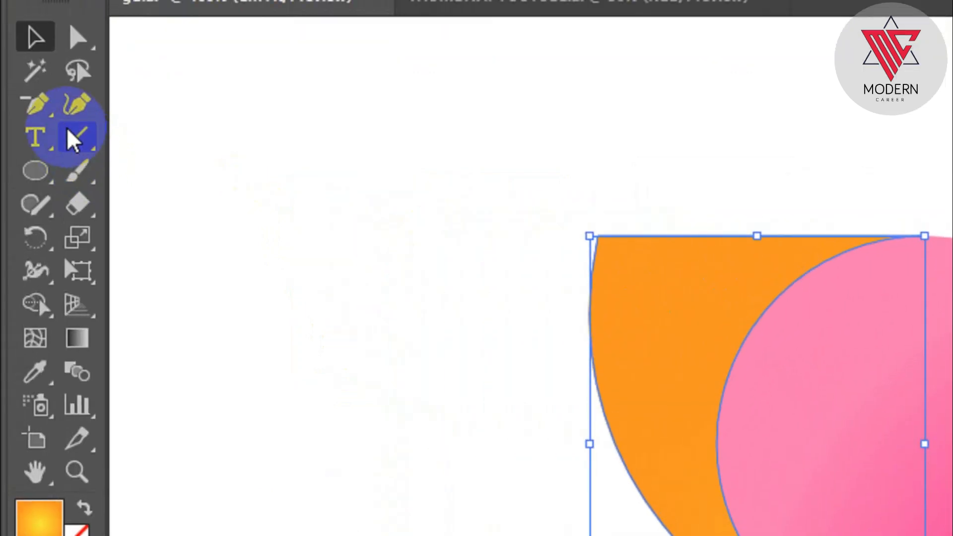
click(44, 127)
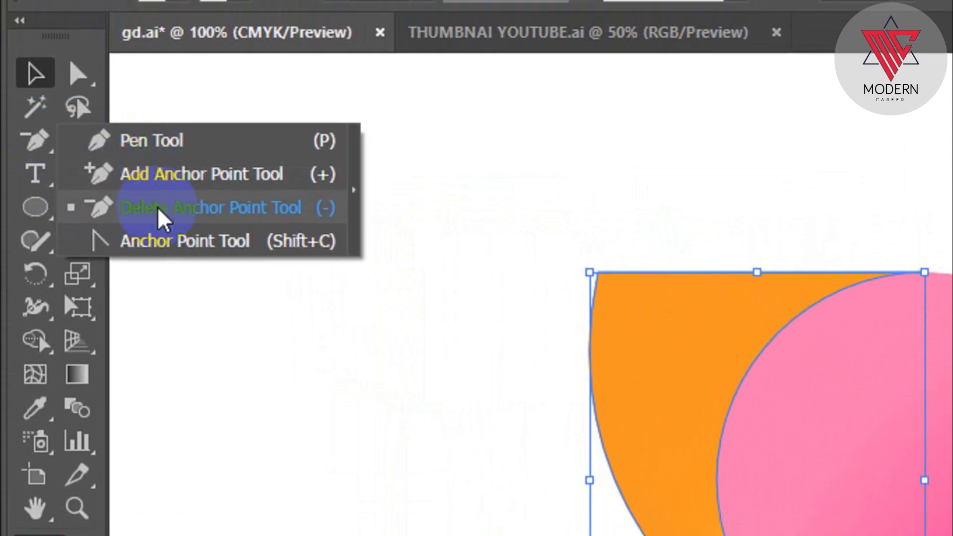
click(157, 193)
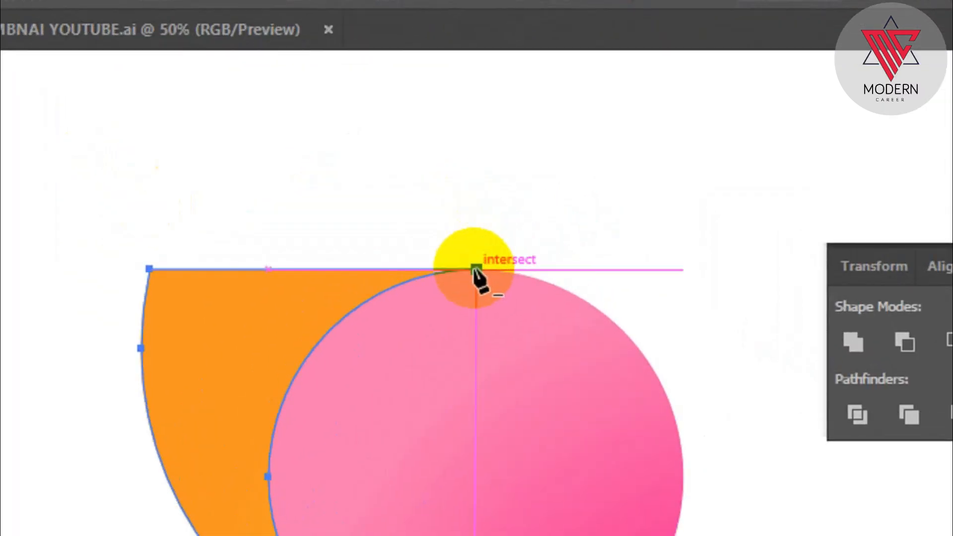
click(463, 178)
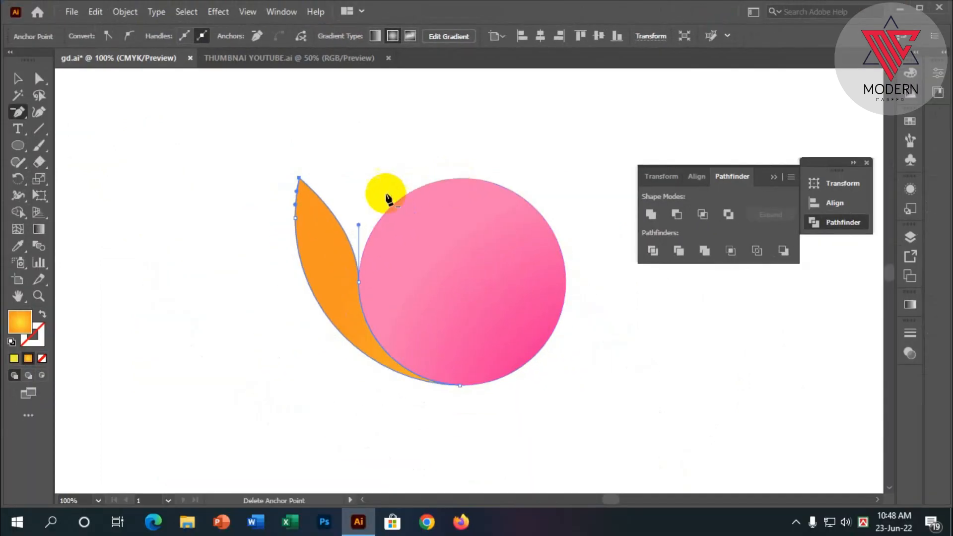
Step: Extend the curve handle of the petal's inner edge straight up to the level of its tip, rounding the edge
click(19, 79)
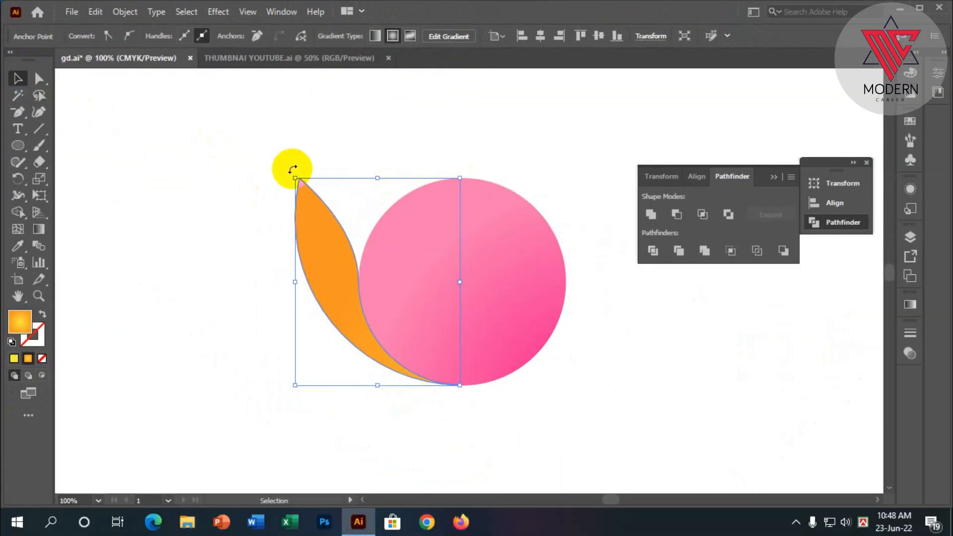
click(297, 178)
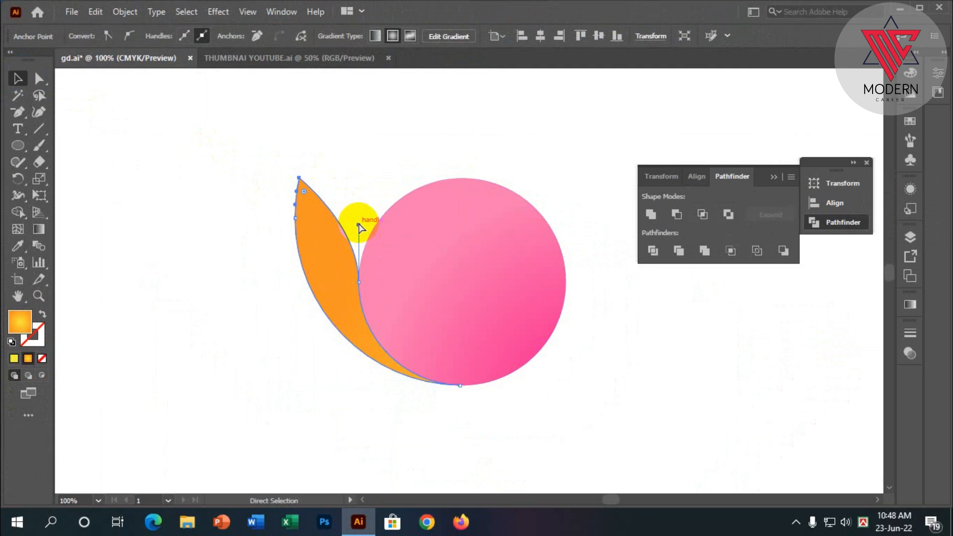
drag(358, 225, 357, 178)
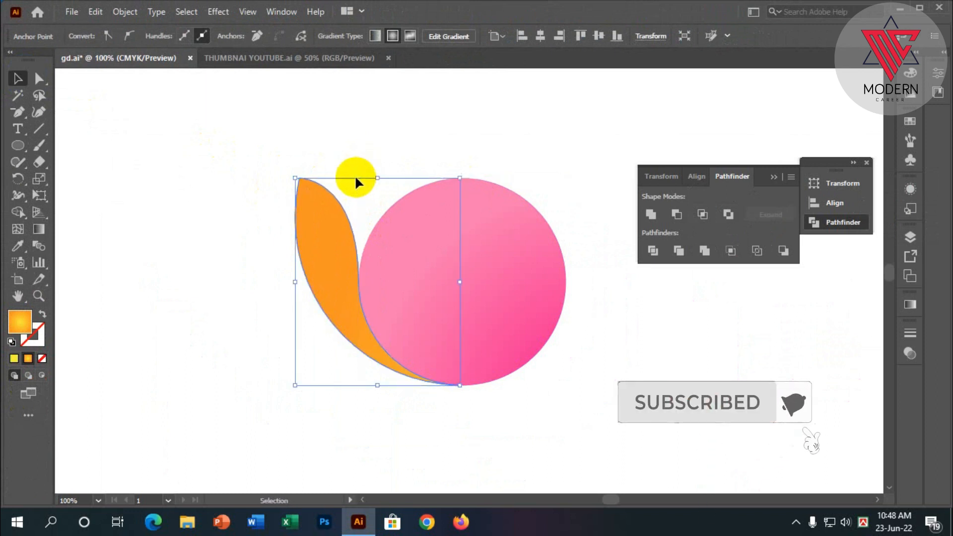
click(273, 162)
Step: Rotate a copy of the petal clockwise around the pink circle's centre so that it partly overlaps the original
scroll(275, 190, up, 1)
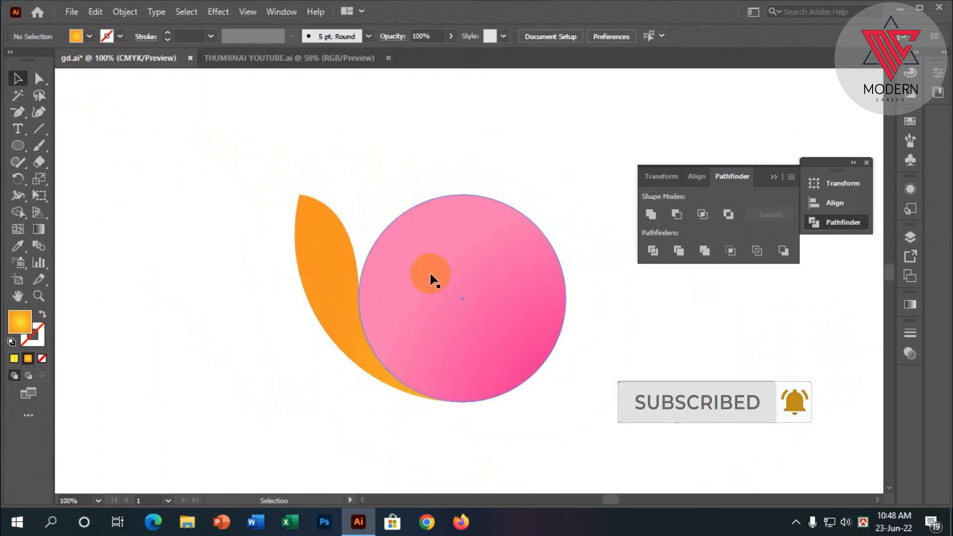
scroll(430, 279, down, 1)
click(328, 221)
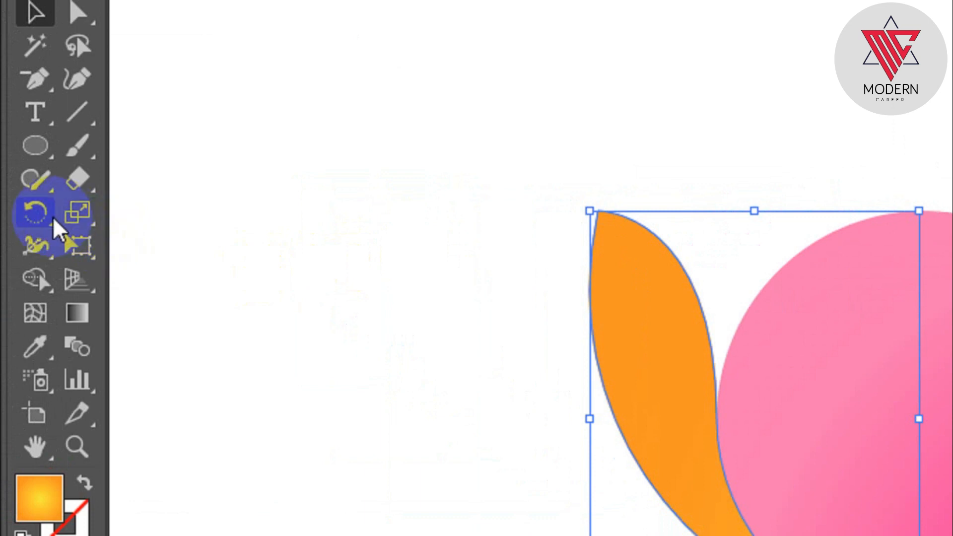
click(34, 213)
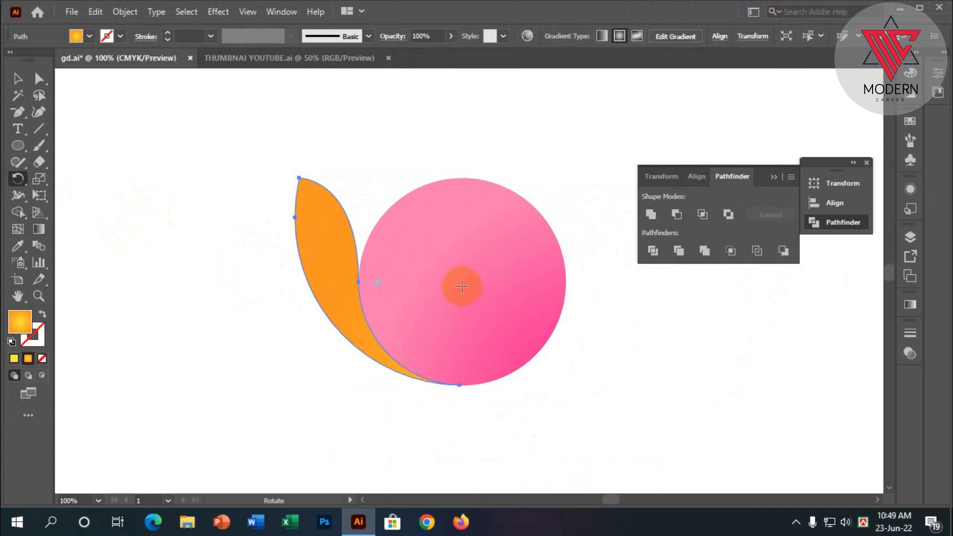
scroll(459, 286, up, 3)
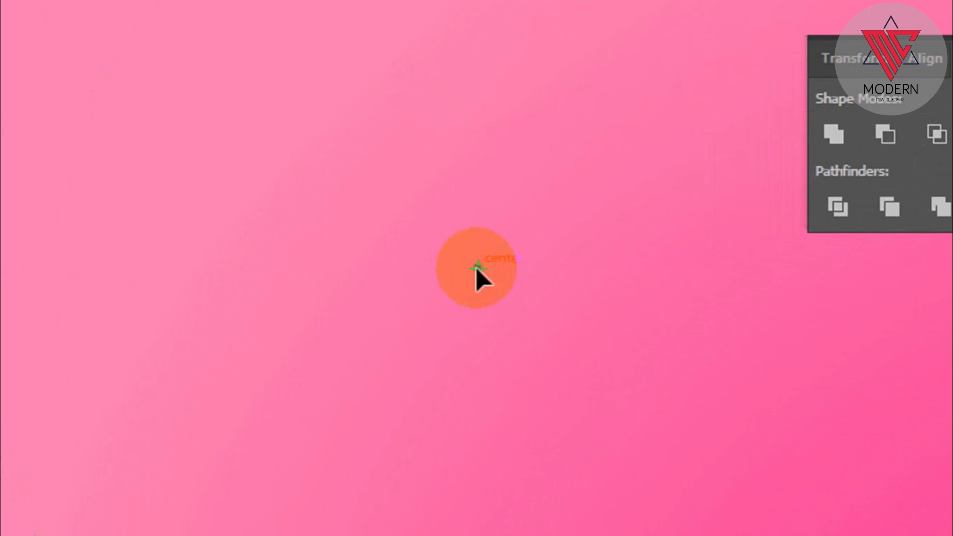
scroll(476, 268, down, 2)
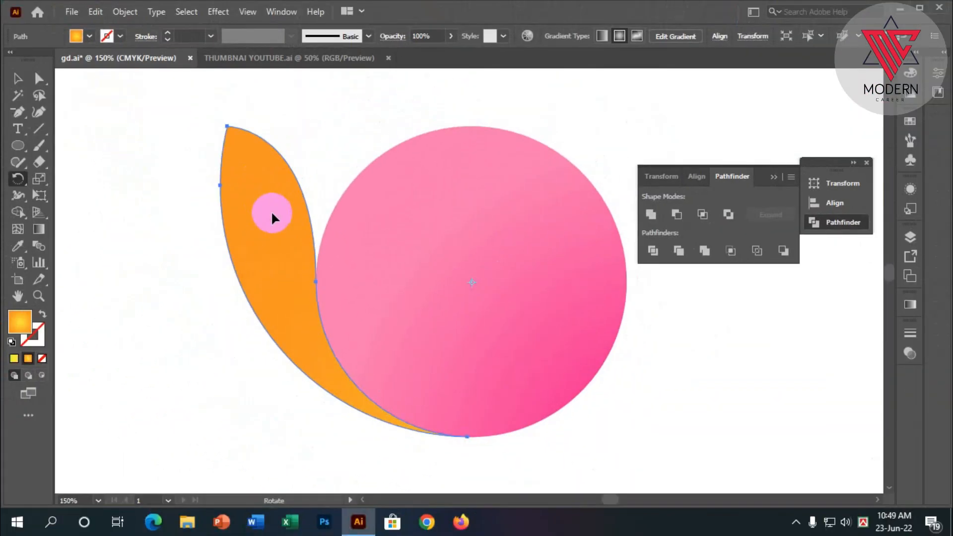
drag(273, 210, 352, 169)
scroll(354, 190, up, 2)
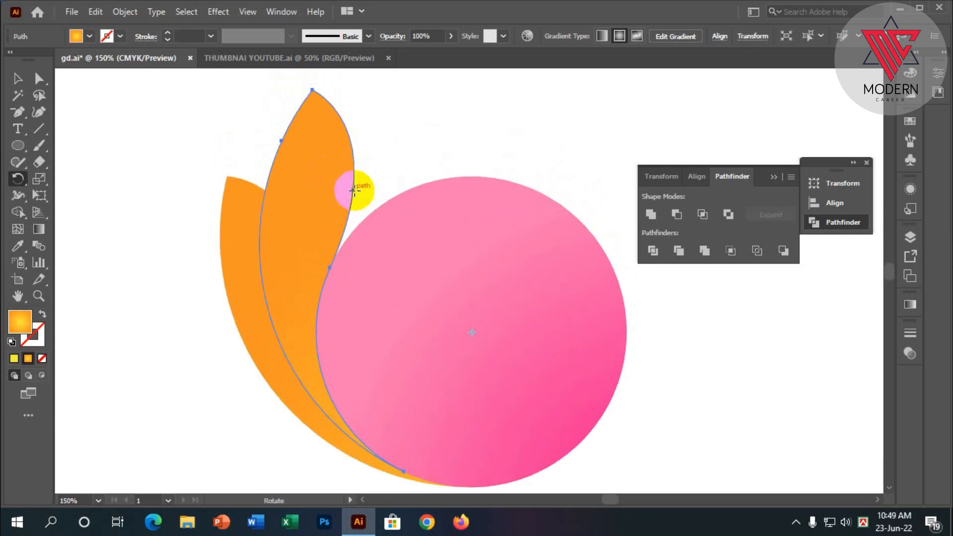
Step: Repeat the rotated petal copy three more times around the pink circle
key(ctrl+d)
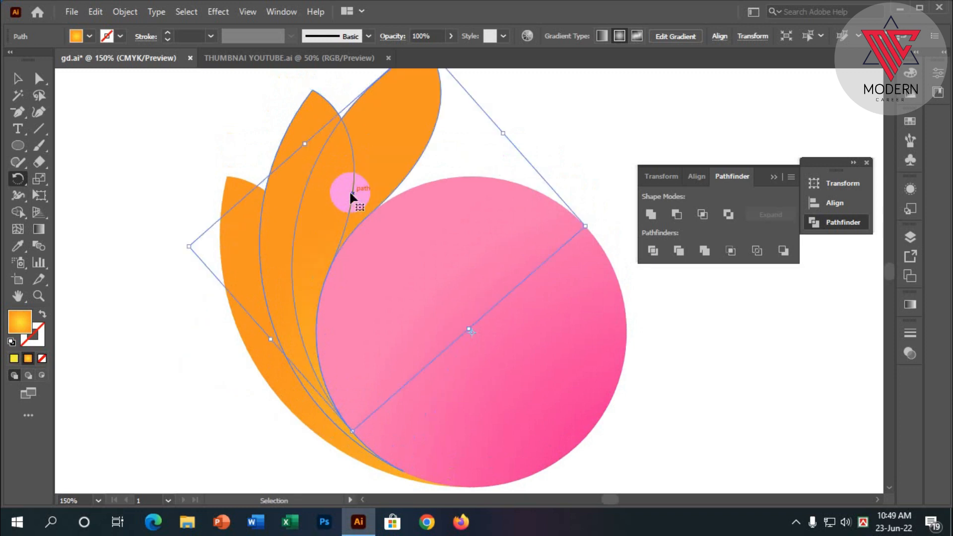
key(ctrl+d)
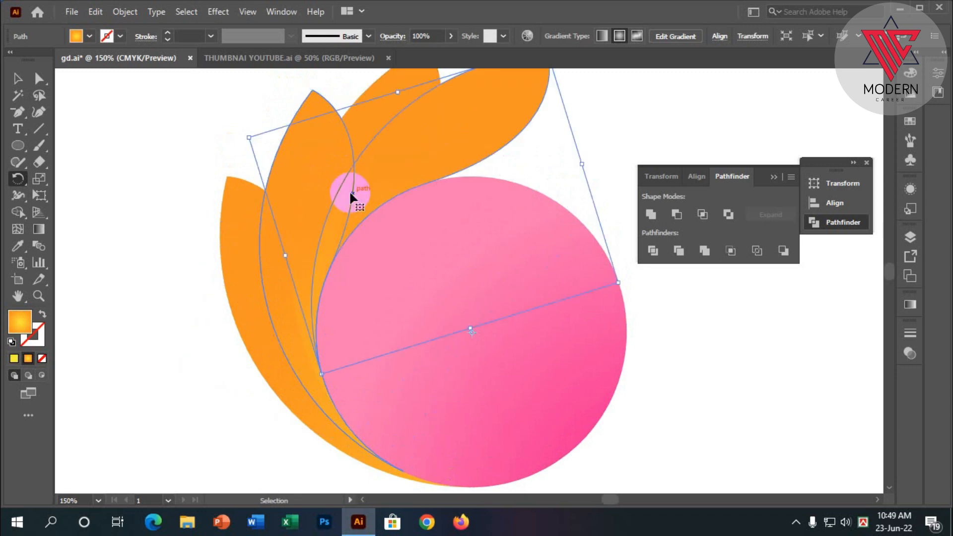
key(ctrl+d)
key(r)
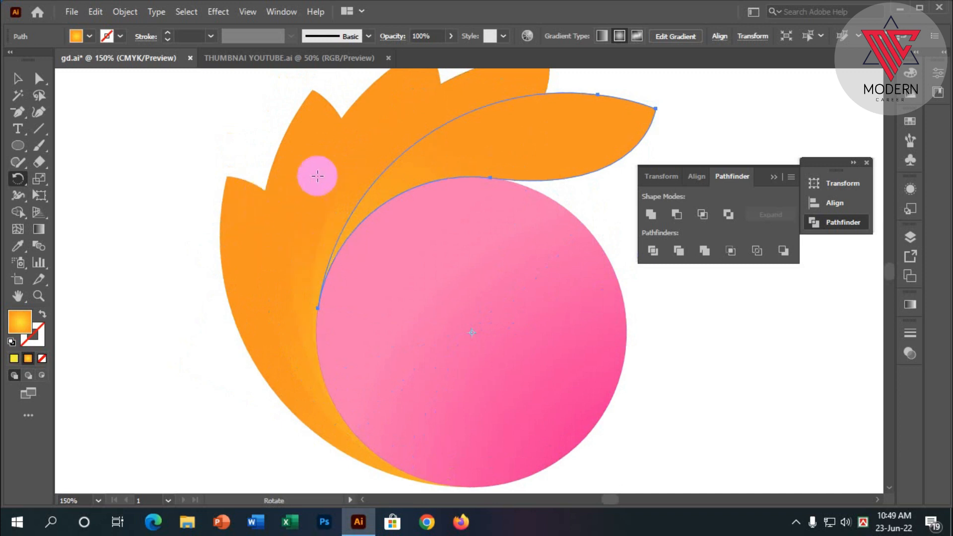
scroll(486, 139, up, 1)
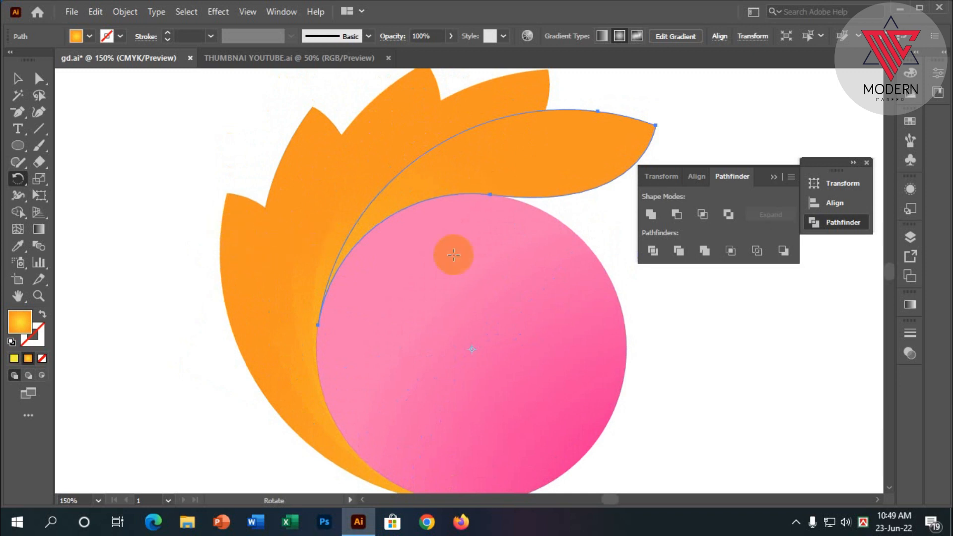
Step: Deselect the petals and delete the pink circle
click(19, 83)
click(127, 210)
click(465, 322)
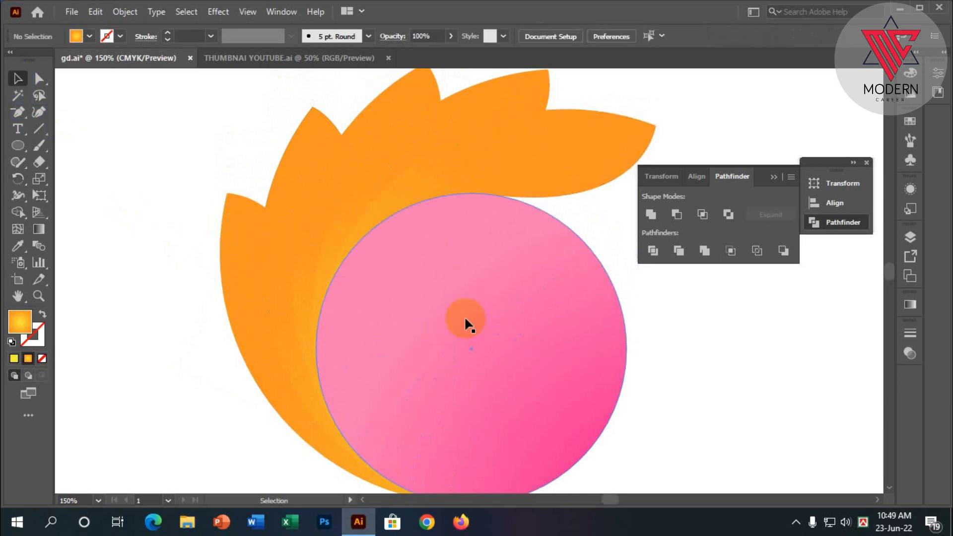
key(Delete)
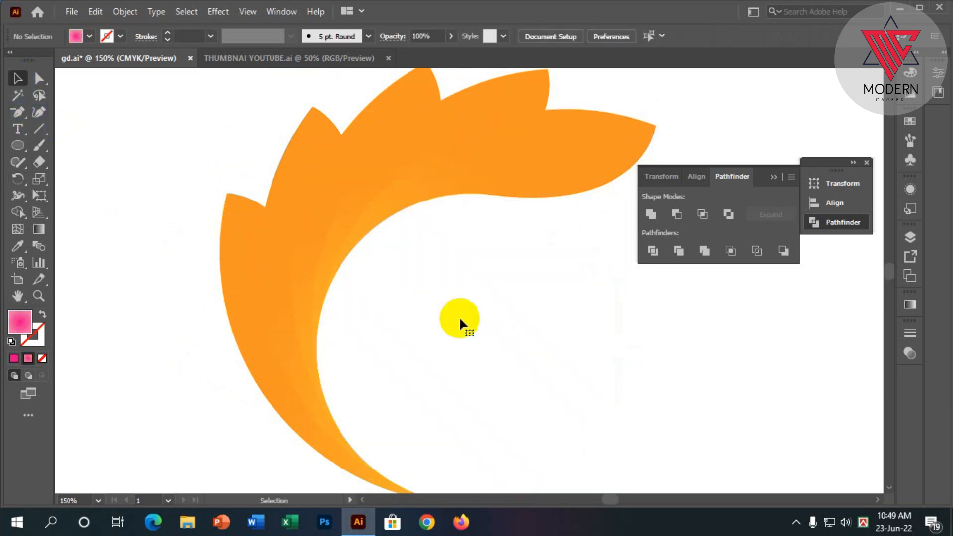
Step: Select all the overlapping petals and split the petals and their larger overlaps into separate pieces with the Shape Builder tool
scroll(197, 310, down, 2)
scroll(332, 322, down, 1)
scroll(332, 323, down, 1)
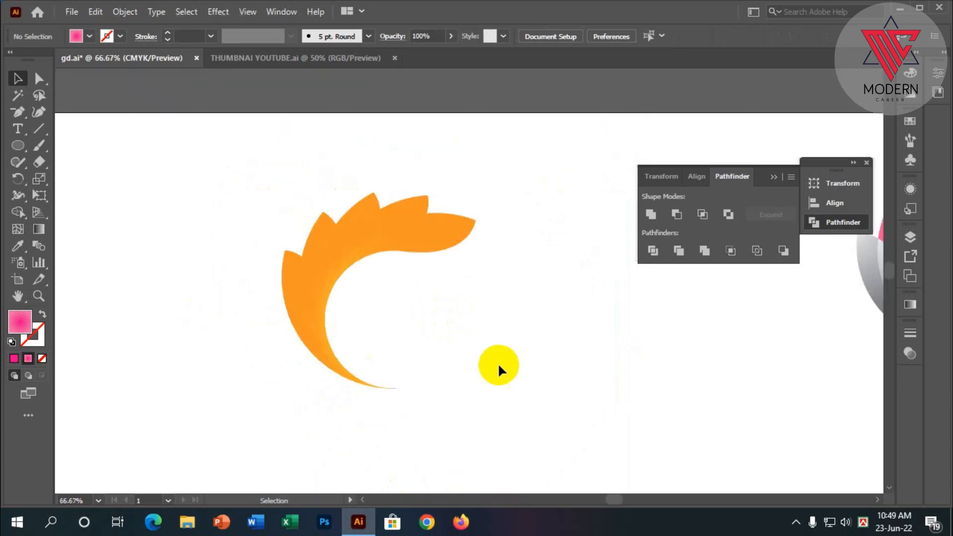
scroll(498, 363, up, 1)
scroll(302, 291, up, 1)
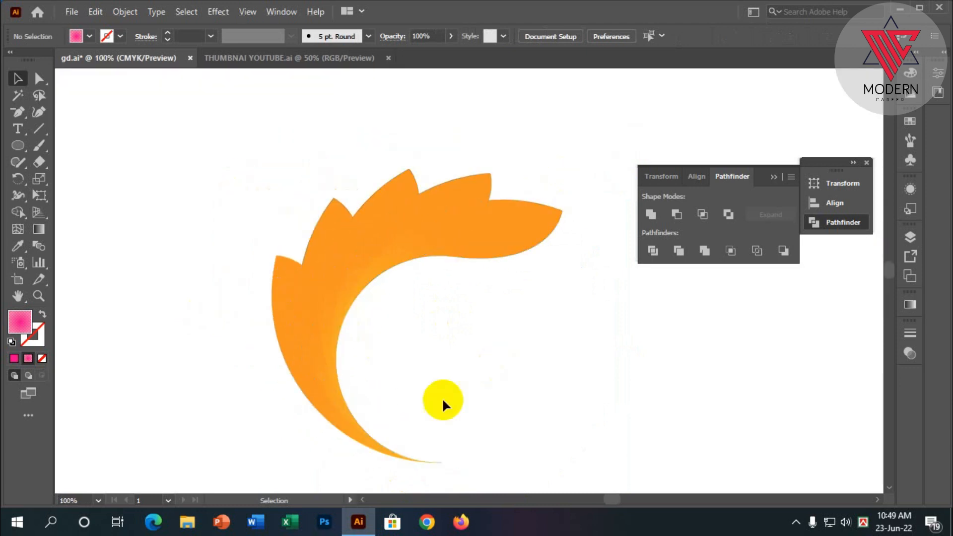
drag(494, 432, 247, 178)
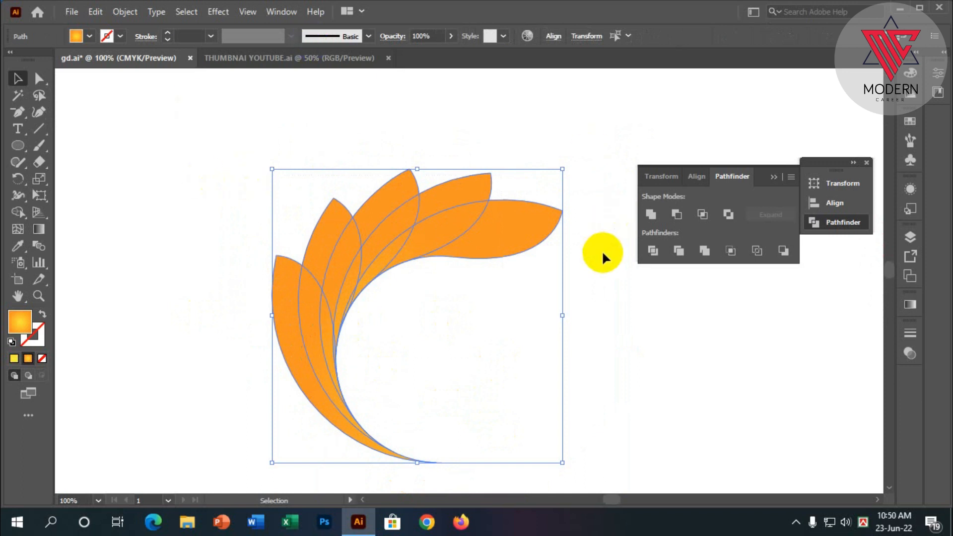
scroll(541, 233, down, 1)
click(541, 233)
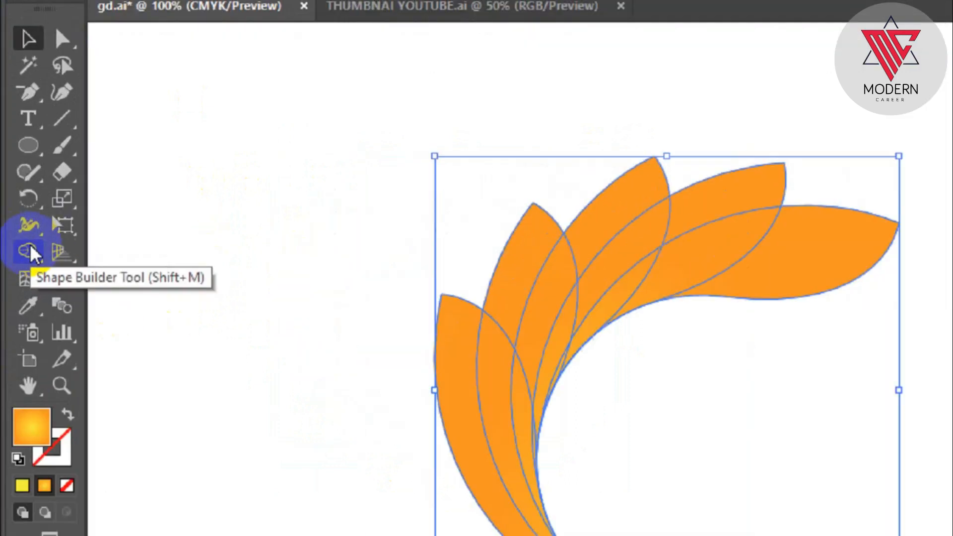
click(19, 212)
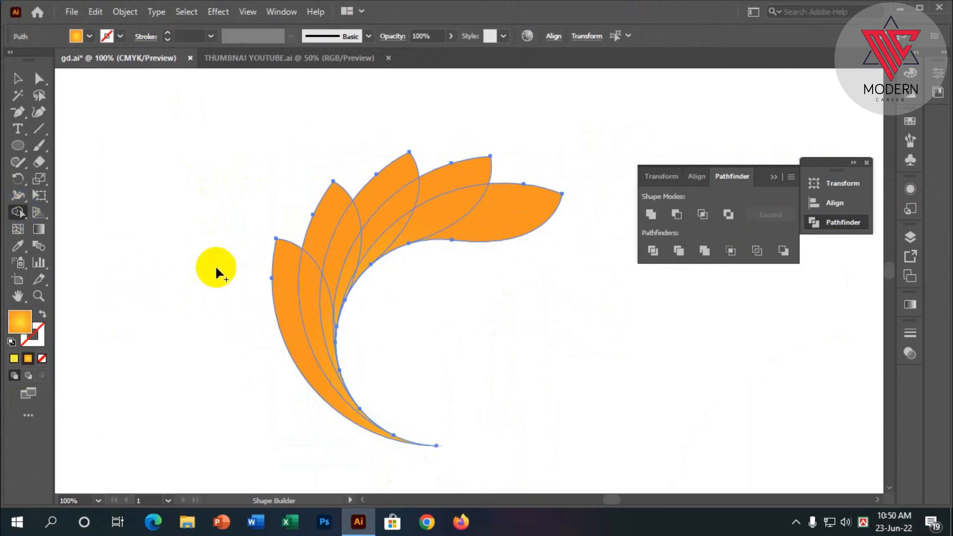
mouse_move(274, 275)
mouse_down()
mouse_move(309, 277)
mouse_move(328, 305)
mouse_move(342, 263)
mouse_move(326, 217)
mouse_move(368, 198)
mouse_move(386, 218)
mouse_move(392, 246)
mouse_up()
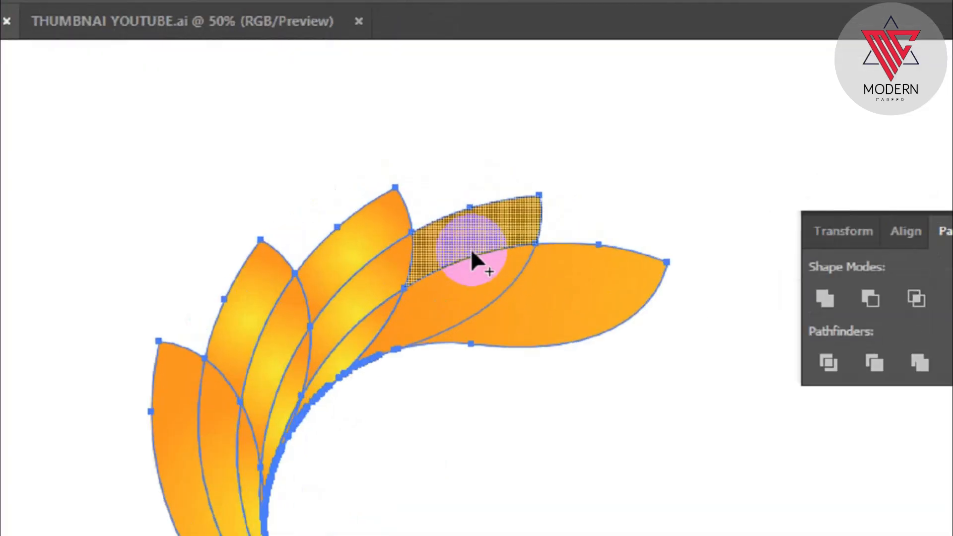
click(452, 186)
click(439, 205)
click(568, 319)
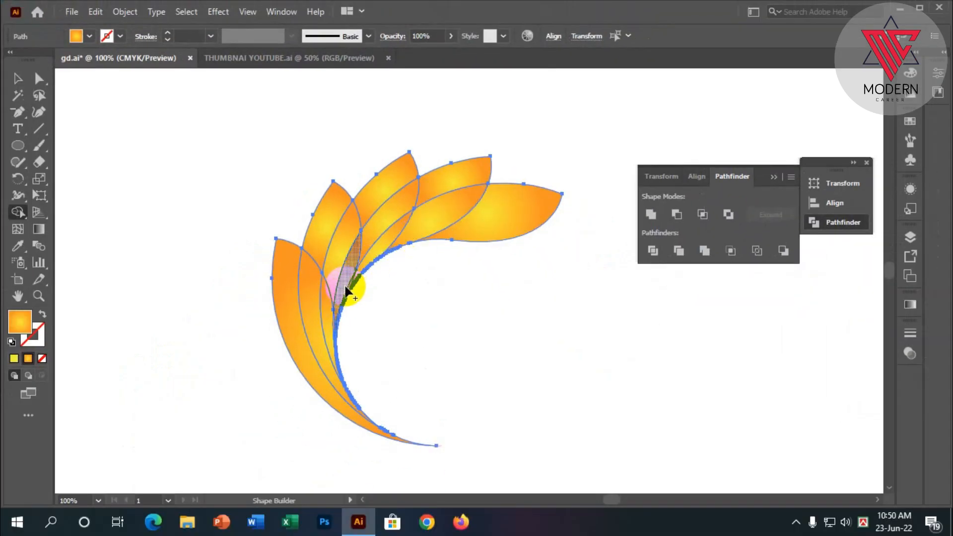
Step: Split off the narrow overlap slivers along the crescent's inner edge with Shape Builder
scroll(346, 293, up, 6)
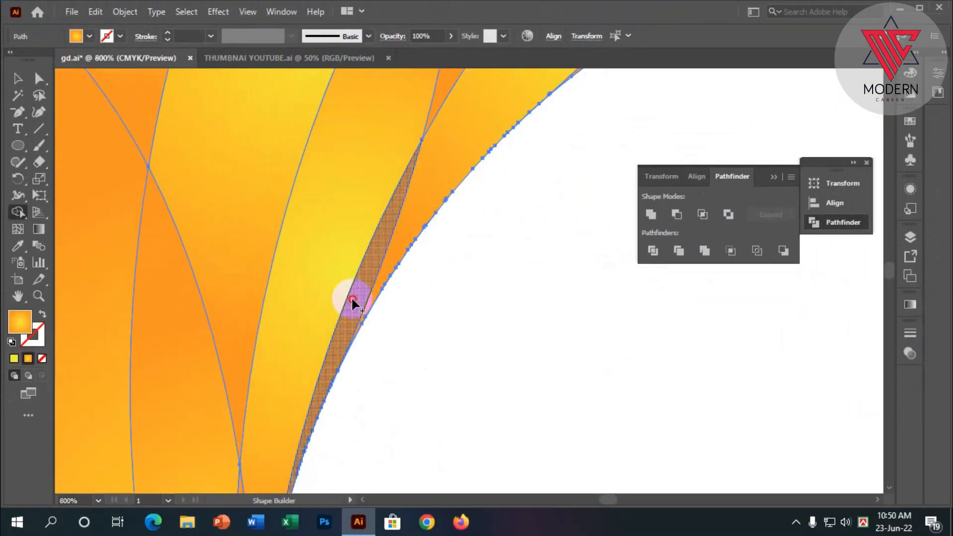
scroll(373, 268, down, 5)
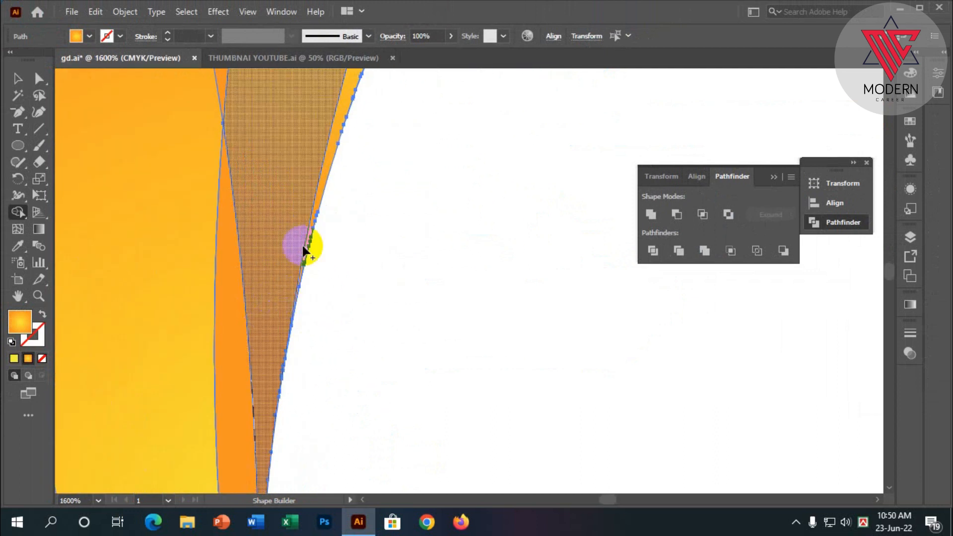
scroll(316, 218, up, 2)
click(322, 192)
drag(229, 343, 258, 359)
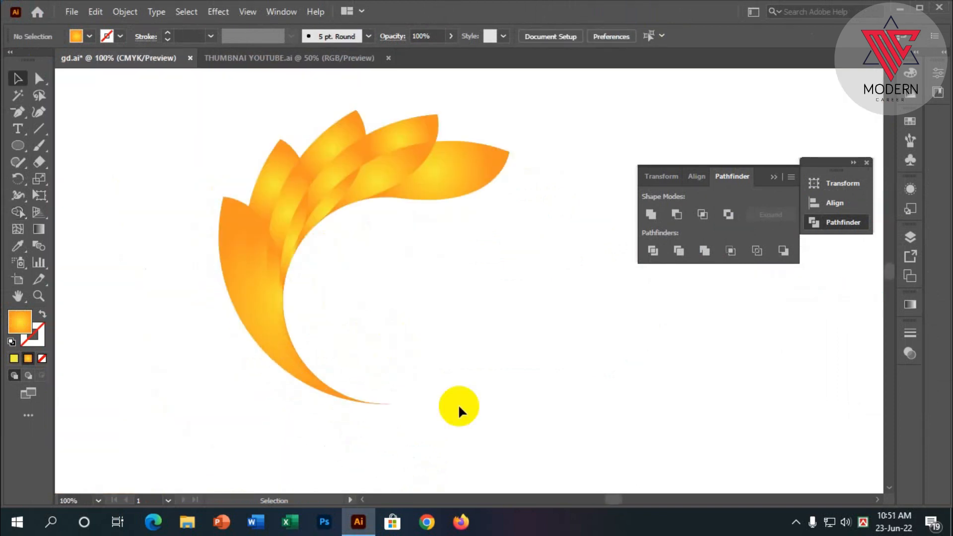
Step: Select all the petal pieces, move them together closer to the gradient colour swatches, and deselect them
drag(432, 428, 165, 109)
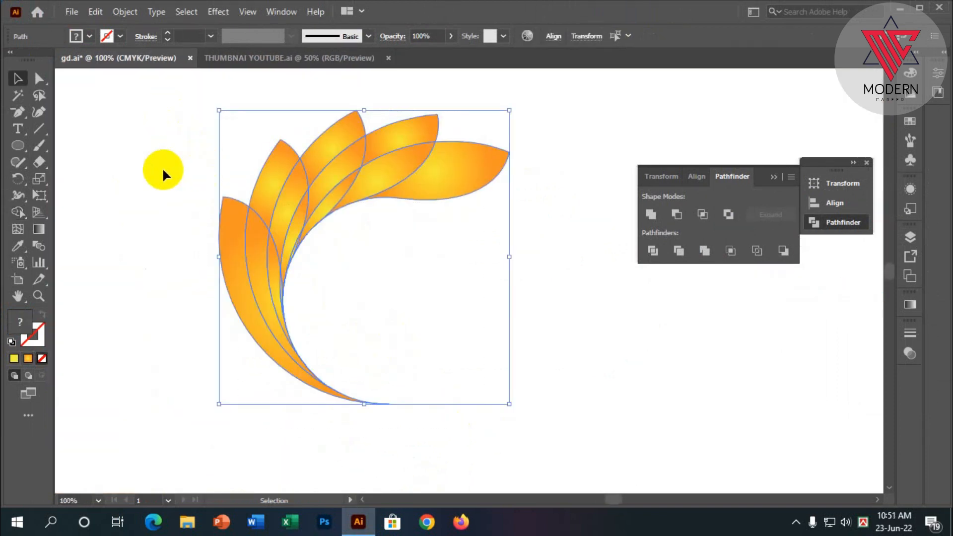
scroll(314, 228, down, 2)
scroll(350, 253, down, 2)
scroll(373, 283, down, 3)
scroll(396, 315, down, 3)
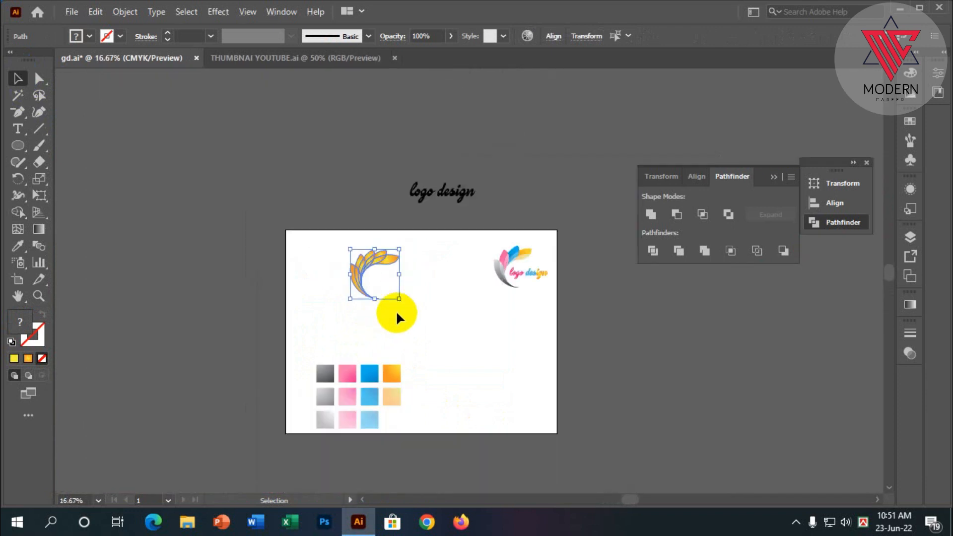
scroll(394, 304, up, 2)
scroll(386, 286, down, 3)
drag(330, 166, 374, 232)
click(439, 335)
scroll(432, 283, up, 1)
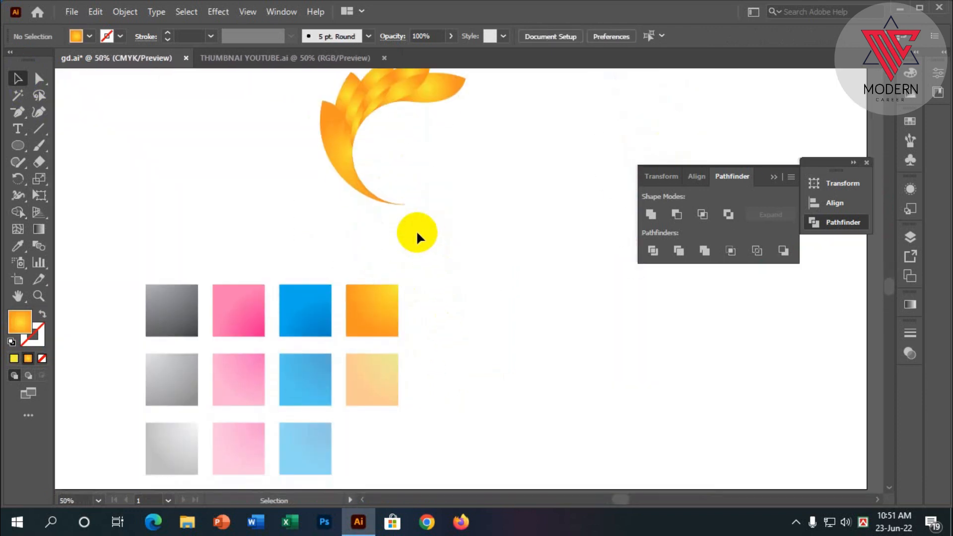
Step: Delete the rightmost petal piece at the upper end of the crescent
scroll(407, 228, down, 1)
scroll(402, 208, down, 1)
drag(377, 203, 349, 184)
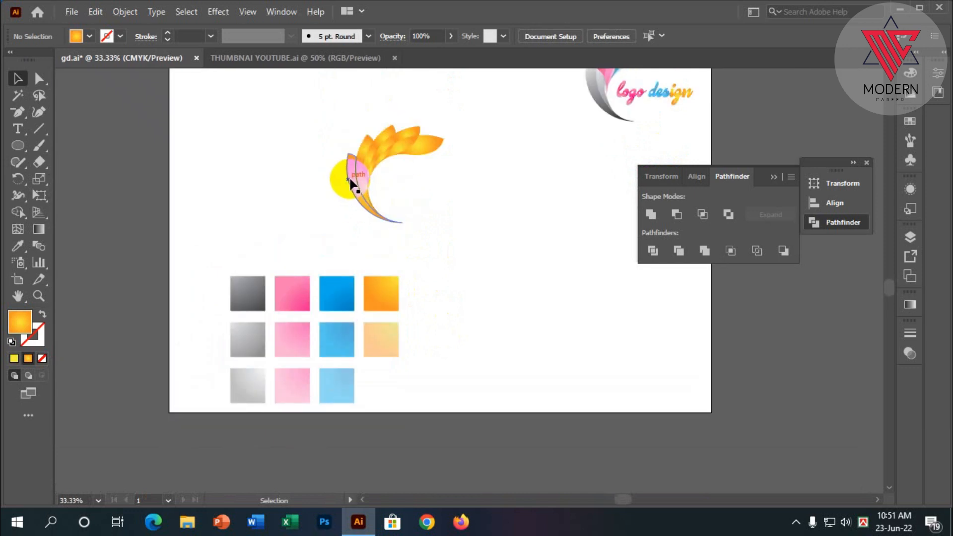
scroll(351, 184, up, 1)
click(350, 188)
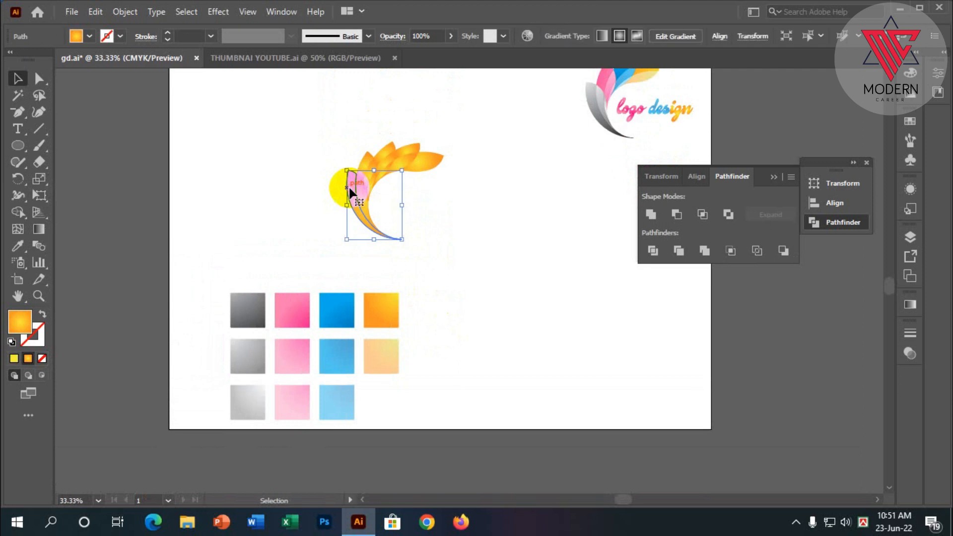
drag(349, 186, 425, 174)
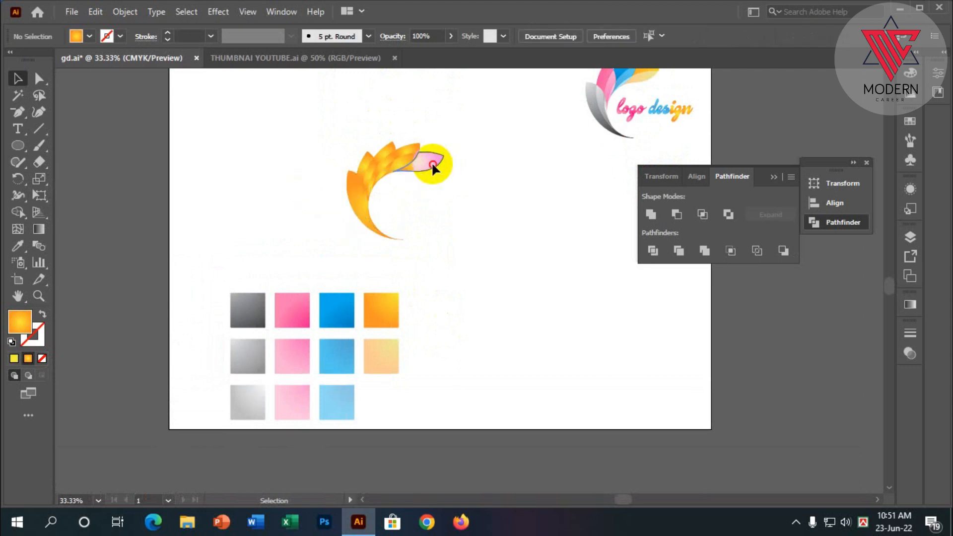
click(432, 165)
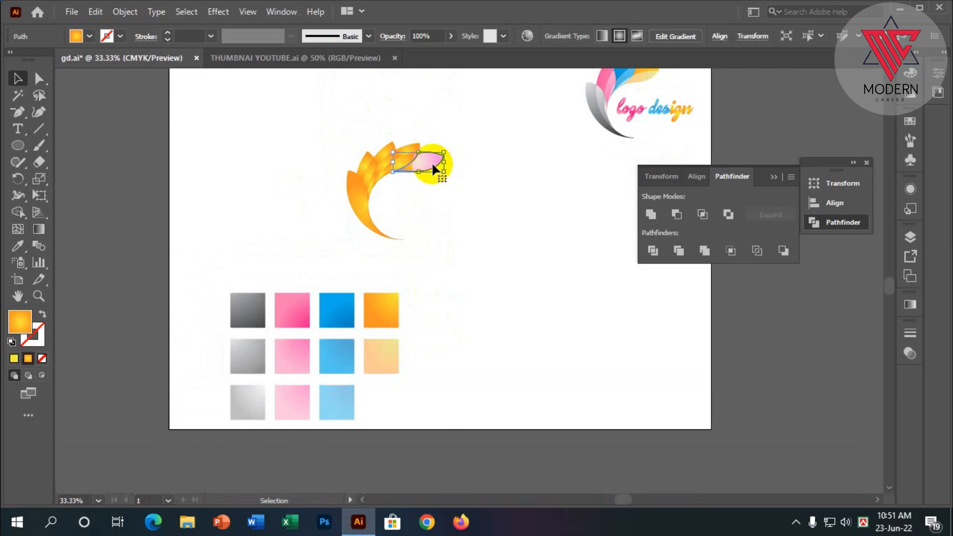
scroll(431, 165, up, 1)
key(Delete)
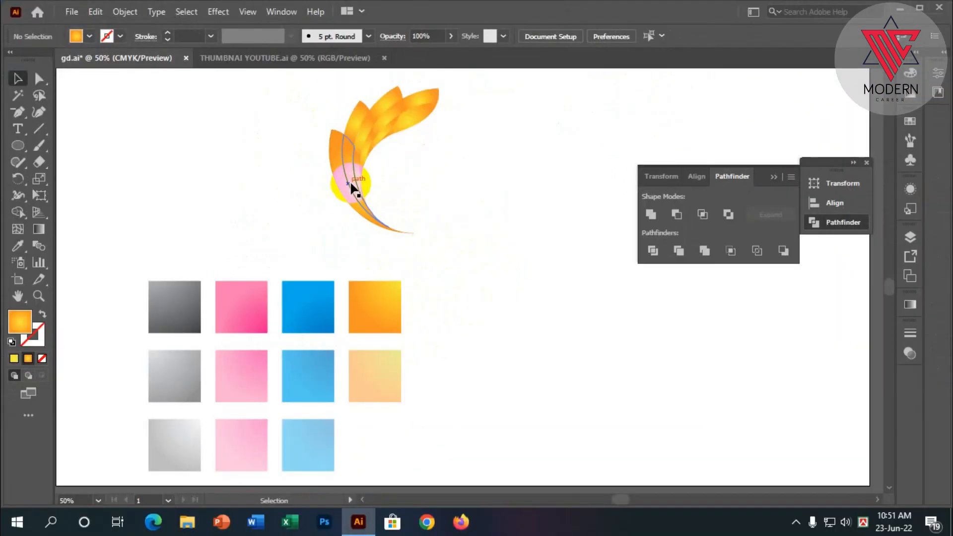
Step: Fill the outermost left petal piece with the dark grey gradient sampled from the first swatch in the top row
click(340, 182)
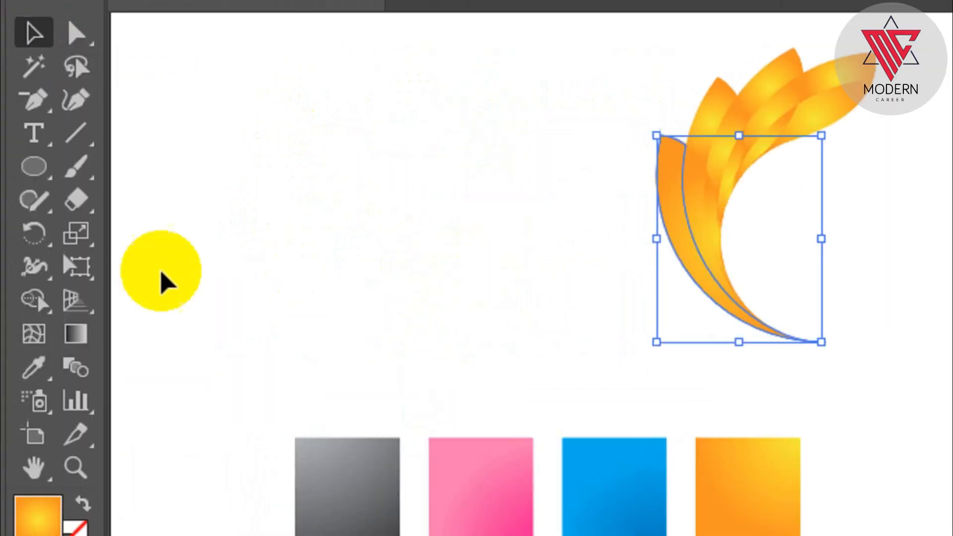
click(17, 245)
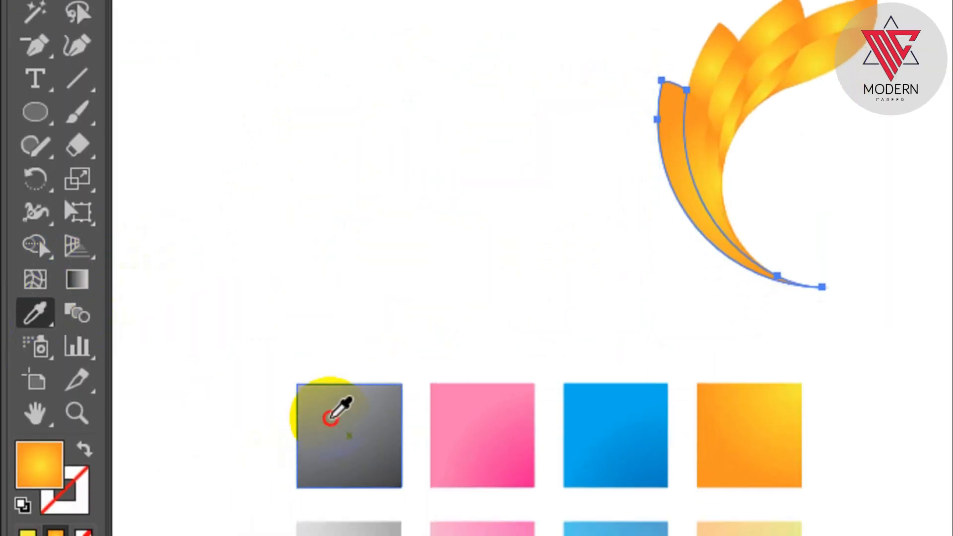
click(336, 464)
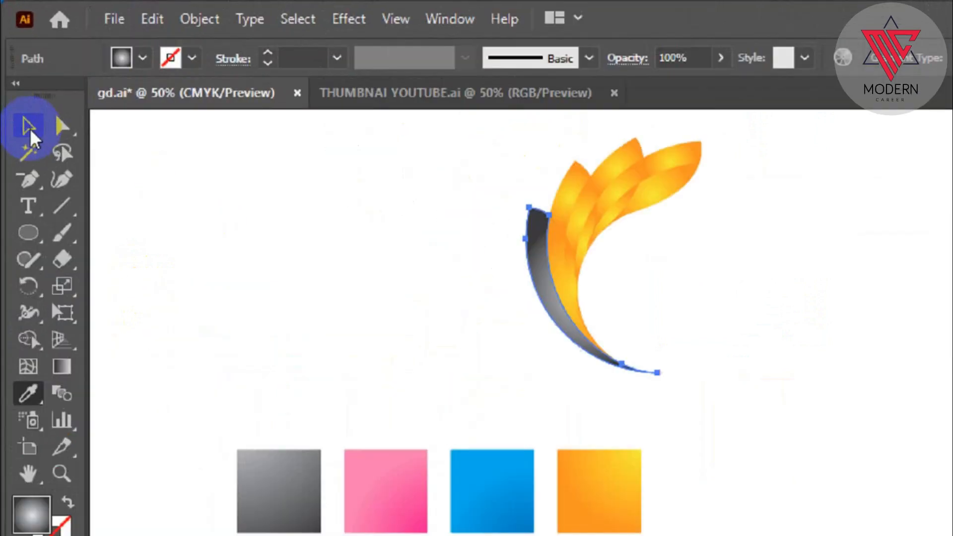
click(18, 78)
click(333, 149)
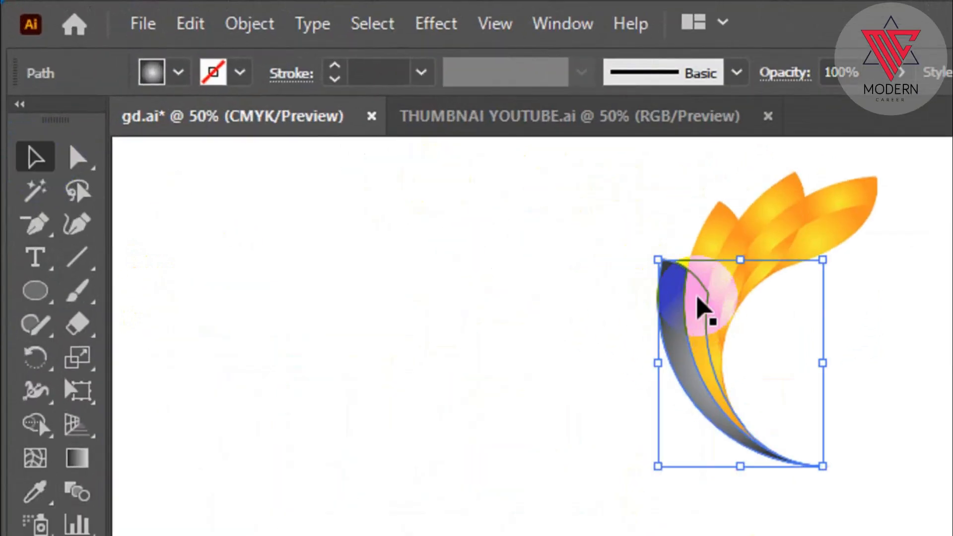
Step: Fill the piece just inside the dark grey one with the medium grey gradient sampled from the second-row swatch
click(689, 274)
click(698, 311)
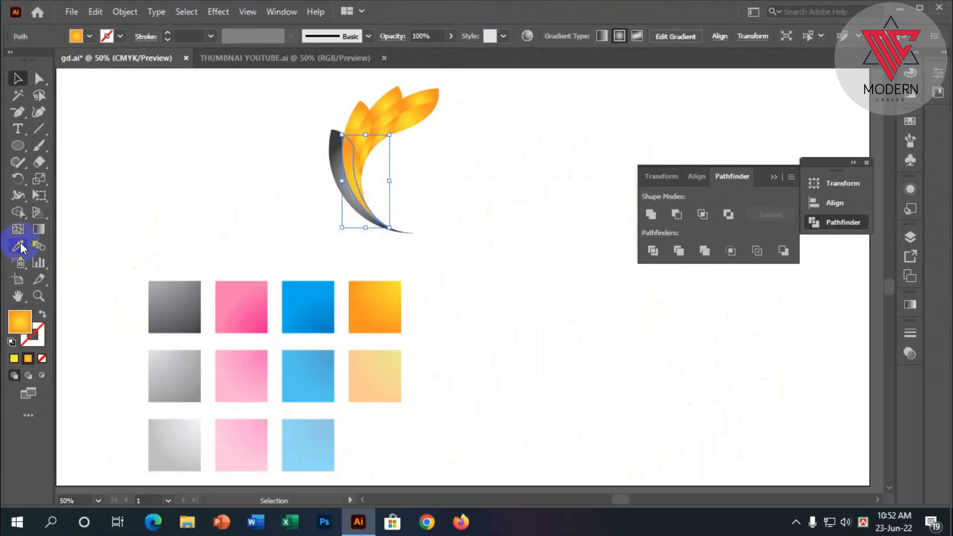
click(19, 245)
click(164, 361)
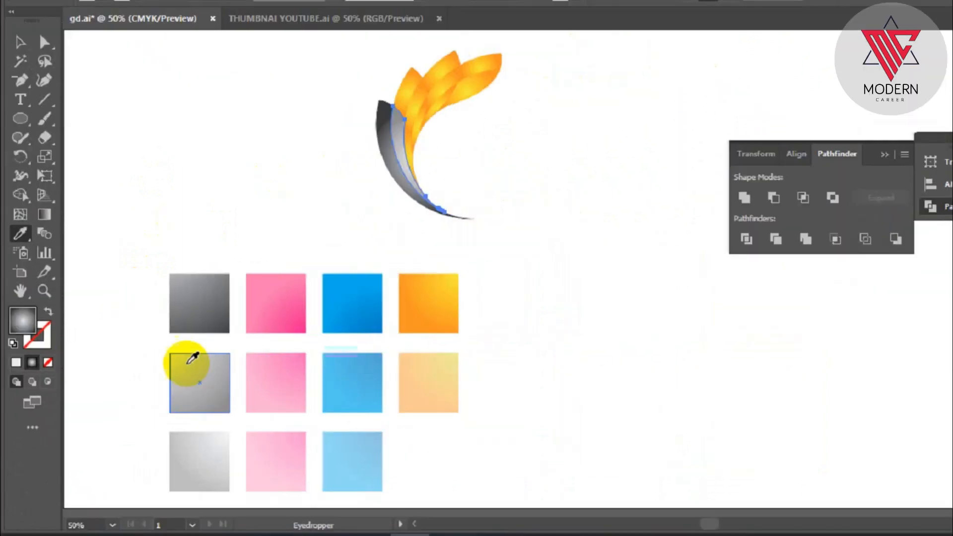
click(20, 42)
click(132, 81)
click(408, 144)
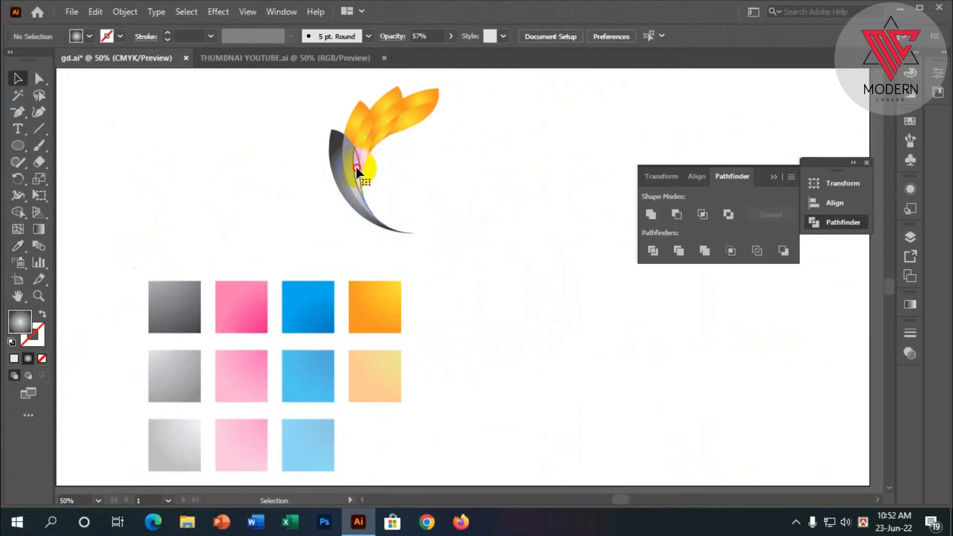
Step: Fill the narrow piece inside the medium grey one with the light grey gradient sampled from the third-row swatch
click(356, 165)
click(18, 246)
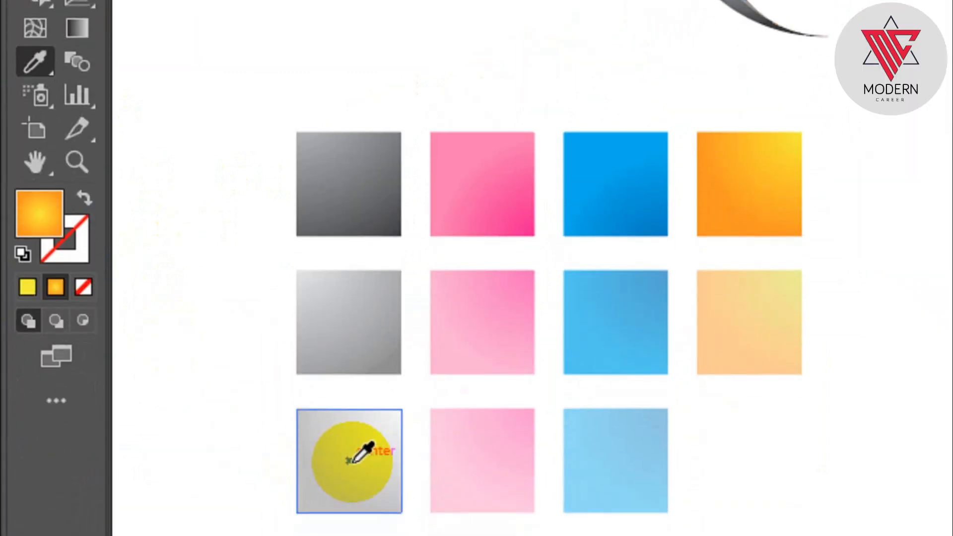
click(364, 535)
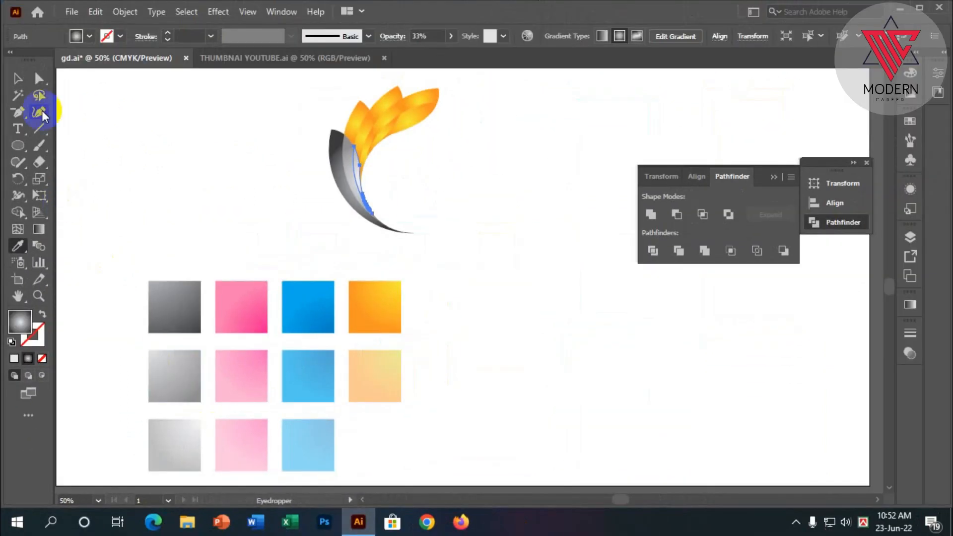
click(18, 78)
click(283, 138)
Step: Fill the outer piece of the second petal with the strong pink gradient sampled from the top-row swatch
click(355, 112)
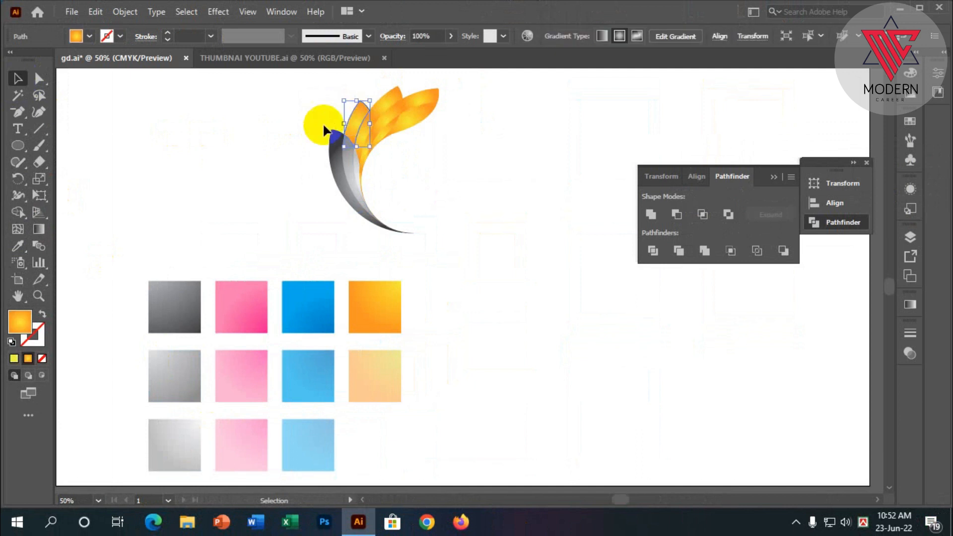
click(18, 245)
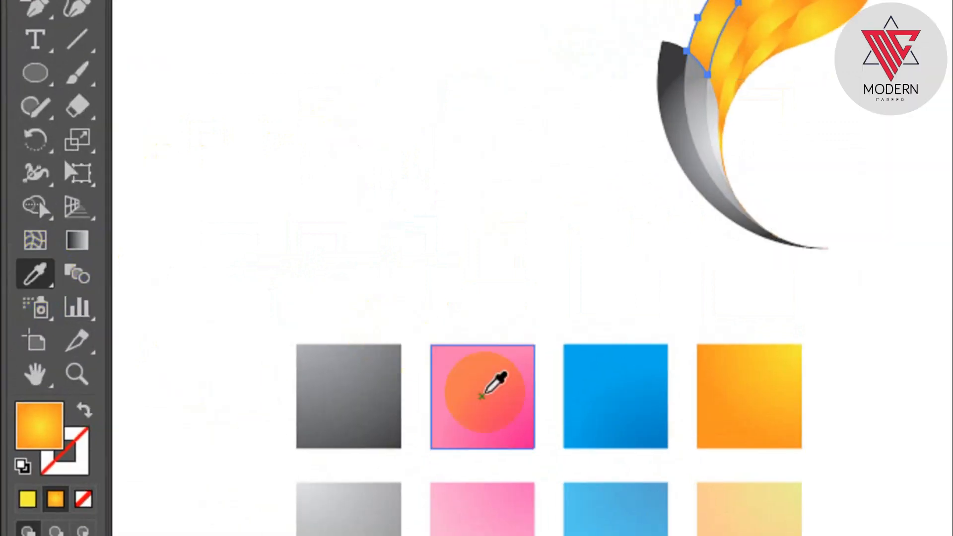
click(481, 396)
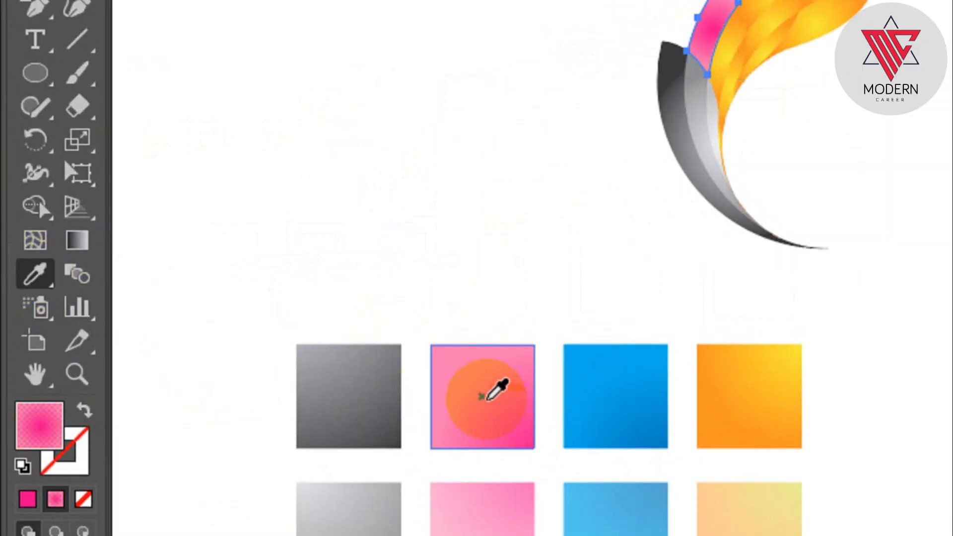
click(18, 78)
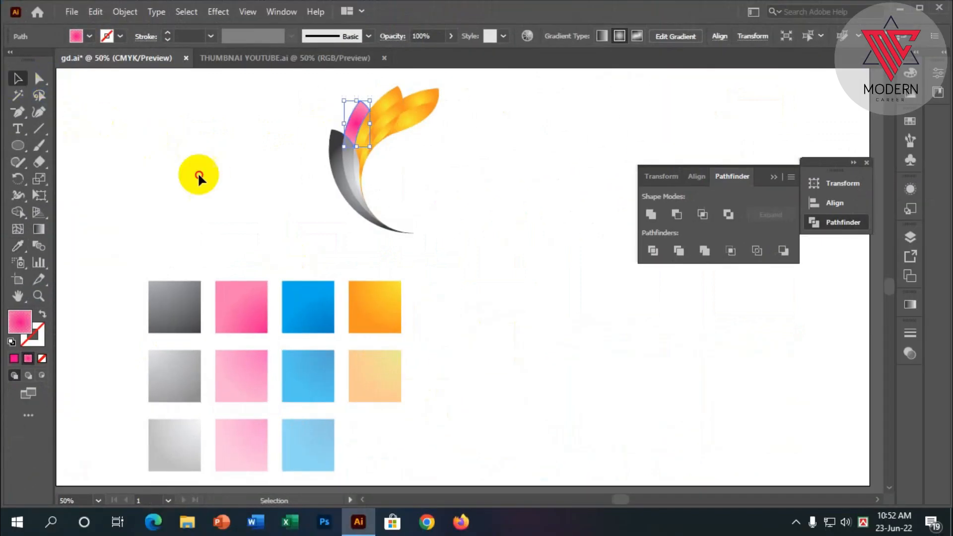
click(199, 176)
Step: Fill the overlap piece beside the strong pink one with the lighter pink gradient sampled from the second-row swatch
click(360, 131)
click(17, 245)
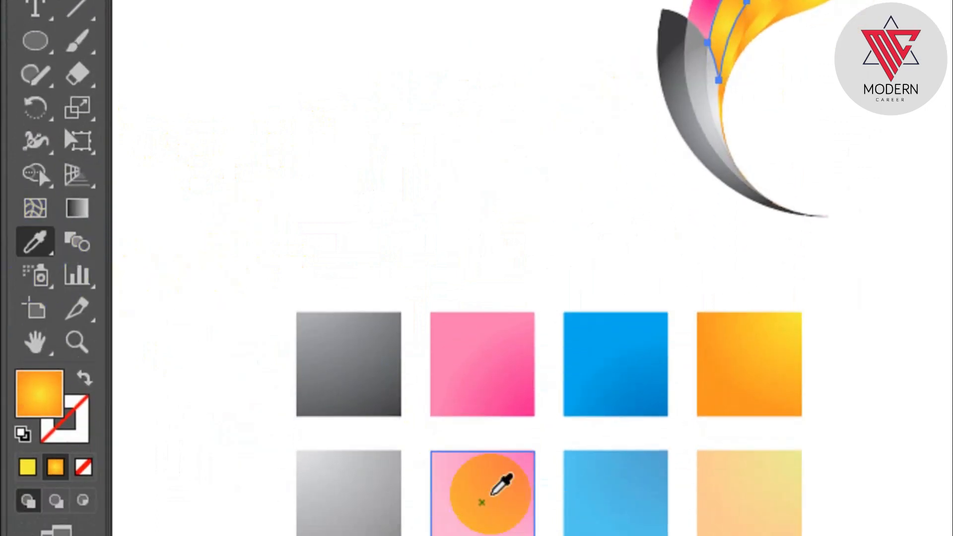
click(481, 525)
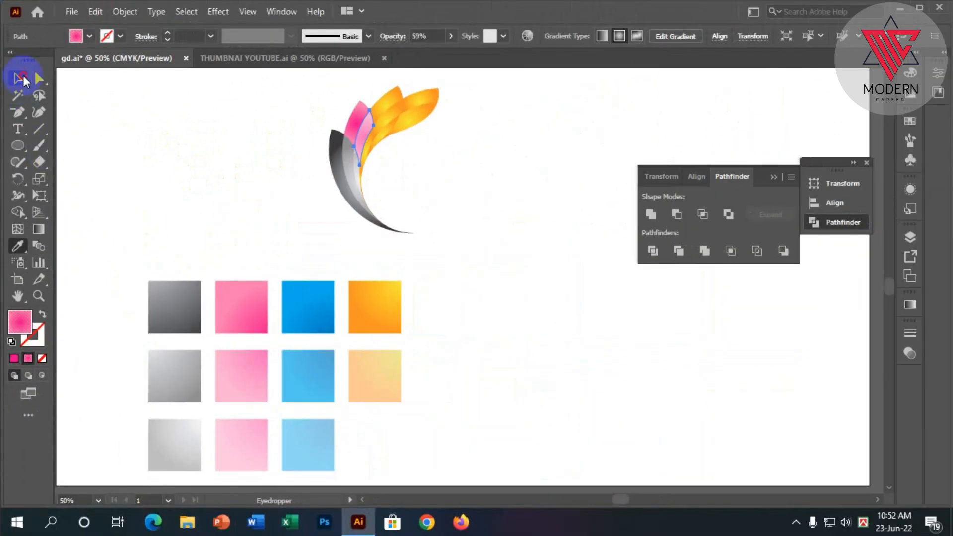
click(23, 76)
click(325, 163)
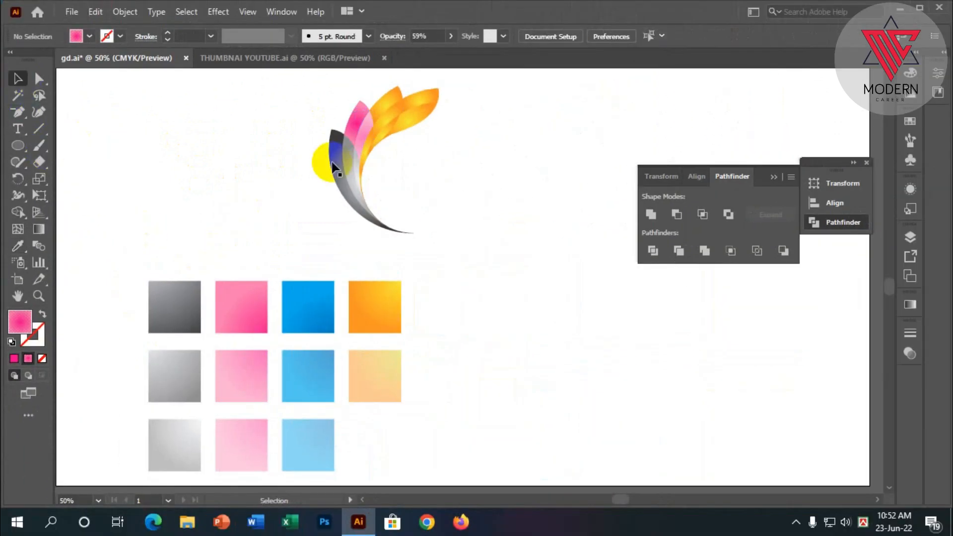
Step: Delete the small orange piece next to the lighter pink overlap at the crescent's inner edge
click(364, 154)
key(Delete)
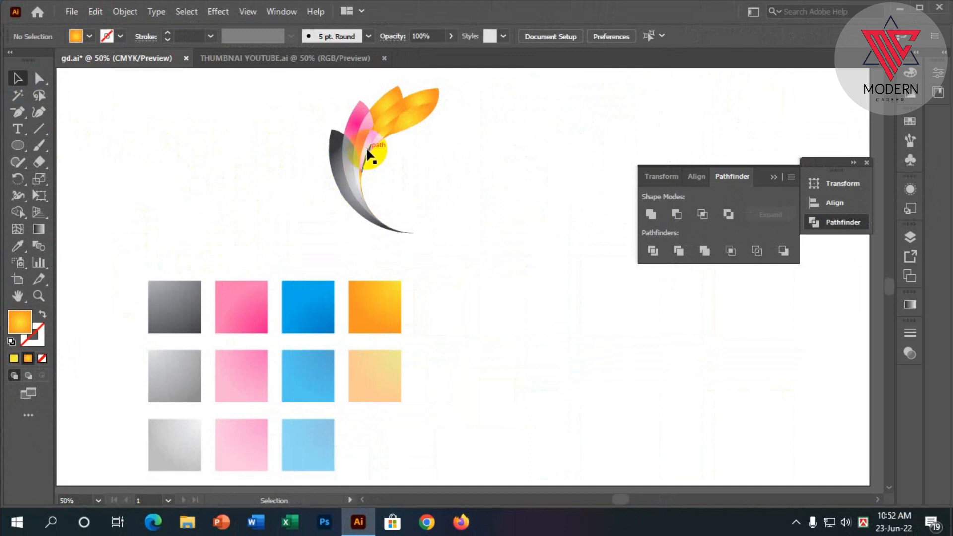
Step: Fill the narrow inner piece of the second petal with the light pink gradient sampled from the third-row swatch
click(365, 147)
click(441, 195)
click(367, 149)
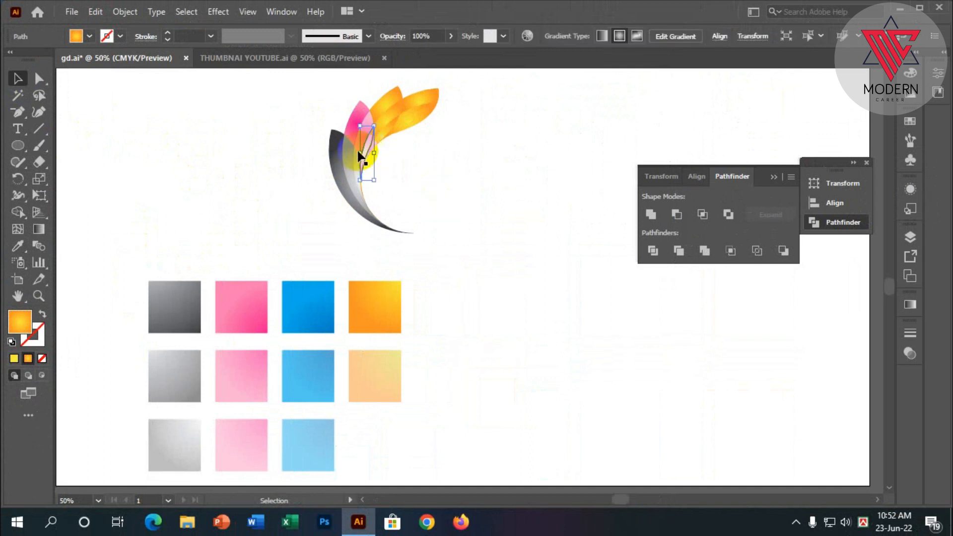
click(18, 245)
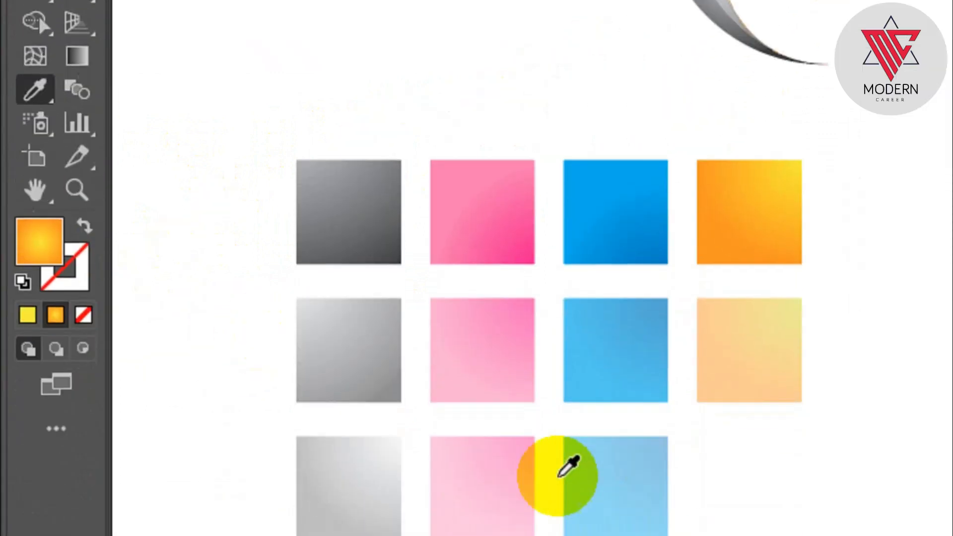
click(512, 462)
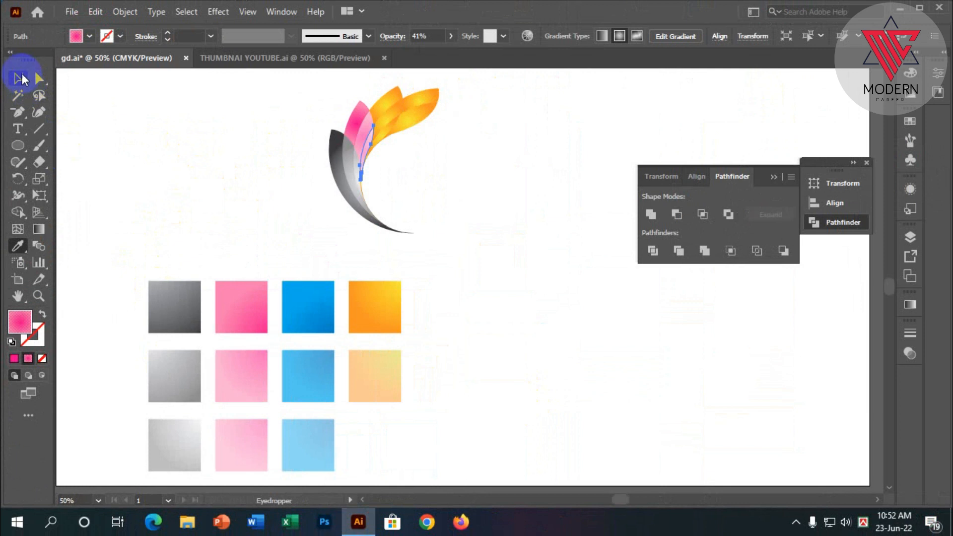
click(18, 77)
click(213, 160)
Step: Fill the outer piece of the third petal with the strong blue gradient sampled from the top-row swatch
click(380, 96)
click(18, 245)
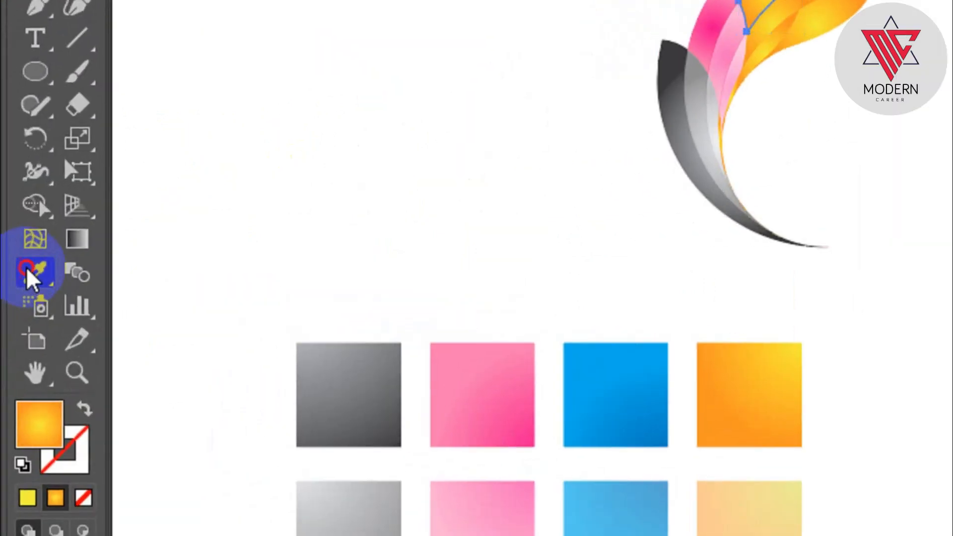
click(626, 390)
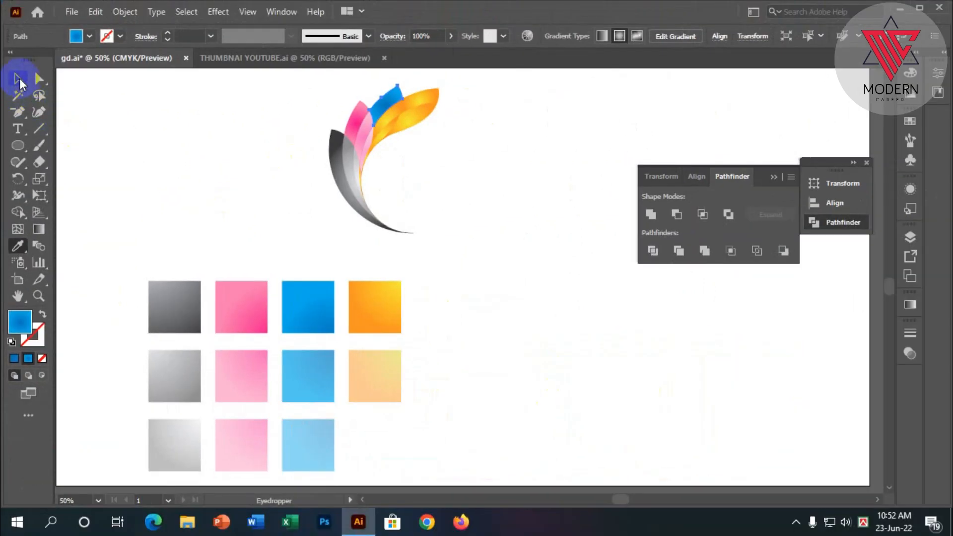
click(18, 78)
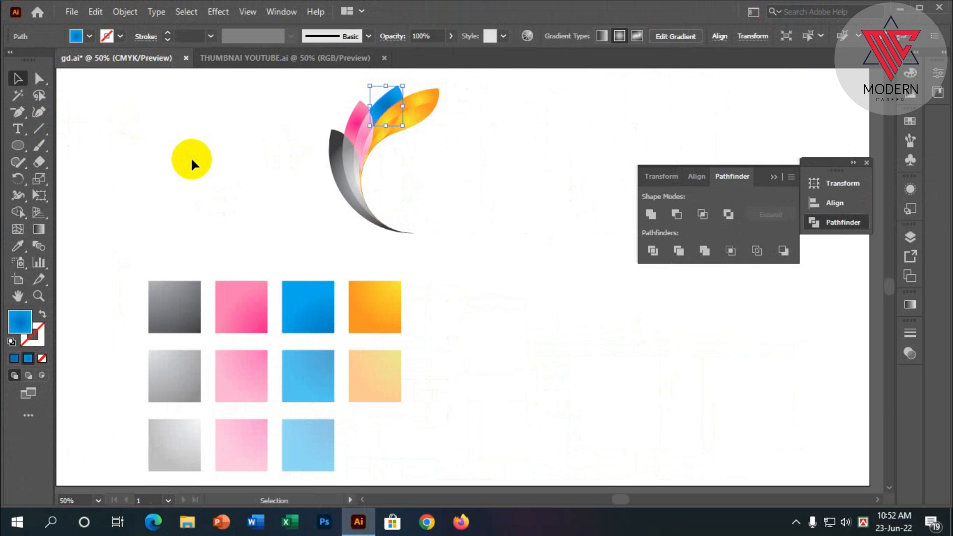
click(193, 158)
Step: Fill the overlap piece beside the strong blue one with the mid blue gradient sampled from the second-row swatch
click(382, 116)
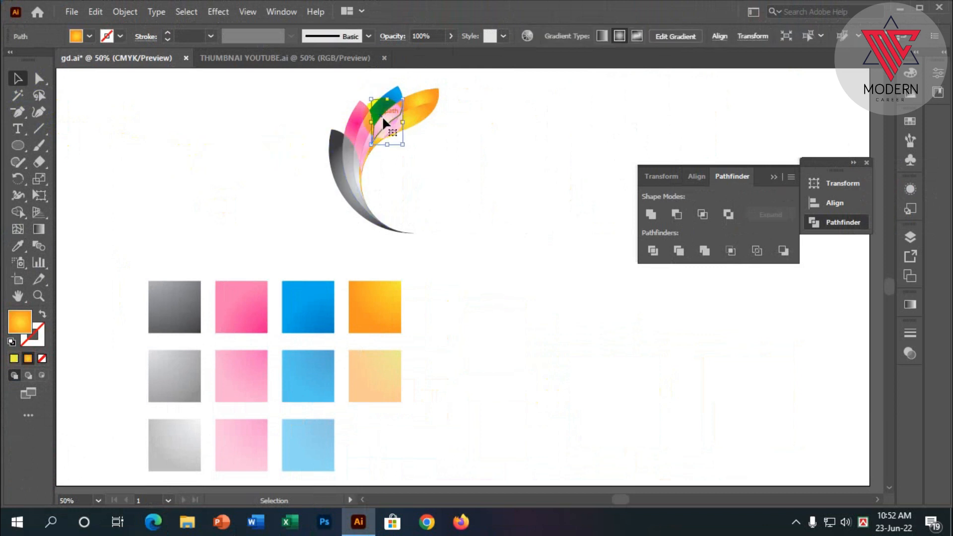
click(25, 242)
click(302, 389)
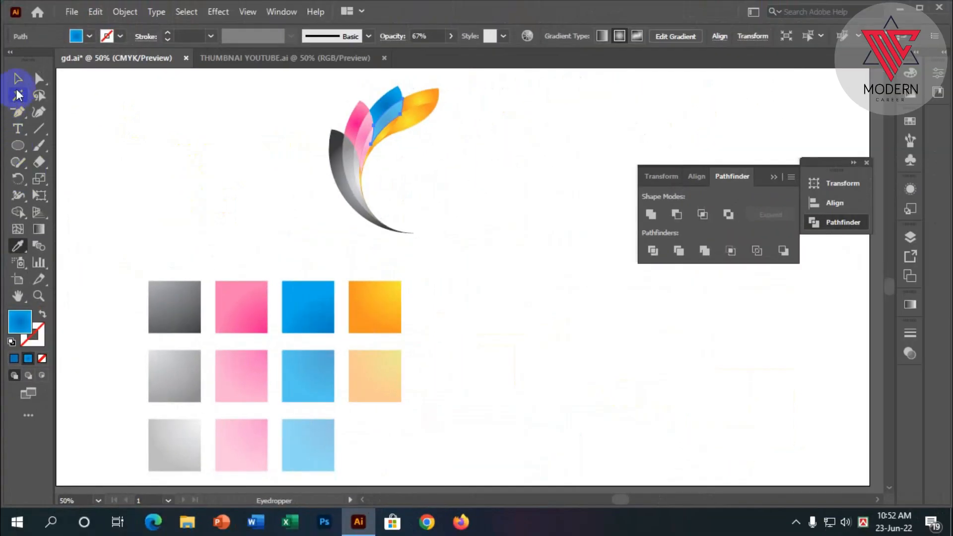
click(18, 55)
click(174, 124)
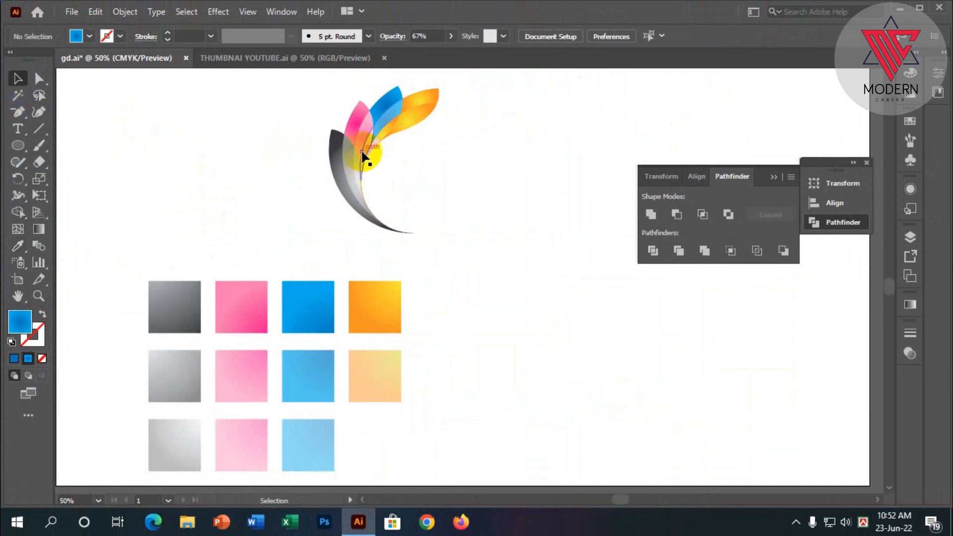
Step: Fill the narrow inner piece of the third petal with the light blue gradient sampled from the third-row swatch
click(376, 144)
click(19, 245)
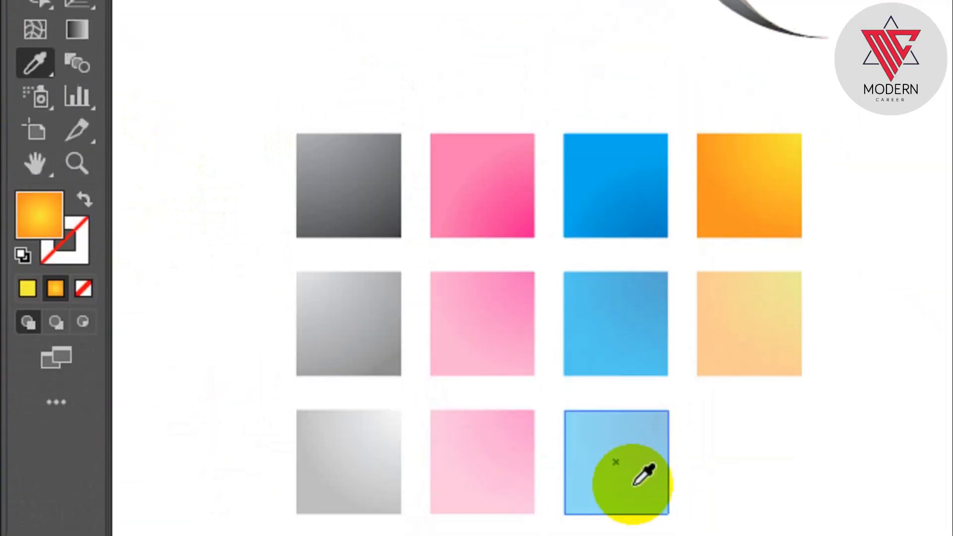
click(299, 394)
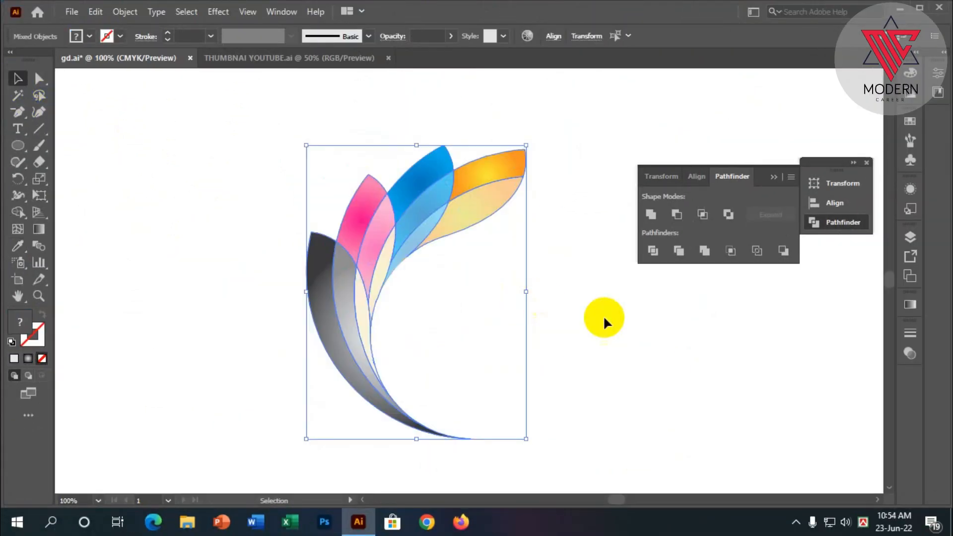
Step: Select all the coloured petal pieces together and move them to the left, clear of the leftover orange slivers
click(604, 320)
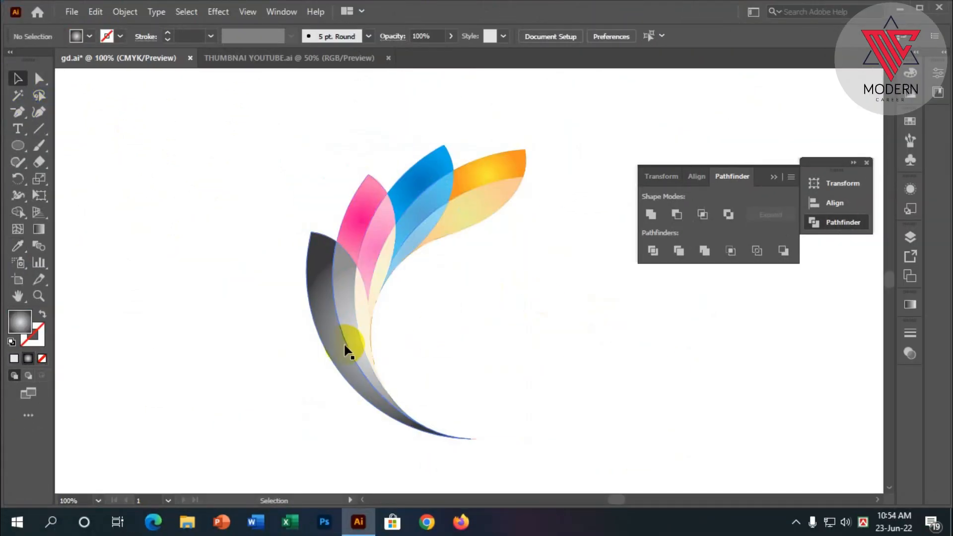
click(328, 296)
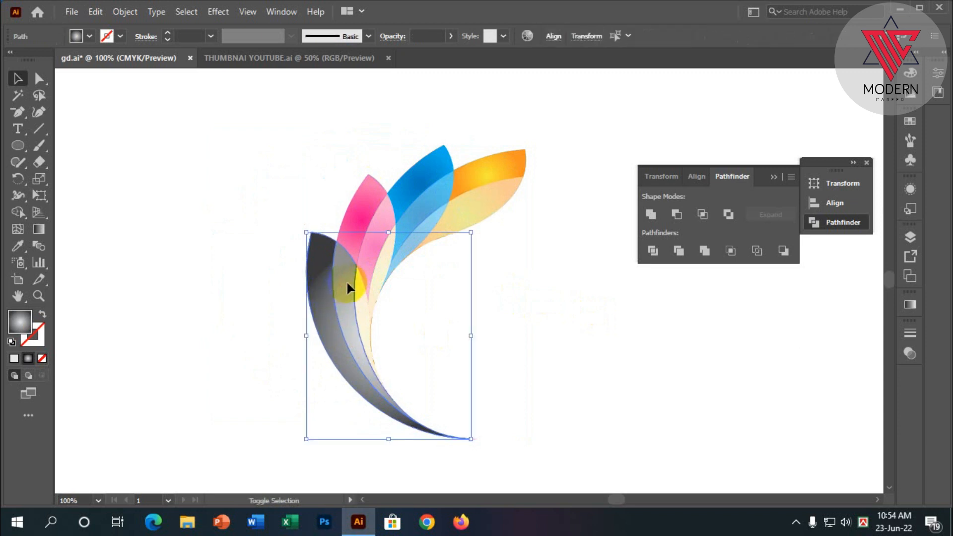
shift+click(363, 292)
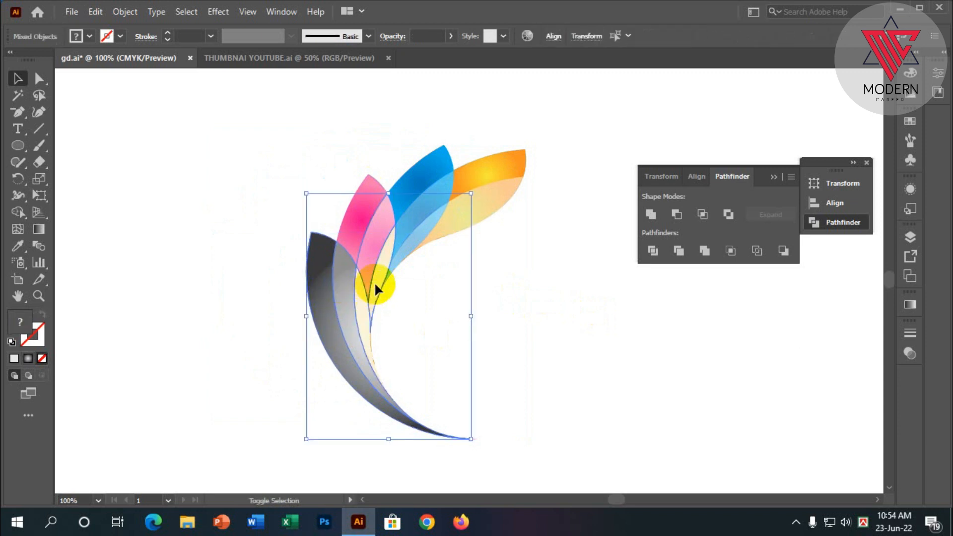
scroll(374, 249, down, 2)
shift+click(361, 170)
shift+click(410, 131)
shift+click(426, 171)
shift+click(474, 121)
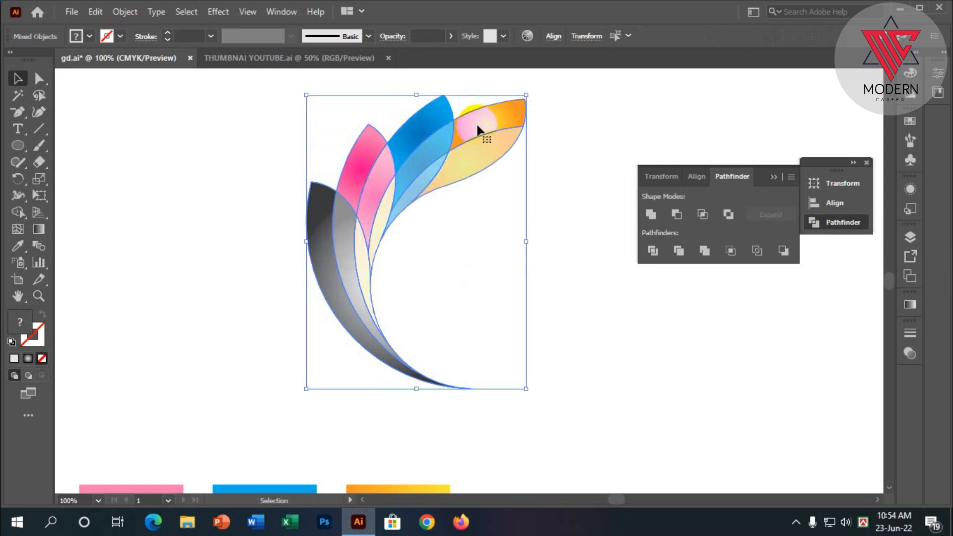
drag(479, 128, 291, 119)
Step: Select all the leftover orange slivers along the old inner curve and delete them
click(386, 157)
drag(377, 139, 415, 368)
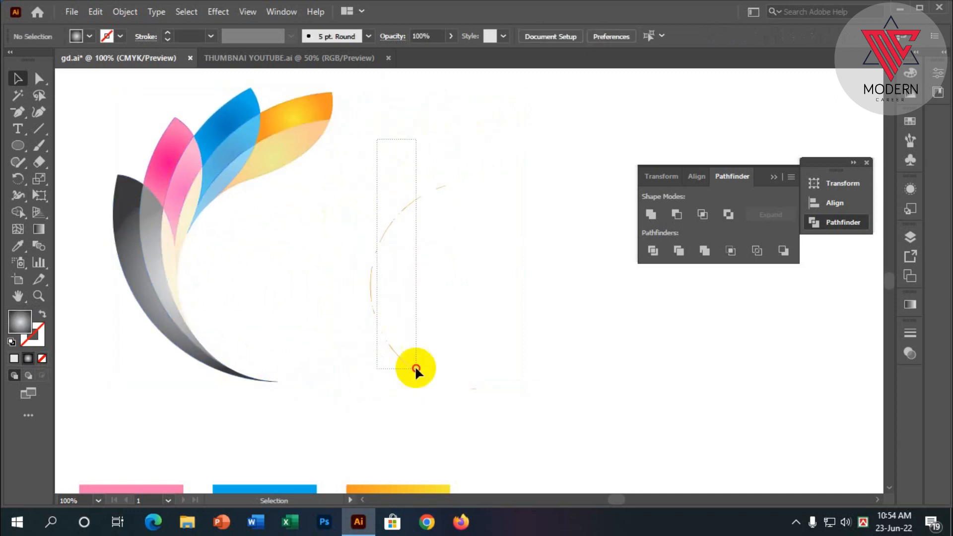
drag(464, 403, 465, 404)
drag(536, 414, 333, 158)
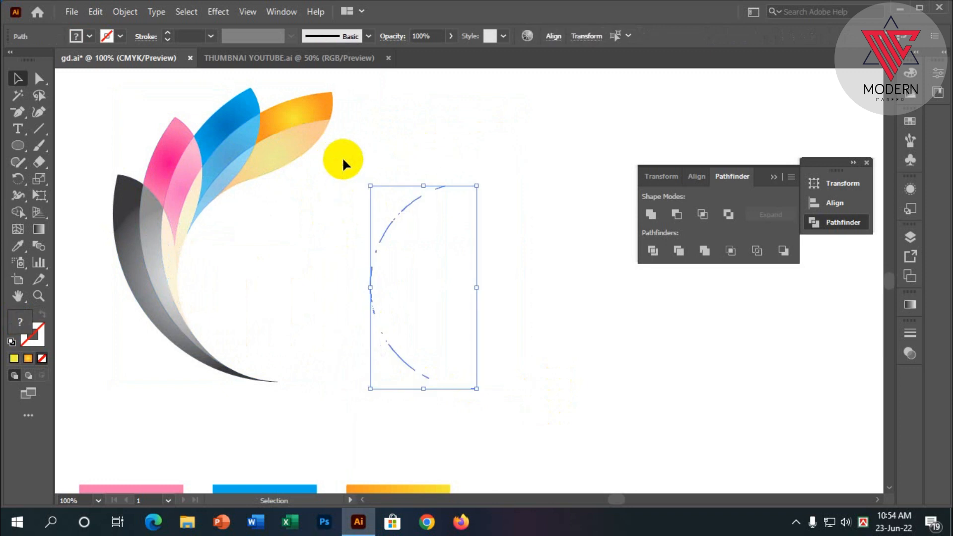
key(Delete)
Step: Redraw the outer dark grey piece's radial gradient from light at its upper tip to dark near the lower tail
scroll(417, 248, up, 2)
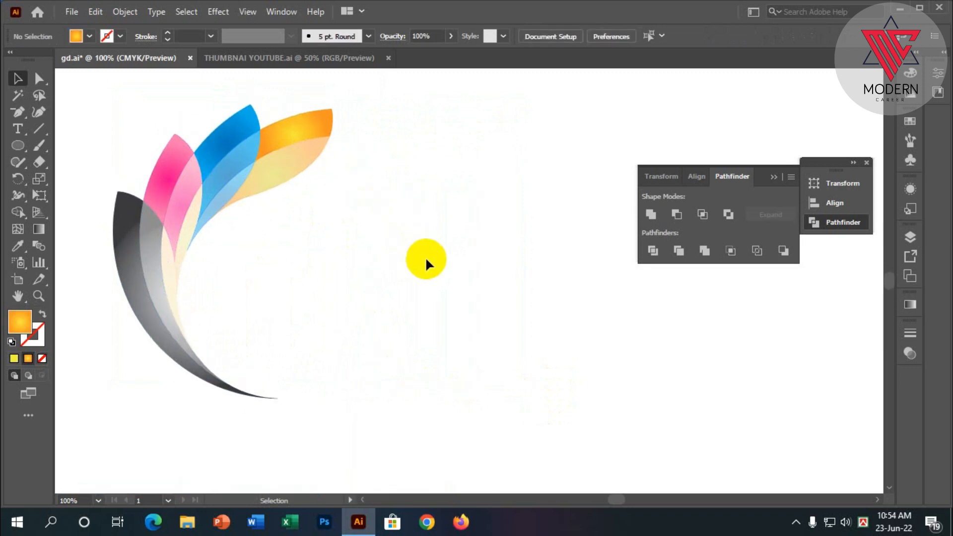
scroll(454, 257, down, 2)
scroll(385, 244, up, 2)
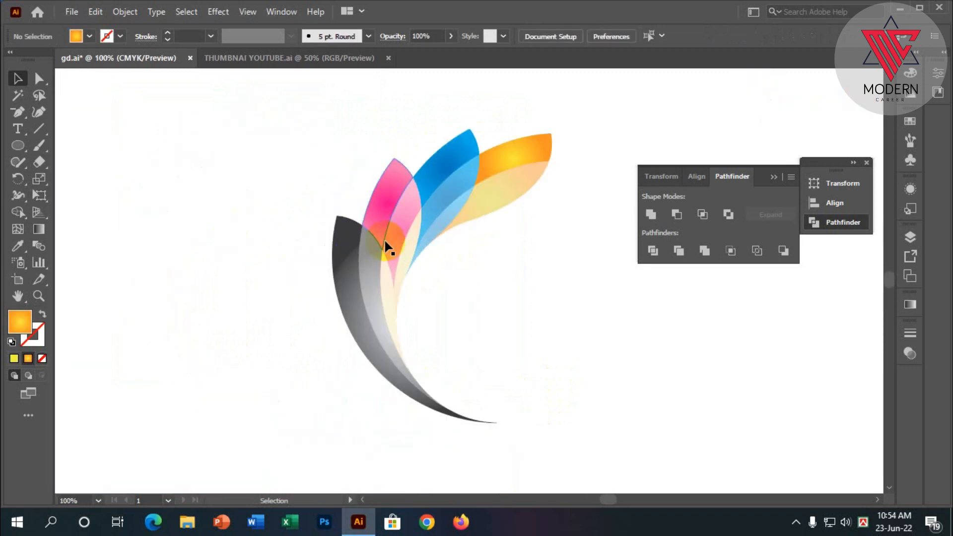
scroll(528, 225, up, 1)
click(251, 276)
scroll(227, 269, down, 2)
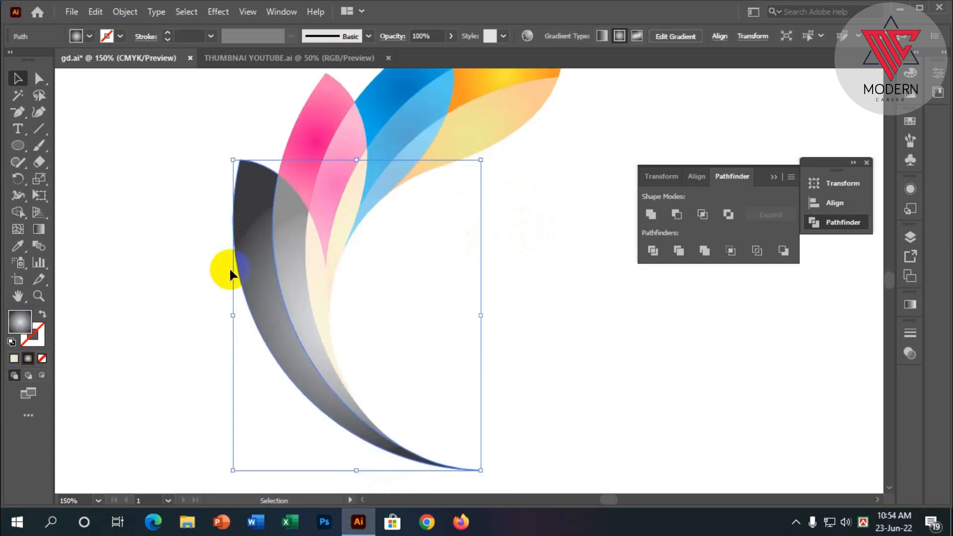
scroll(232, 253, up, 1)
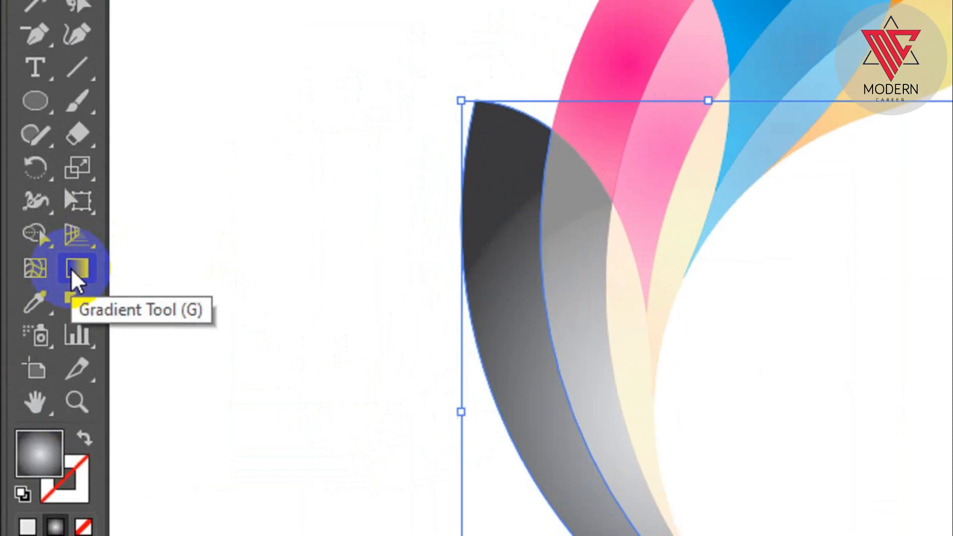
click(38, 233)
drag(463, 461, 252, 254)
drag(222, 139, 359, 428)
drag(377, 445, 342, 424)
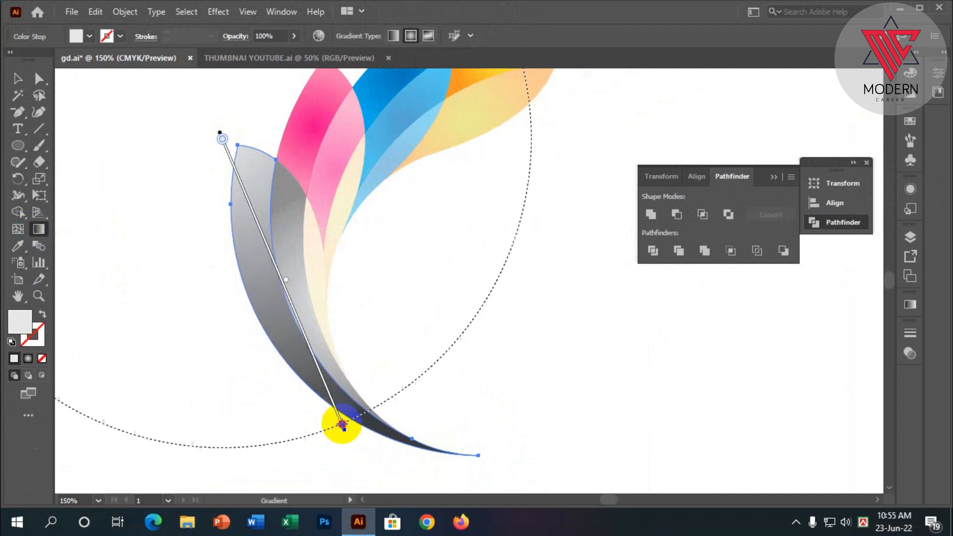
click(17, 78)
Step: Redraw the middle grey piece's radial gradient from light at its upper end to dark lower down its curve
click(291, 179)
click(284, 187)
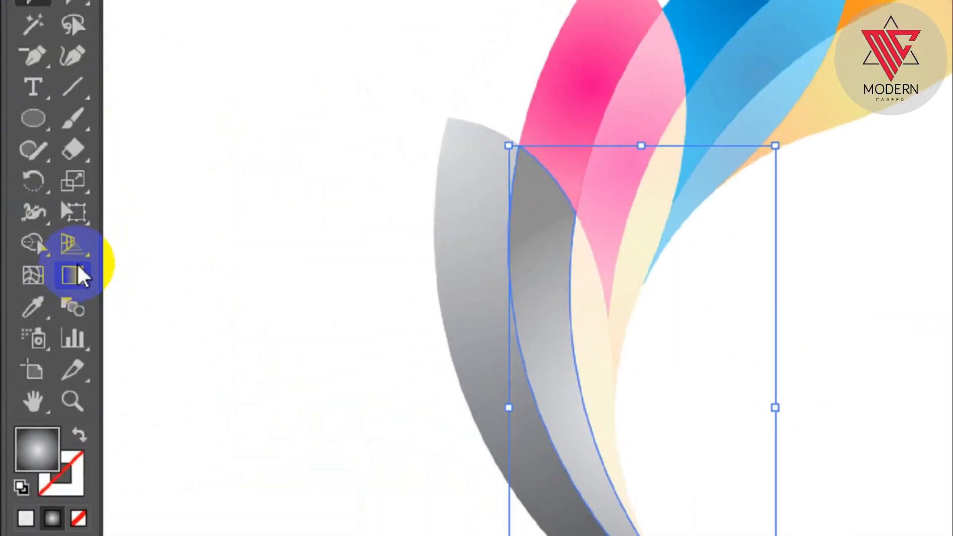
click(39, 229)
mouse_move(533, 124)
mouse_down()
mouse_move(613, 375)
mouse_move(626, 464)
mouse_up()
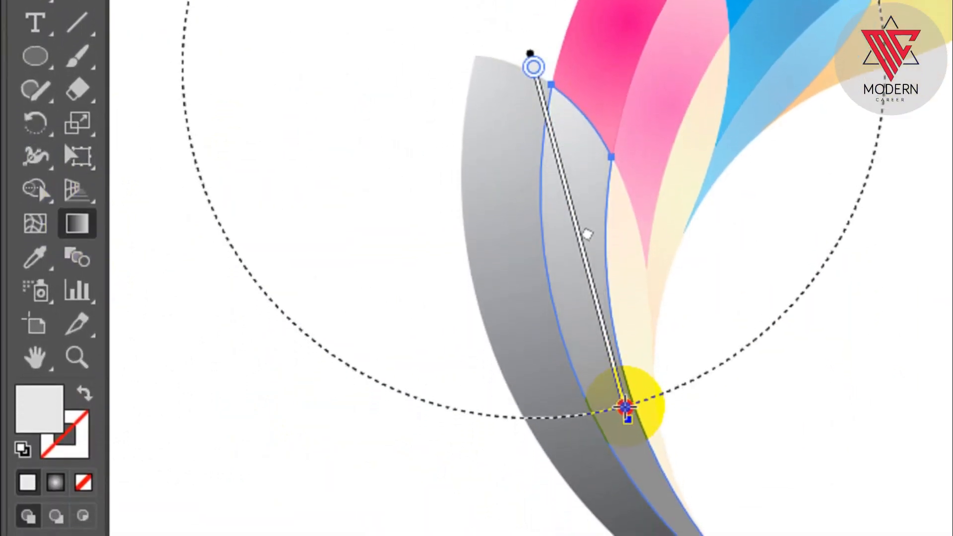
drag(625, 407, 626, 429)
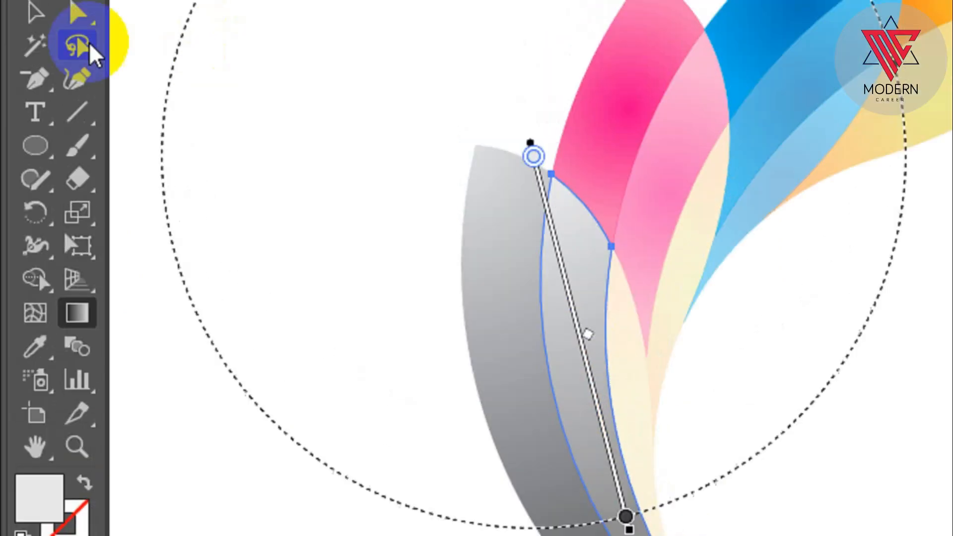
click(33, 121)
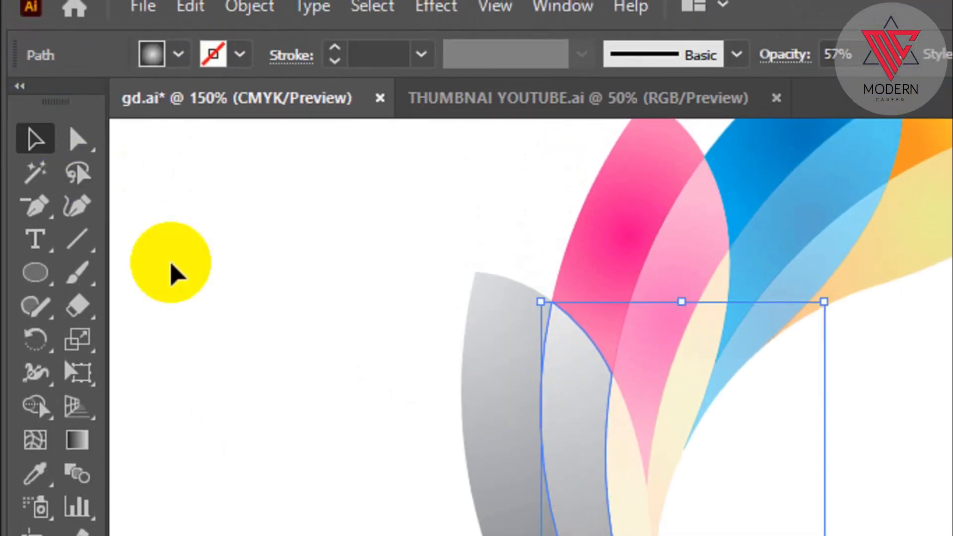
click(314, 342)
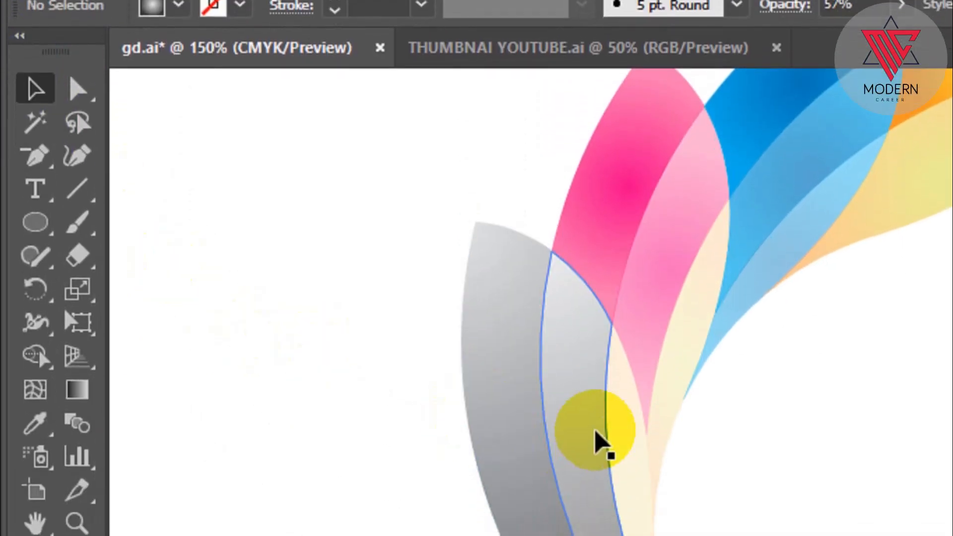
Step: Fill the narrow cream piece inside the grey petal with the light grey gradient sampled from the grey swatches
click(615, 482)
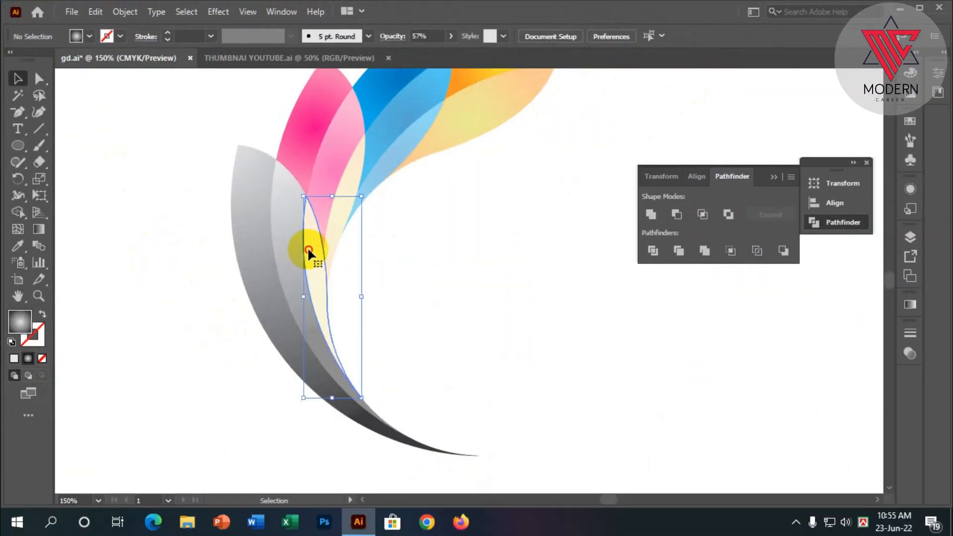
click(38, 228)
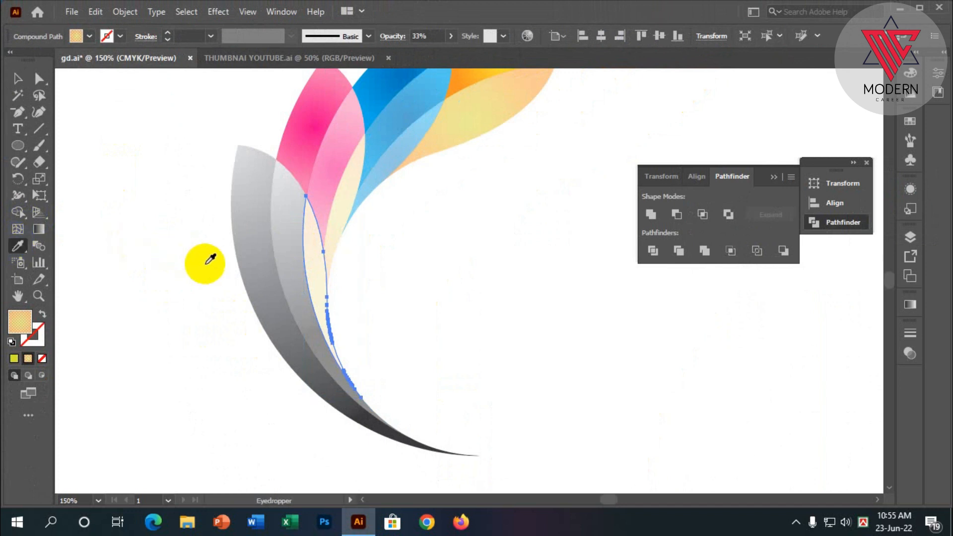
scroll(210, 259, down, 5)
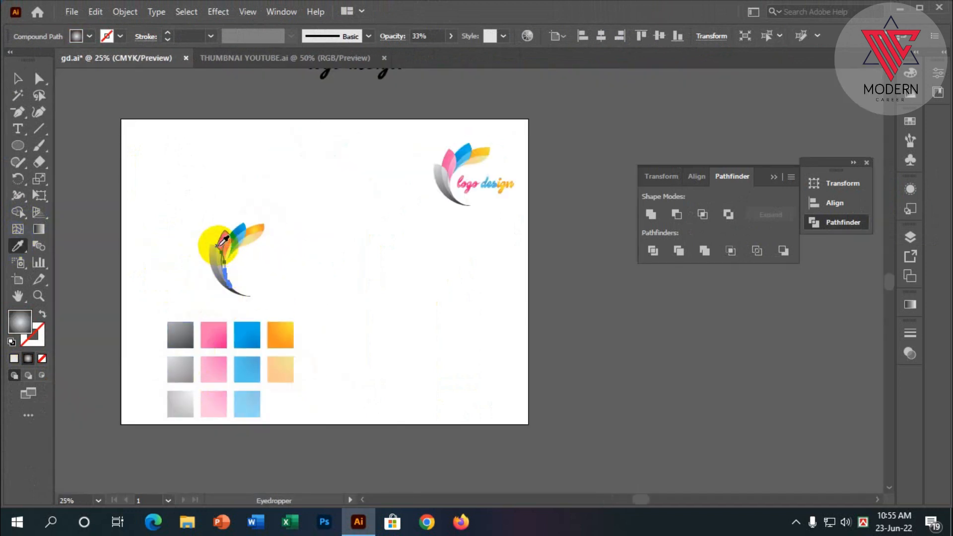
scroll(223, 241, up, 5)
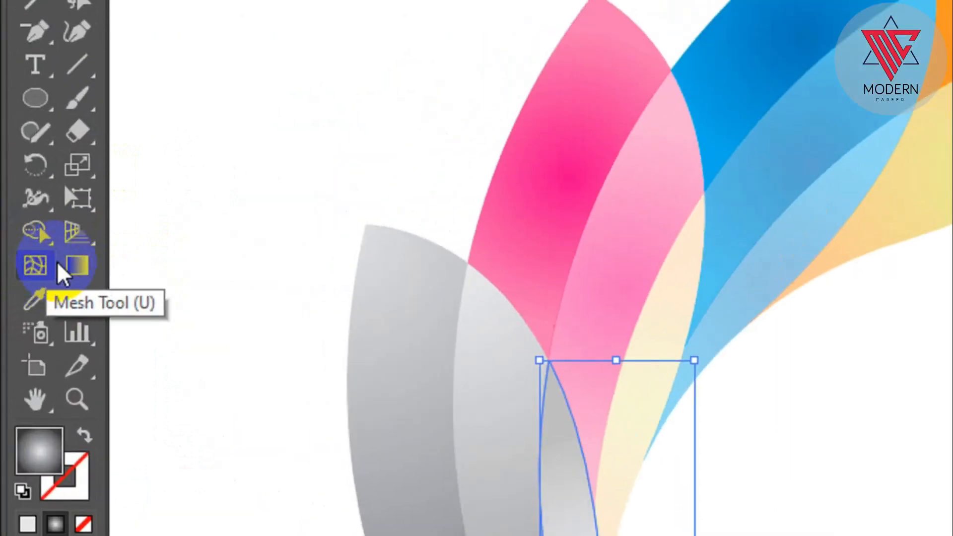
Step: Redraw the narrow inner grey piece's radial gradient from light at its upper tip to darker partway down
click(39, 229)
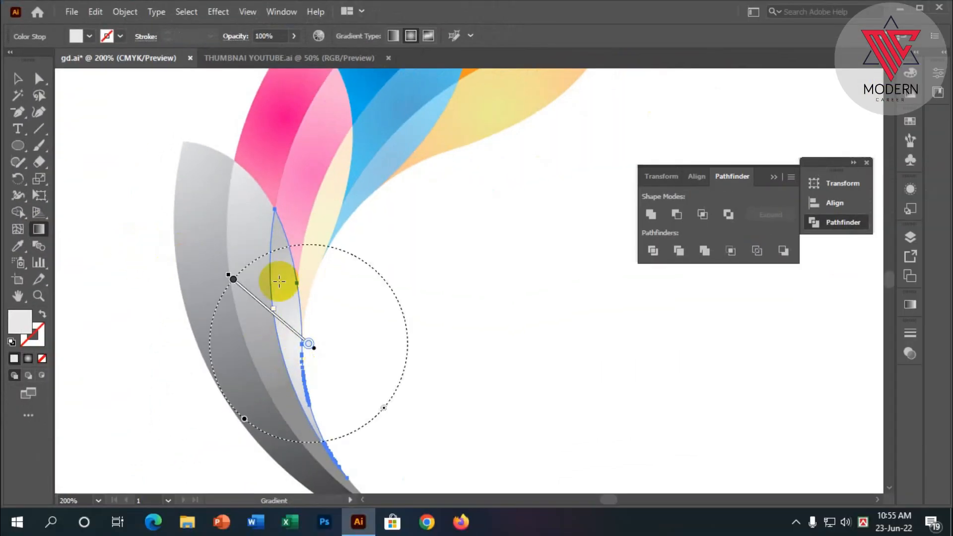
drag(370, 222, 408, 352)
drag(306, 313, 294, 338)
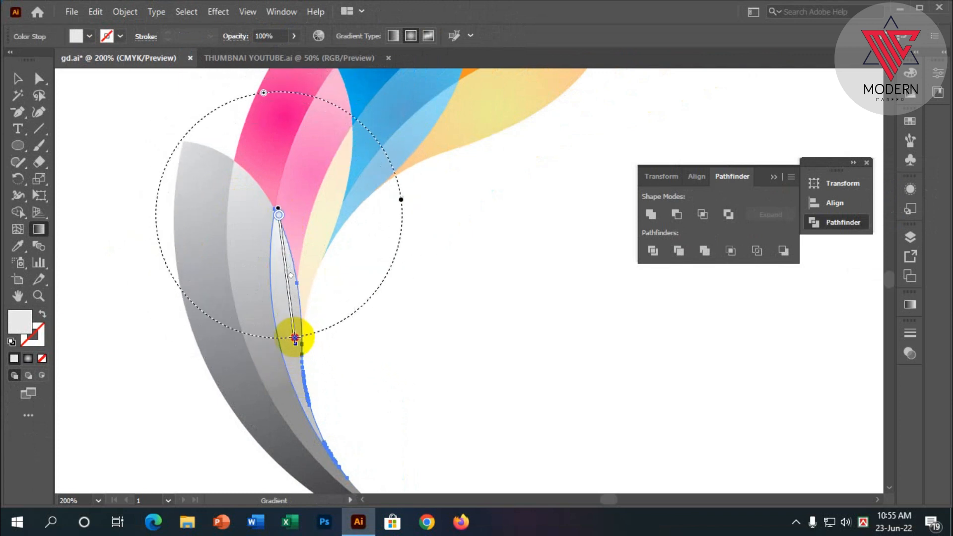
click(15, 79)
click(147, 195)
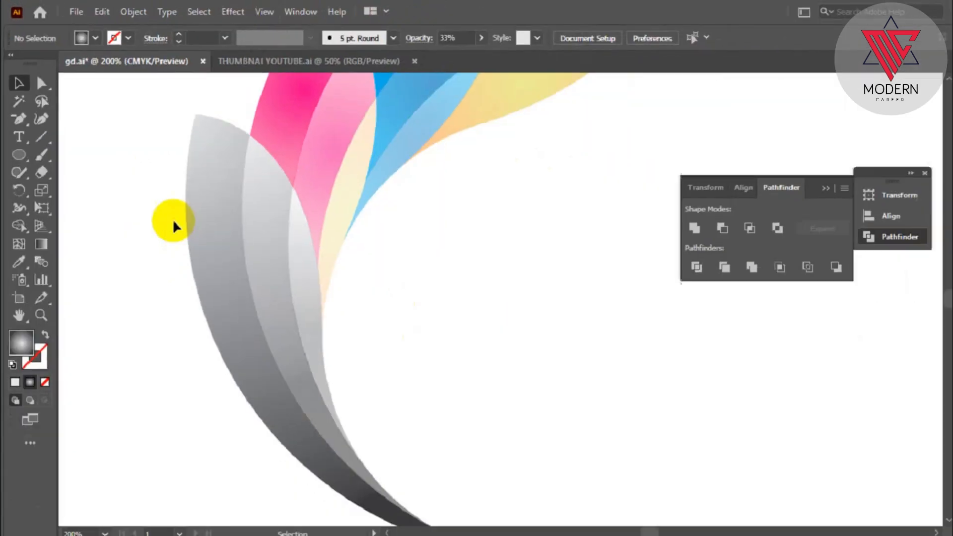
Step: Redraw the outer pink piece's radial gradient from deep pink near its lower end to light pink at its upper tip
scroll(174, 222, up, 3)
click(302, 140)
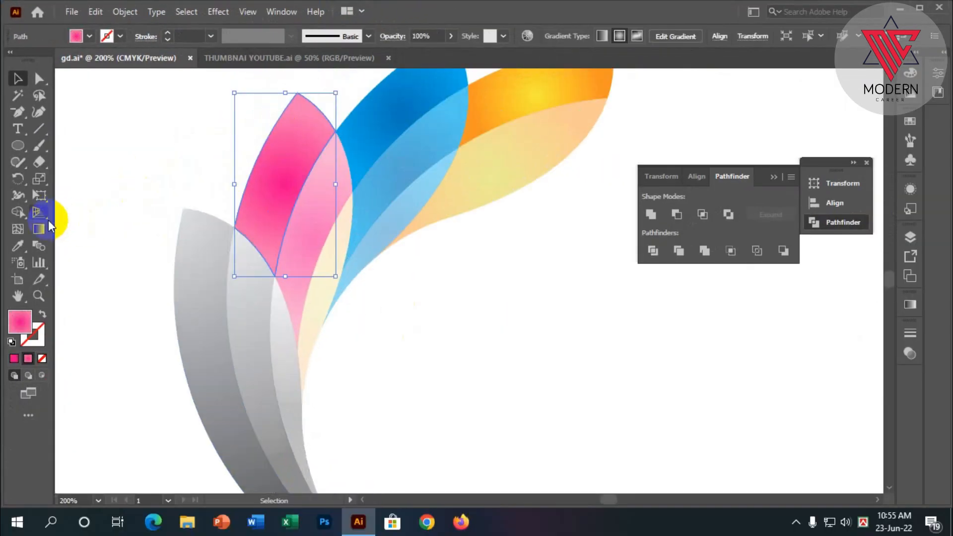
click(50, 226)
mouse_move(329, 90)
mouse_down()
mouse_move(269, 240)
mouse_move(283, 100)
mouse_move(291, 117)
mouse_move(287, 134)
mouse_move(284, 95)
mouse_move(287, 115)
mouse_up()
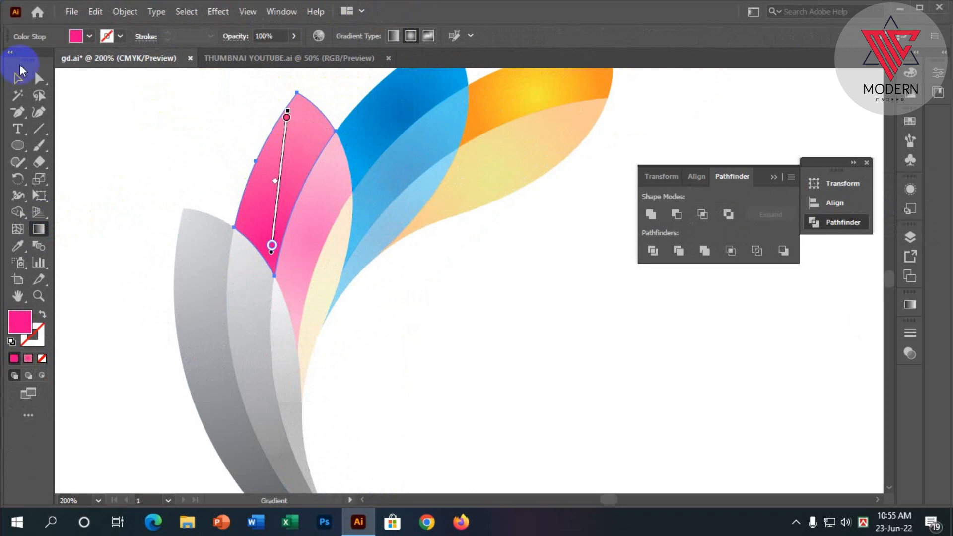
click(19, 70)
click(96, 89)
Step: Redraw the middle pink piece's radial gradient from deep pink in its lower part to light pink just beyond its upper tip
click(301, 213)
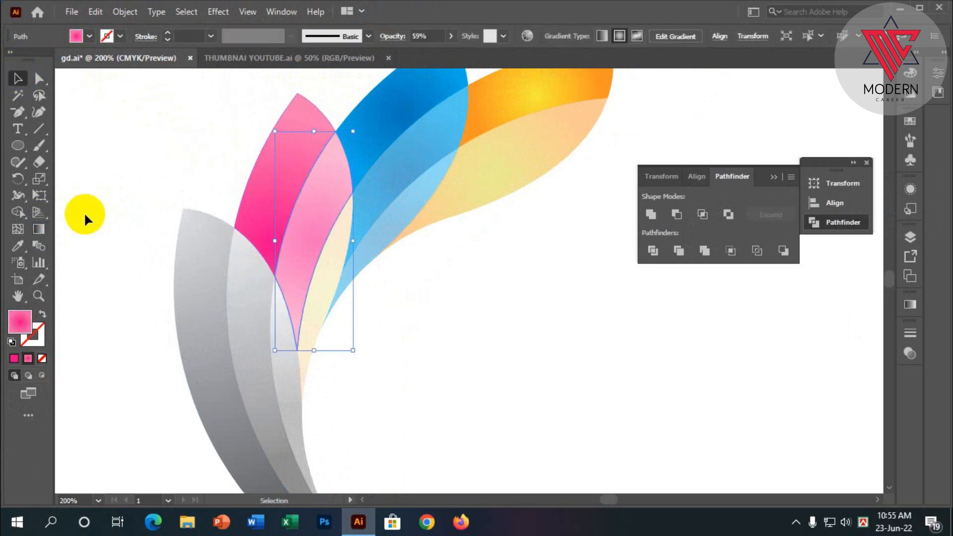
click(38, 229)
drag(306, 269, 305, 183)
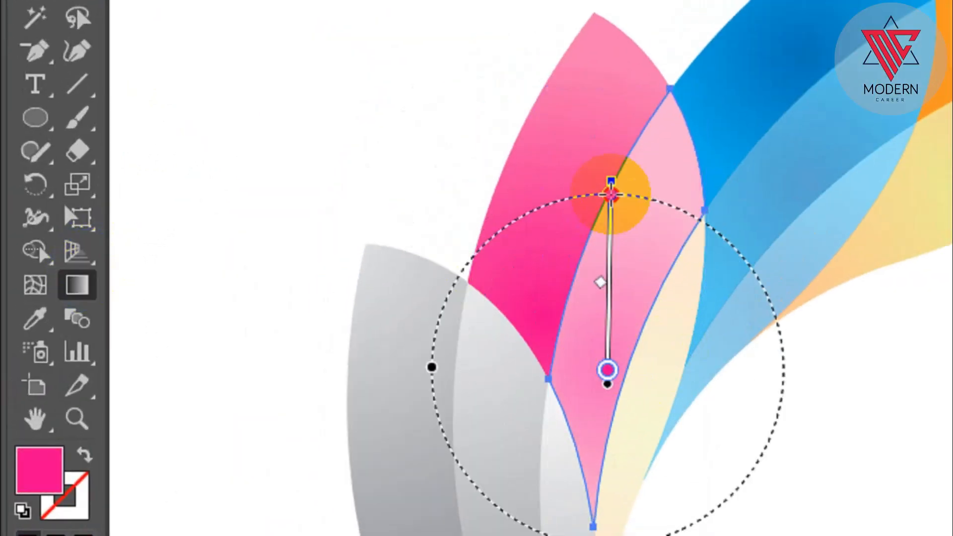
mouse_move(610, 194)
mouse_down()
mouse_move(699, 93)
mouse_move(683, 45)
mouse_move(694, 18)
mouse_up()
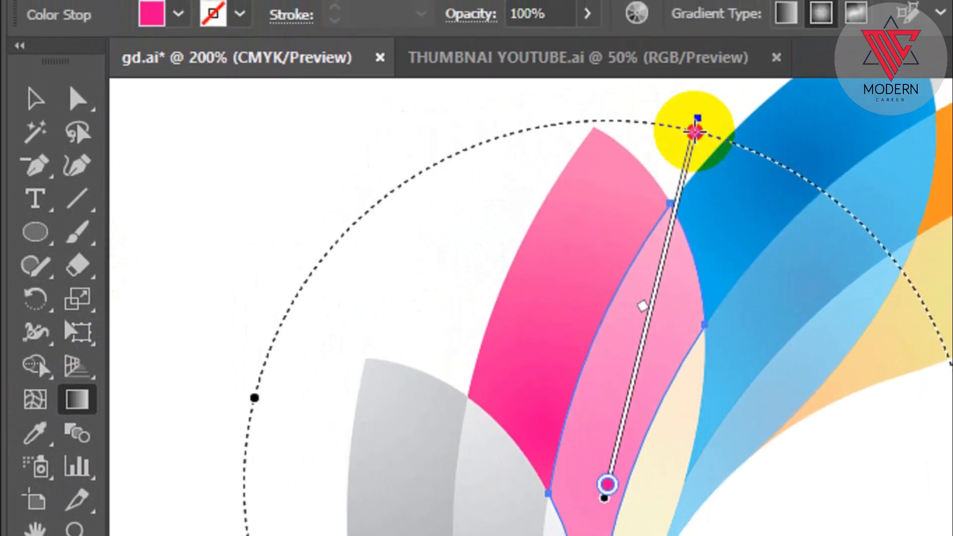
click(35, 100)
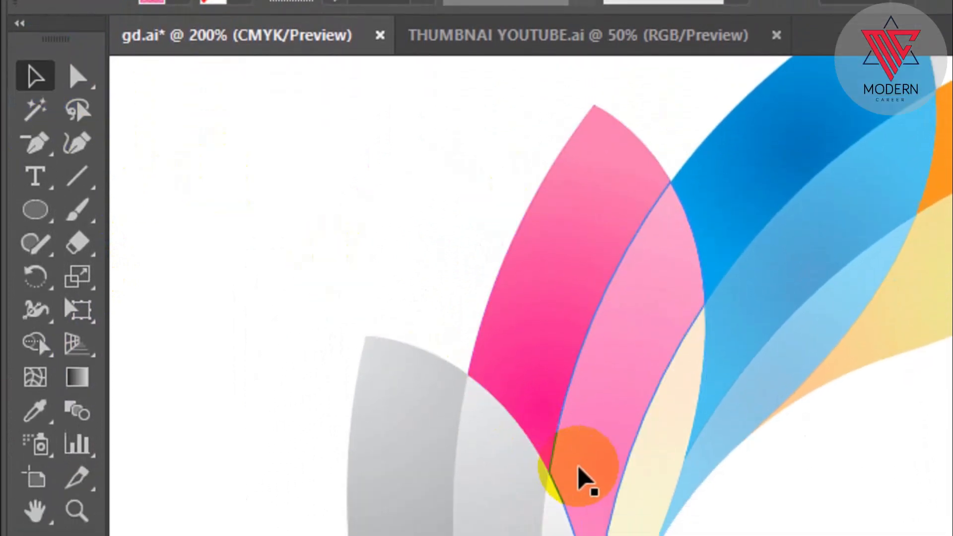
Step: Fill the narrow cream piece inside the pink petal with the gradient sampled from the middle pink swatch
click(640, 459)
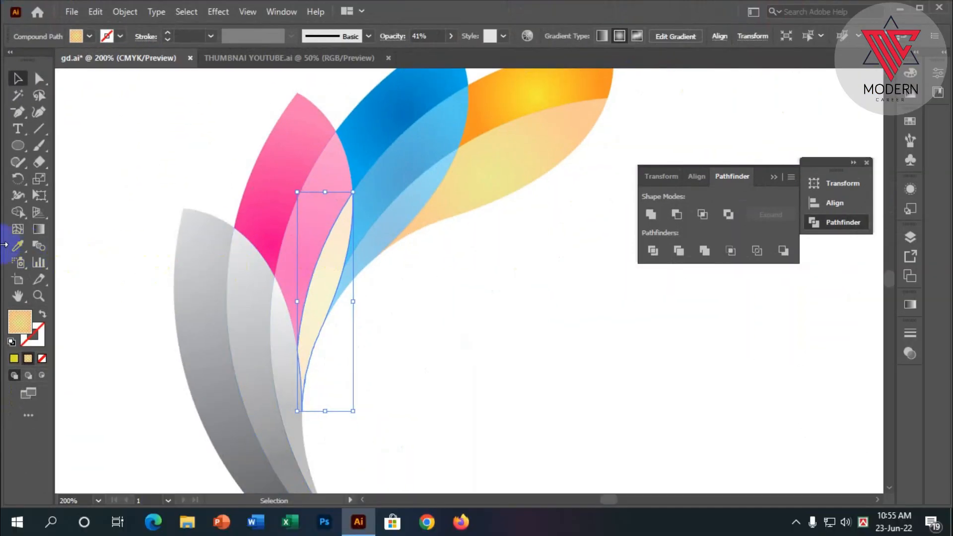
click(24, 247)
scroll(201, 260, down, 2)
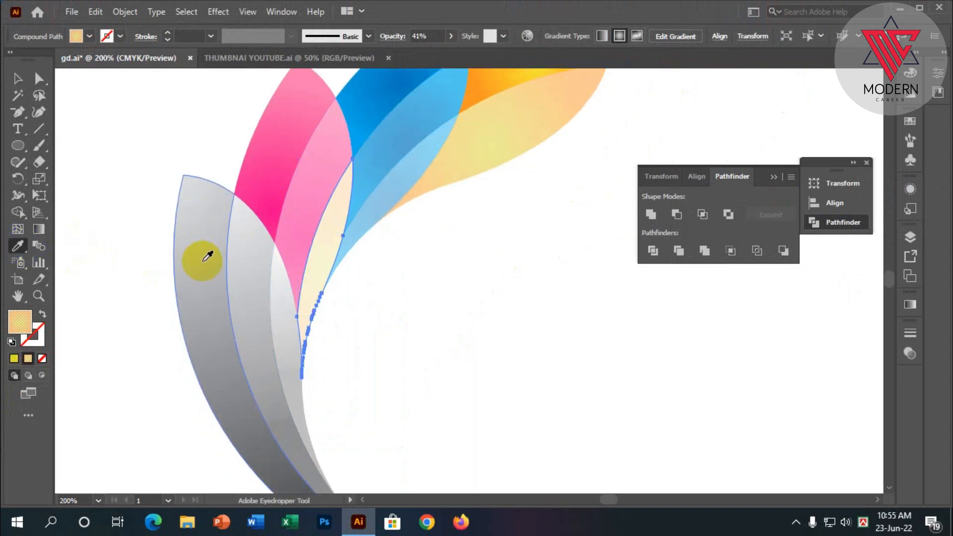
scroll(203, 262, down, 4)
scroll(204, 293, down, 3)
scroll(204, 449, down, 3)
click(221, 354)
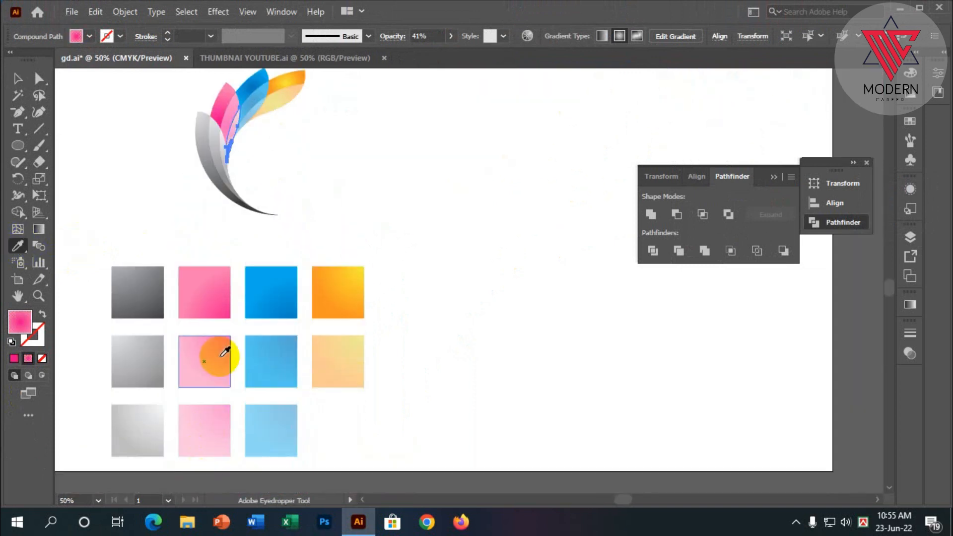
scroll(215, 248, up, 2)
scroll(214, 184, up, 3)
scroll(192, 171, up, 1)
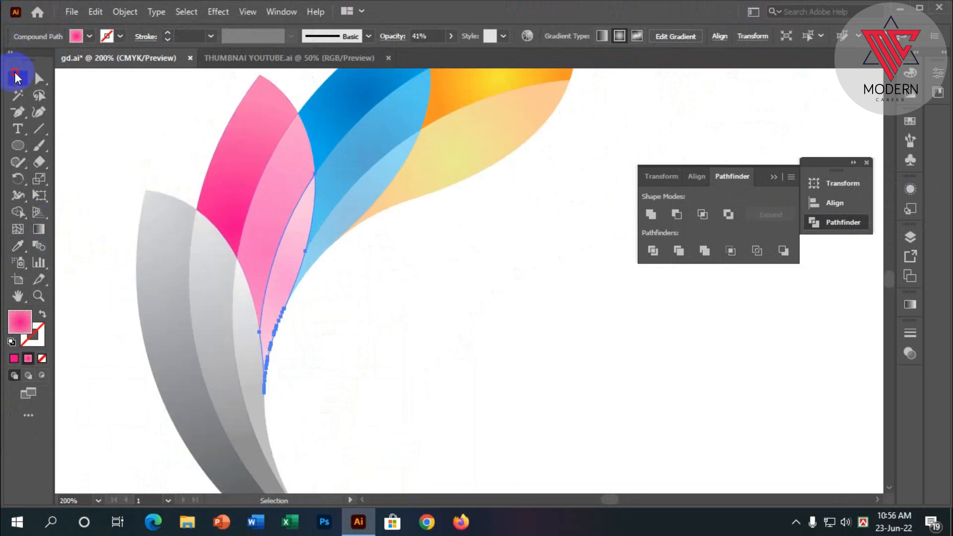
Step: Redraw the narrow inner pink piece's radial gradient from deep pink near its lower tail to light pink at its upper tip
click(40, 230)
click(218, 238)
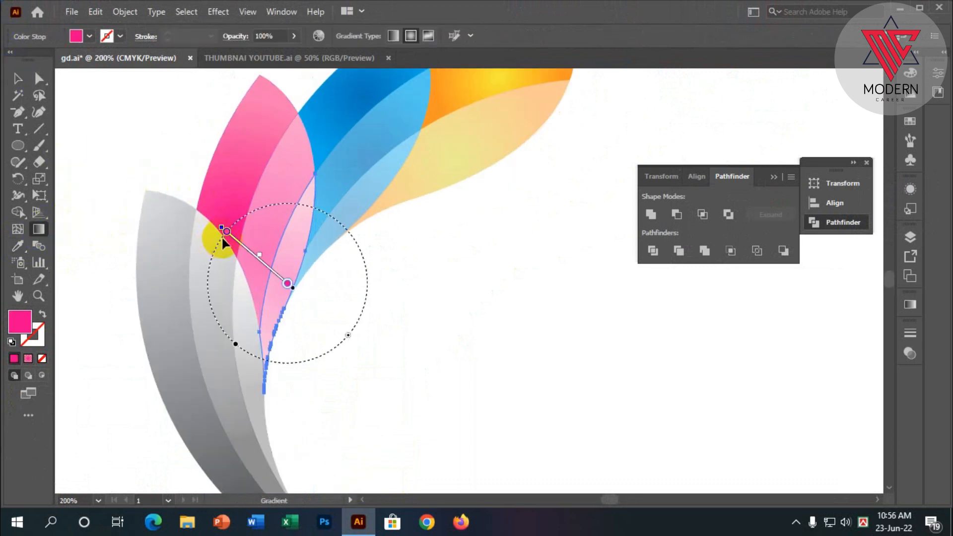
drag(299, 328, 306, 204)
click(18, 80)
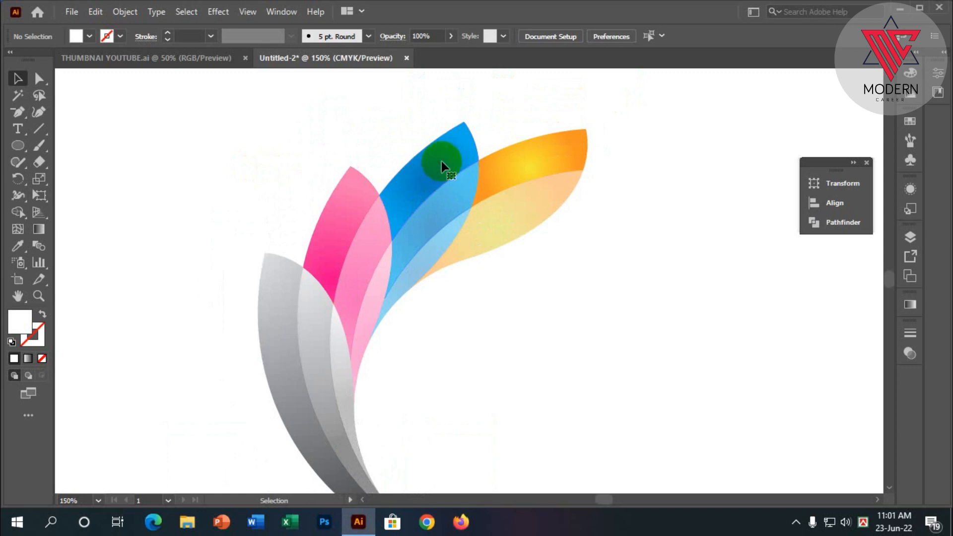
Step: Redraw the outer blue piece's radial gradient from dark blue at its lower end to lighter blue near its upper edge
click(442, 166)
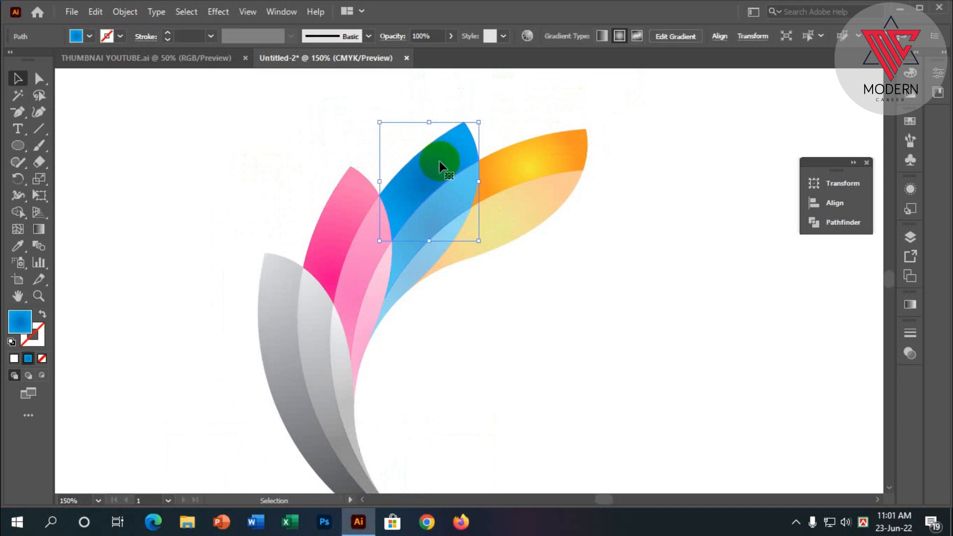
click(33, 231)
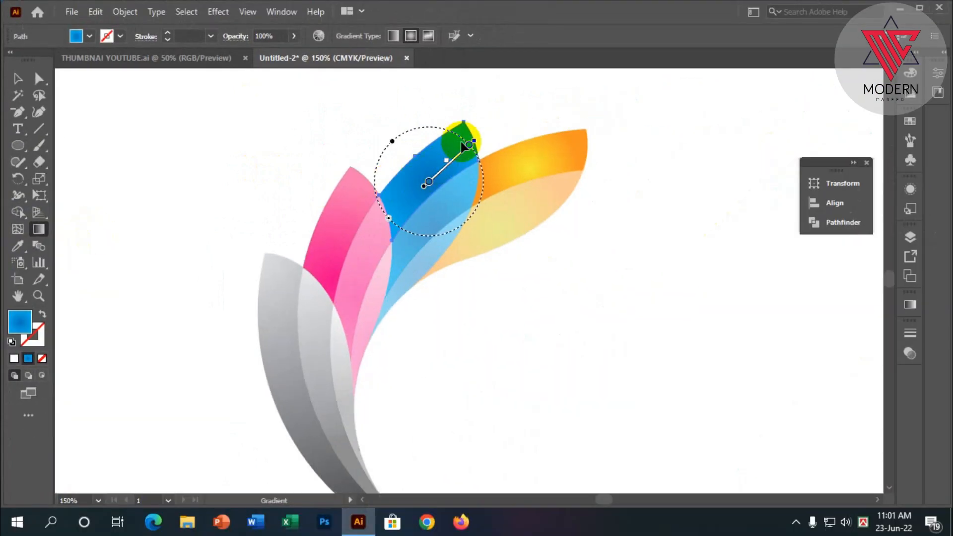
mouse_move(466, 120)
mouse_down()
mouse_move(400, 218)
mouse_move(447, 128)
mouse_move(431, 145)
mouse_move(442, 143)
mouse_up()
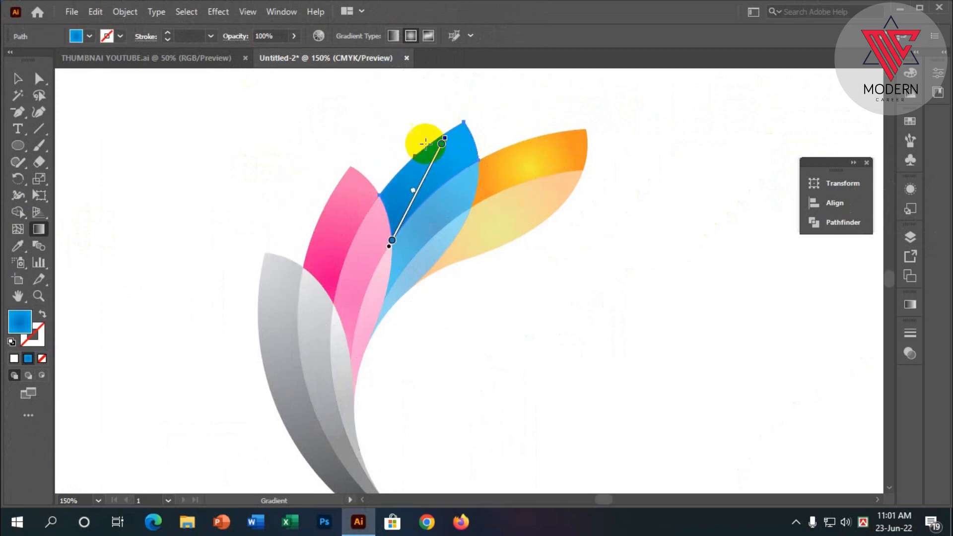
click(14, 82)
click(56, 208)
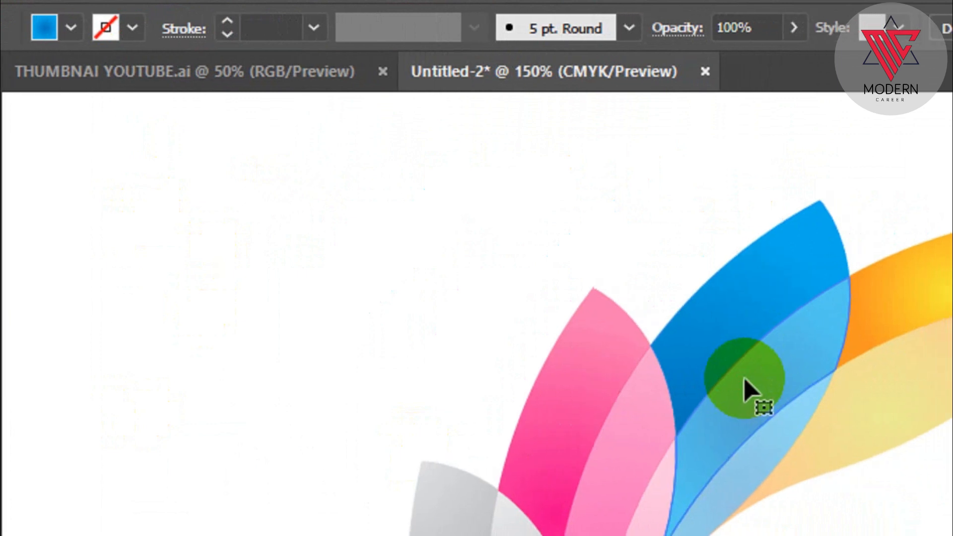
Step: Redraw the middle blue piece's radial gradient from dark blue below its lower part to light blue at its upper tip
click(744, 380)
click(39, 229)
drag(419, 303, 472, 164)
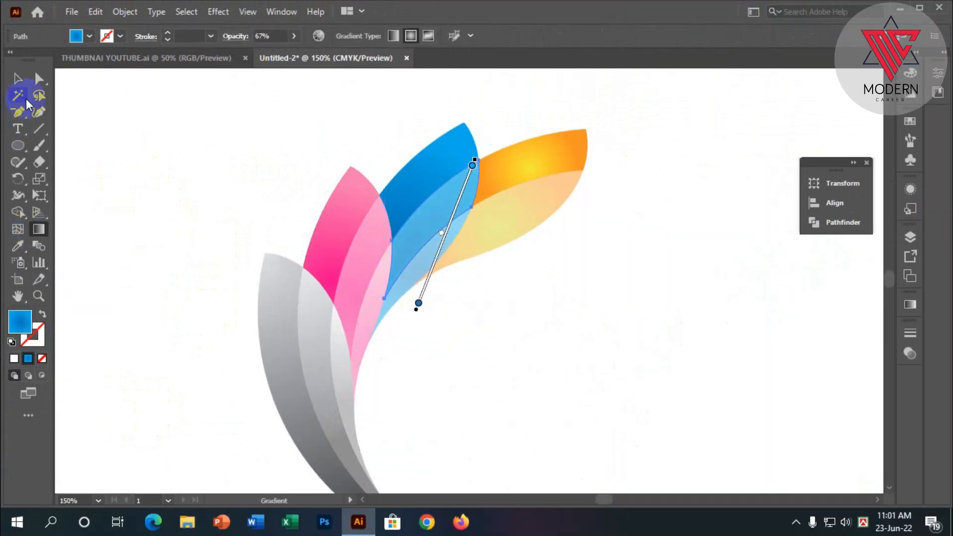
click(18, 78)
click(395, 313)
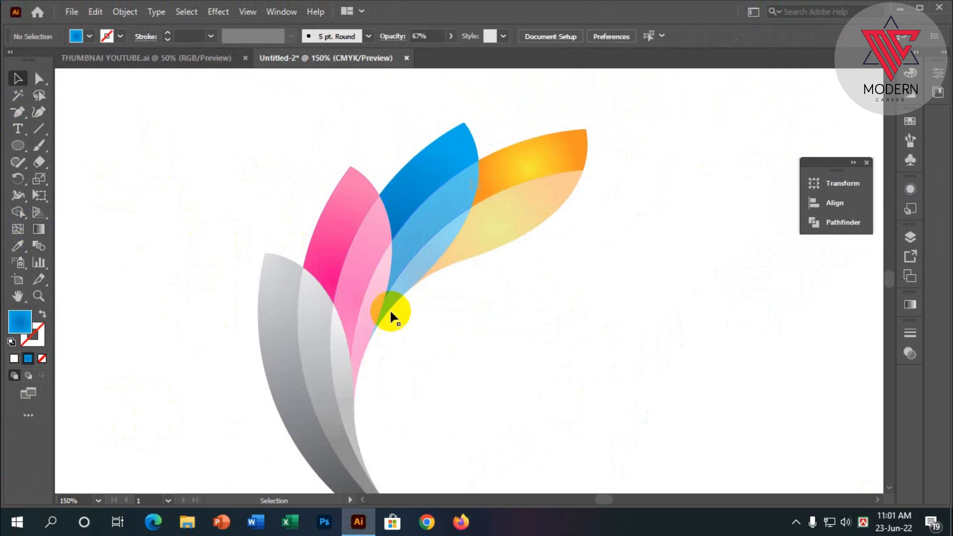
Step: Redraw the narrow inner blue piece's radial gradient from darker blue below its lower tail to light blue near its upper tip
click(439, 254)
click(38, 229)
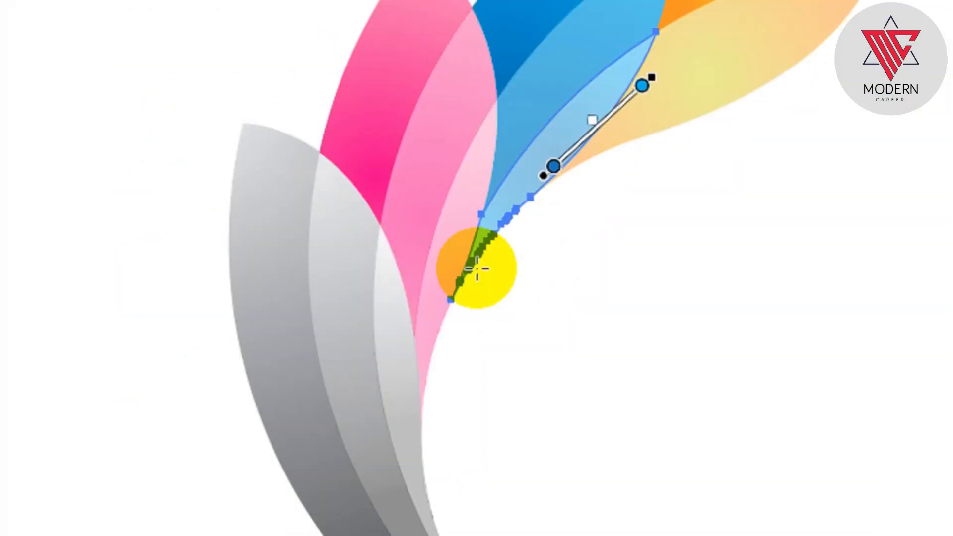
mouse_move(549, 383)
mouse_down()
mouse_move(613, 98)
mouse_move(671, 86)
mouse_move(662, 105)
mouse_move(559, 111)
mouse_up()
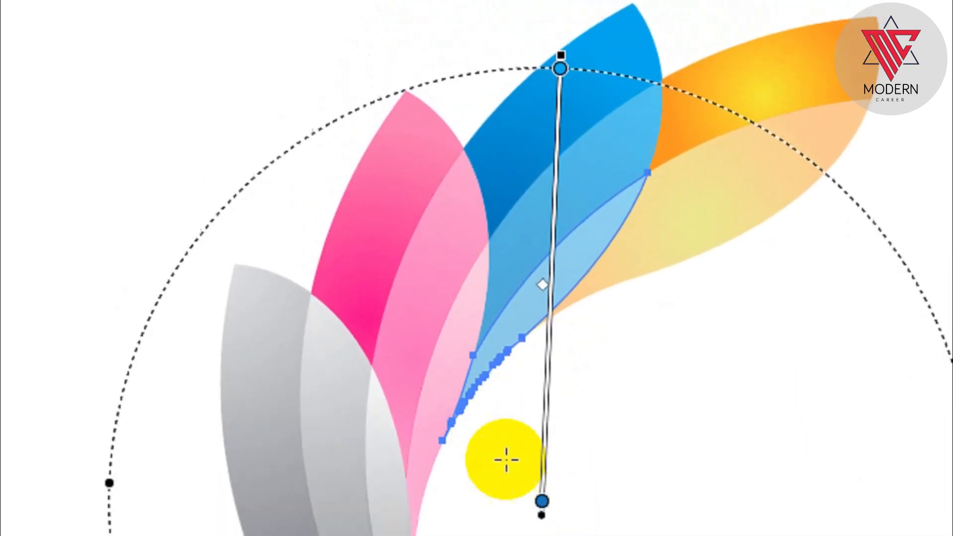
mouse_move(505, 502)
mouse_down()
mouse_move(546, 236)
mouse_move(597, 203)
mouse_up()
drag(596, 150, 620, 145)
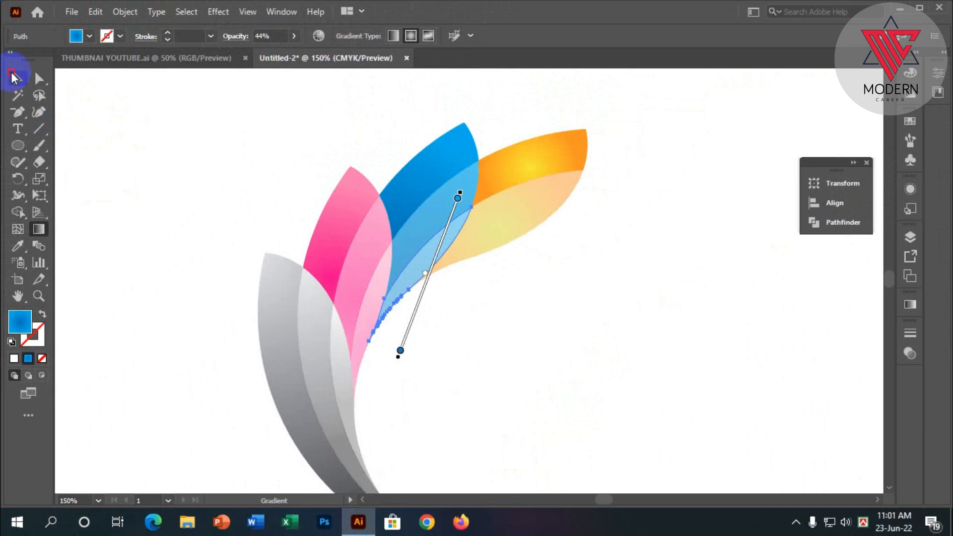
click(11, 77)
click(128, 177)
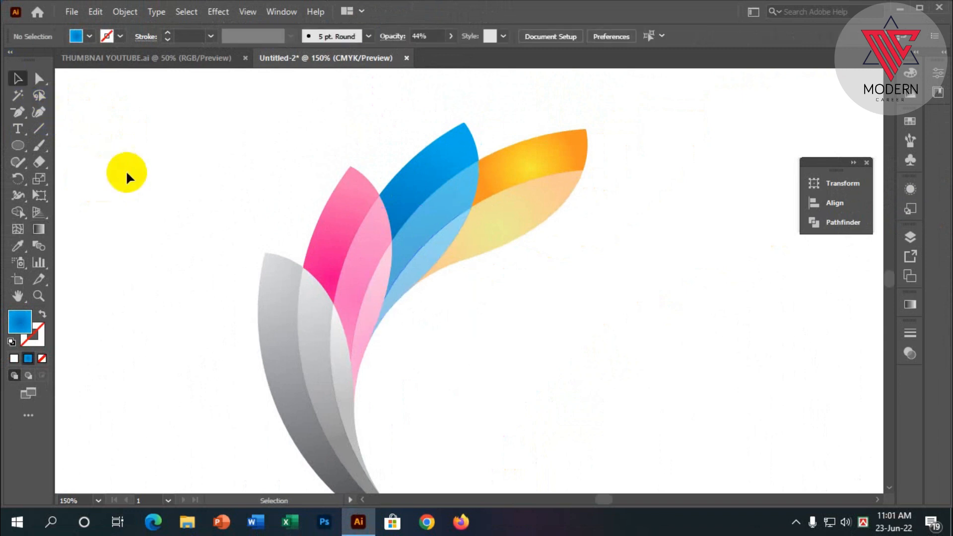
Step: Redraw the upper orange piece's radial gradient from yellow beyond its outer tip to orange at its inner base
click(560, 145)
click(78, 267)
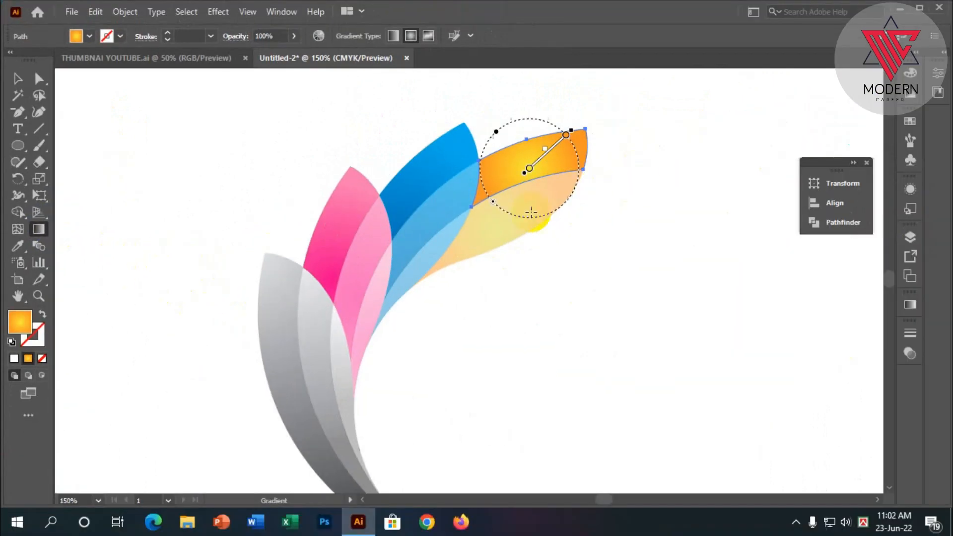
drag(475, 206, 563, 140)
drag(638, 107, 480, 196)
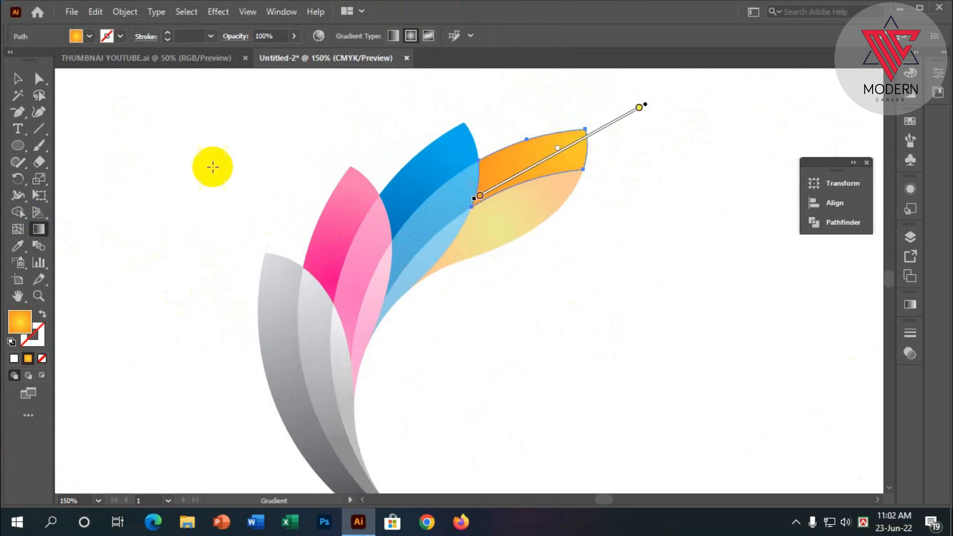
click(16, 79)
click(590, 214)
Step: Redraw the pale lower orange piece's radial gradient from yellow beyond its outer tip to orange below its inner base
click(513, 206)
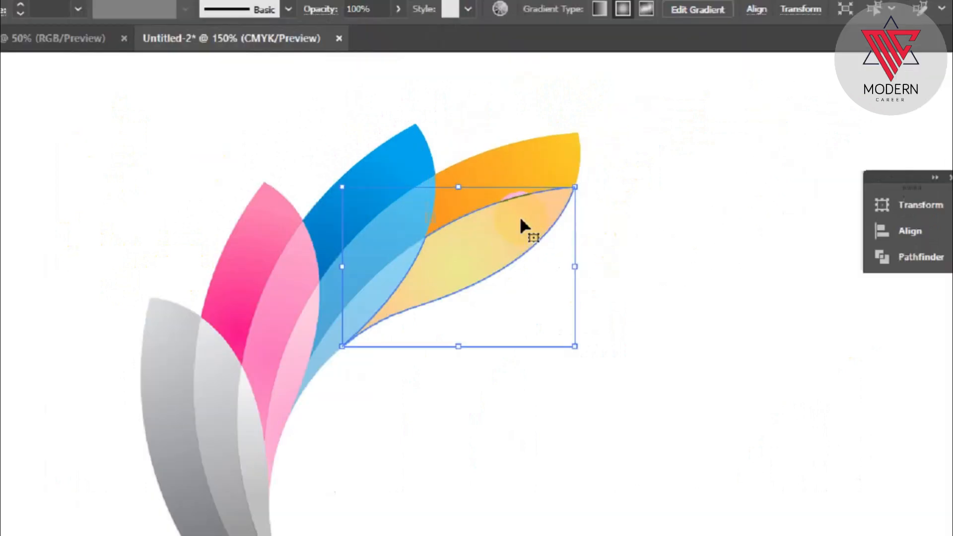
click(37, 230)
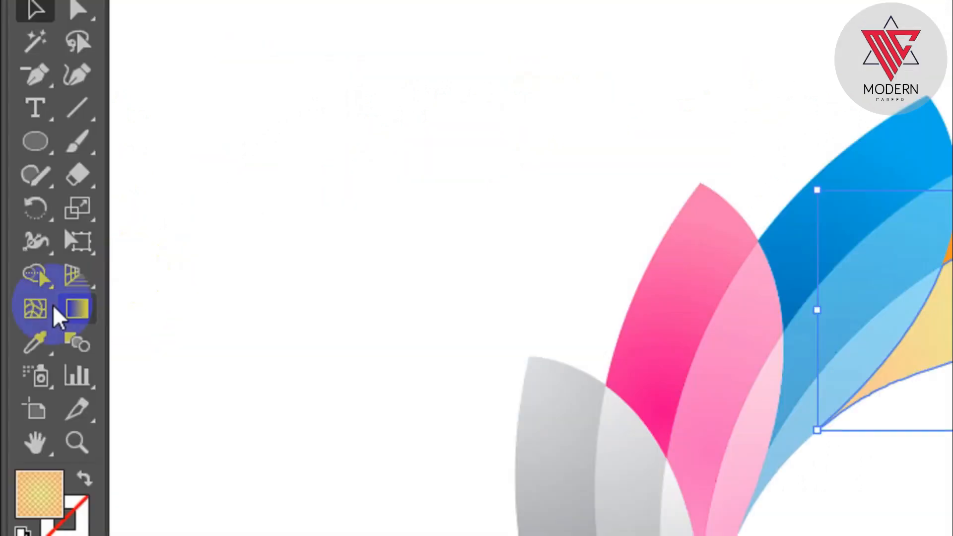
click(71, 312)
drag(701, 267, 440, 408)
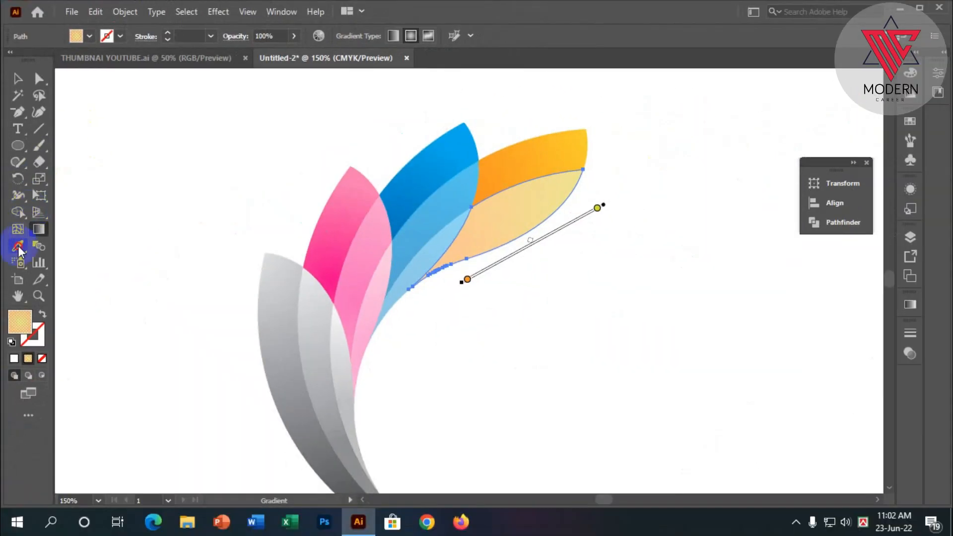
Step: Fill the pale lower piece of the orange petal with the orange-yellow gradient sampled from the upper orange piece
click(18, 247)
click(518, 168)
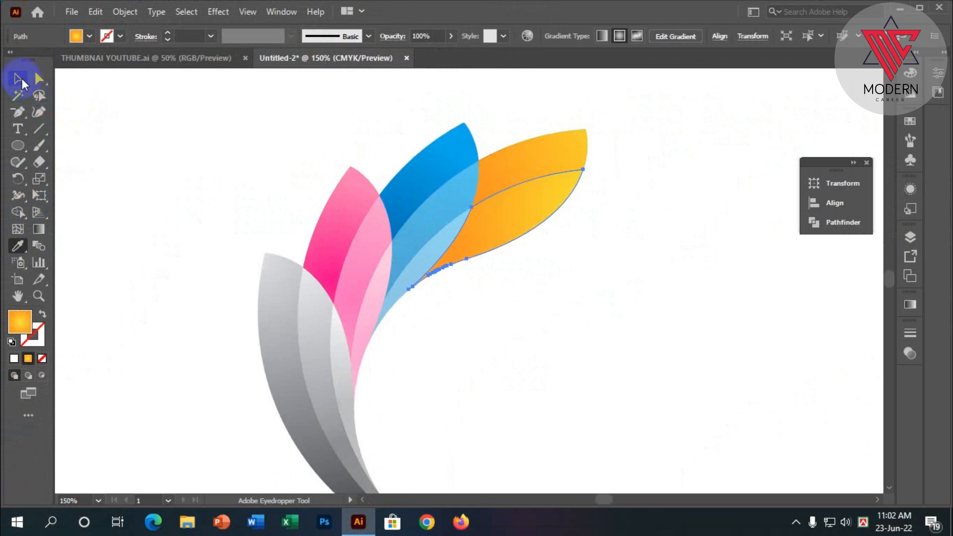
click(18, 80)
Step: Redraw the lower orange piece's radial gradient until it runs from bright yellow at the outer tip to orange at the inner base
click(38, 229)
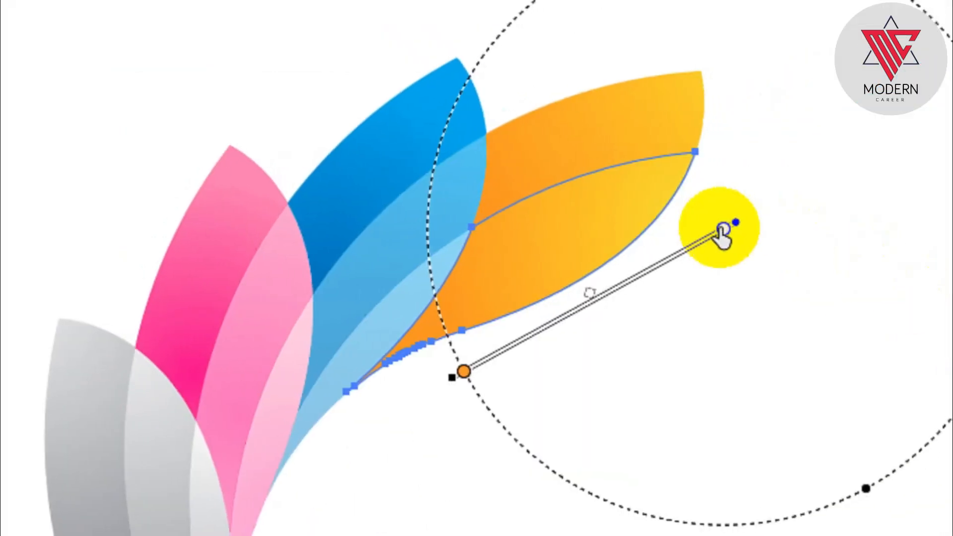
drag(721, 228, 483, 346)
mouse_move(829, 132)
mouse_down()
mouse_move(737, 203)
mouse_move(466, 332)
mouse_move(427, 376)
mouse_up()
mouse_move(535, 419)
mouse_down()
mouse_move(619, 288)
mouse_move(738, 143)
mouse_move(681, 171)
mouse_move(472, 477)
mouse_up()
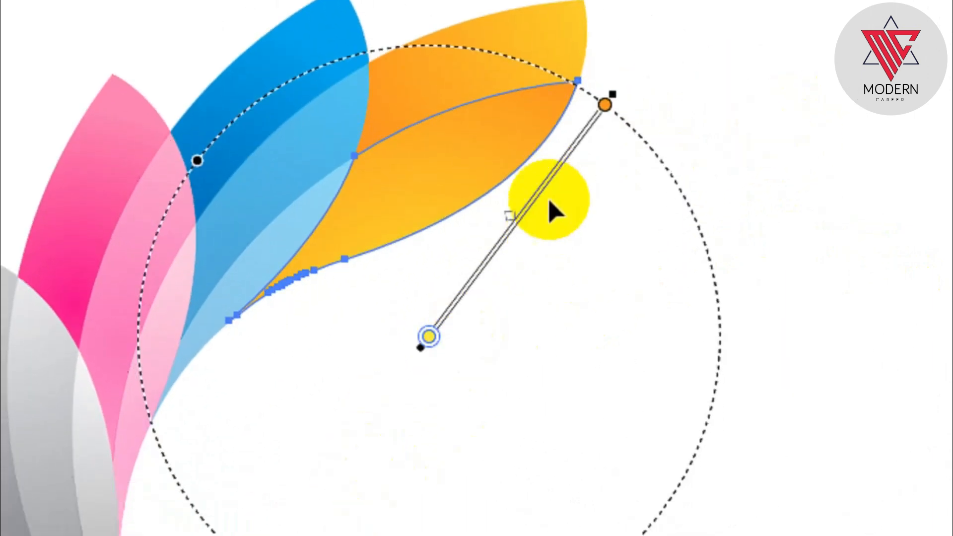
drag(299, 409, 560, 190)
drag(559, 129, 606, 124)
drag(623, 178, 119, 495)
drag(228, 405, 184, 418)
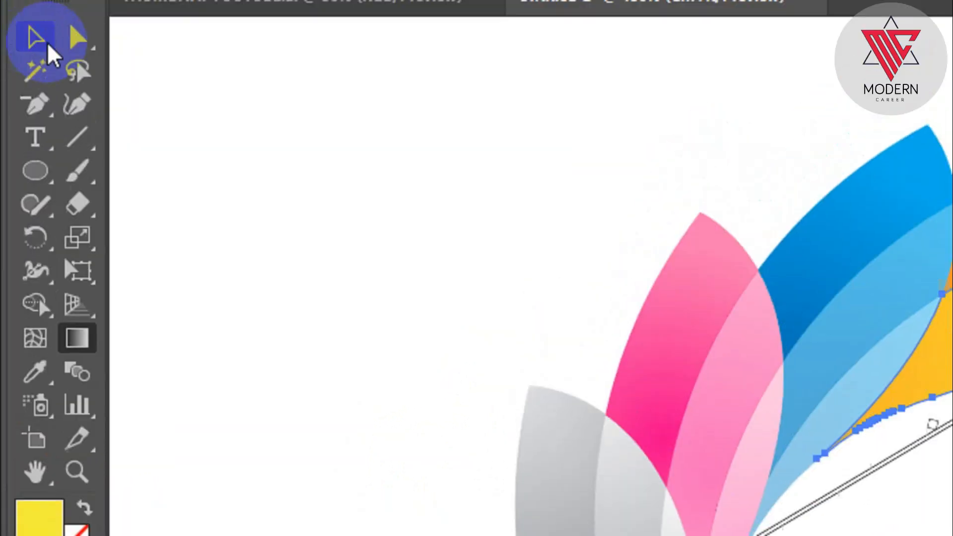
click(25, 107)
click(310, 222)
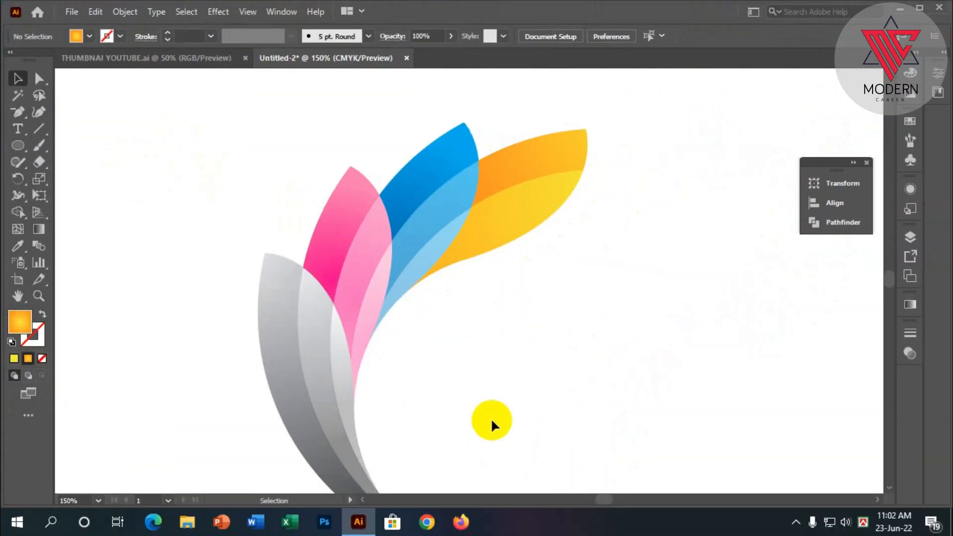
Step: Select every piece of the four finished petals and group them into a single mark
scroll(494, 419, down, 2)
scroll(481, 418, down, 2)
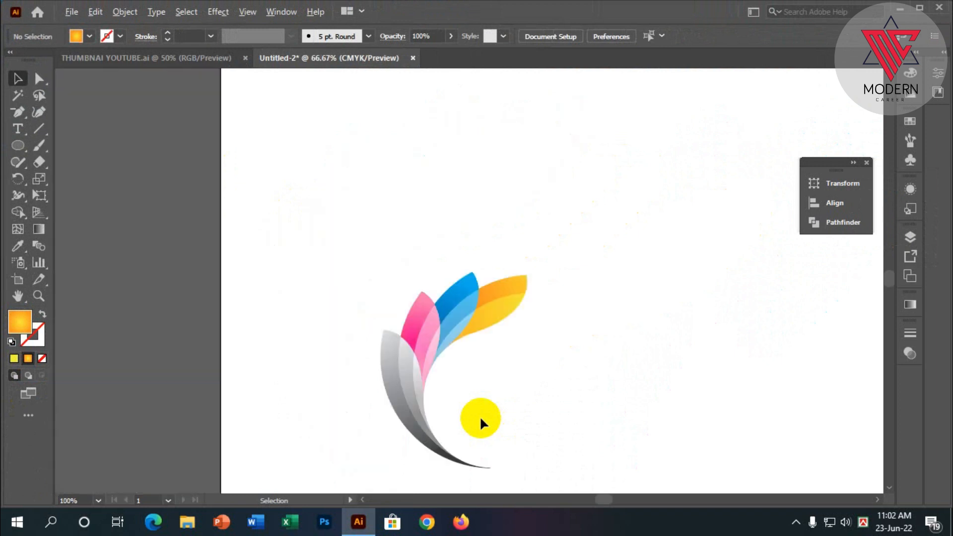
scroll(593, 448, down, 3)
scroll(398, 380, down, 1)
scroll(541, 395, down, 1)
scroll(416, 337, up, 1)
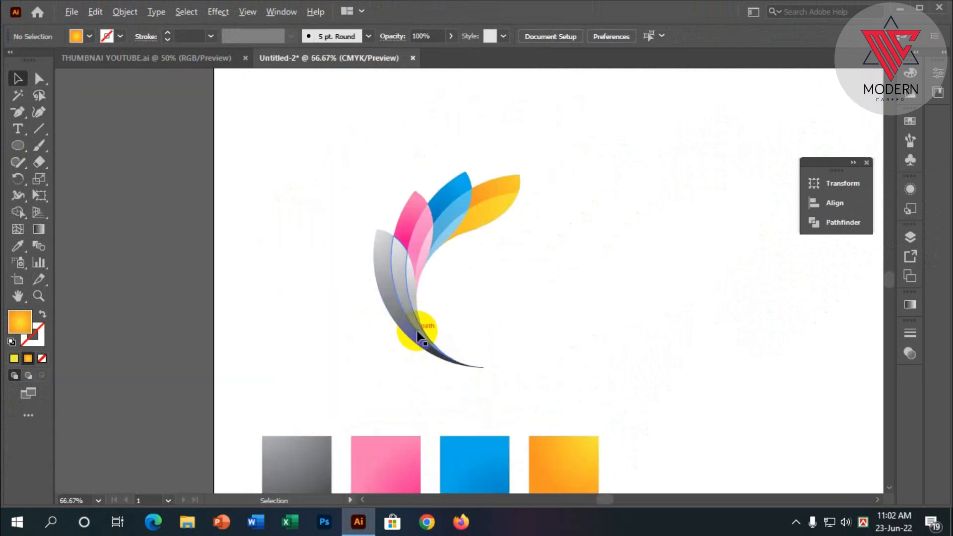
drag(342, 161, 343, 166)
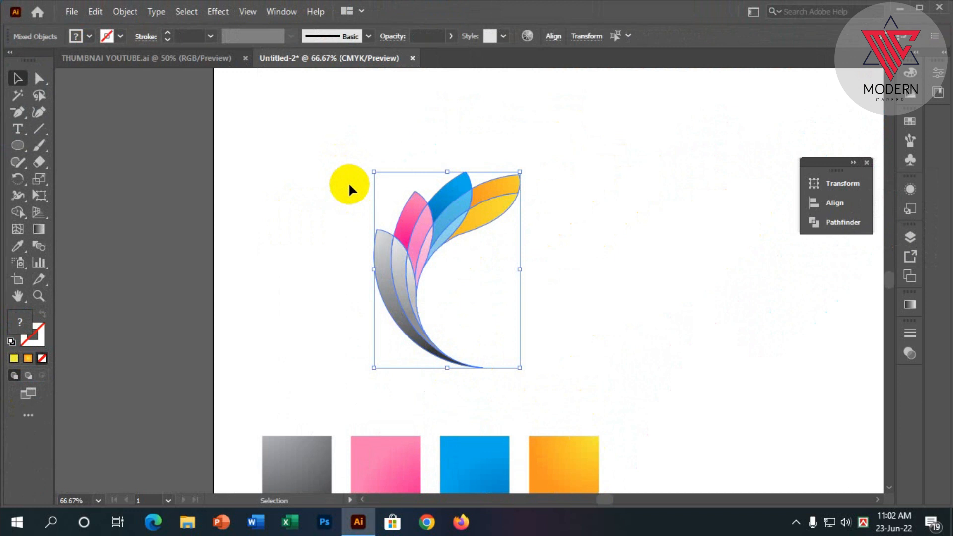
key(a)
key(ctrl+g)
drag(390, 256, 391, 229)
click(410, 342)
scroll(407, 336, down, 1)
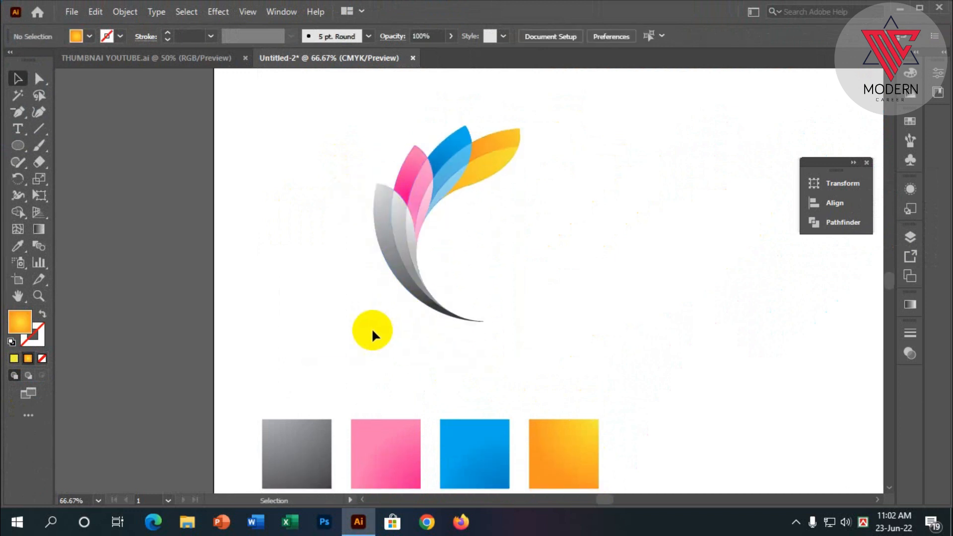
Step: Move the "logo design" text from above the artboard to beside the petal mark and inspect its font choices, keeping Candy Shop Black Personal Use
scroll(379, 328, down, 2)
scroll(373, 338, up, 2)
scroll(393, 328, down, 1)
drag(530, 142, 519, 304)
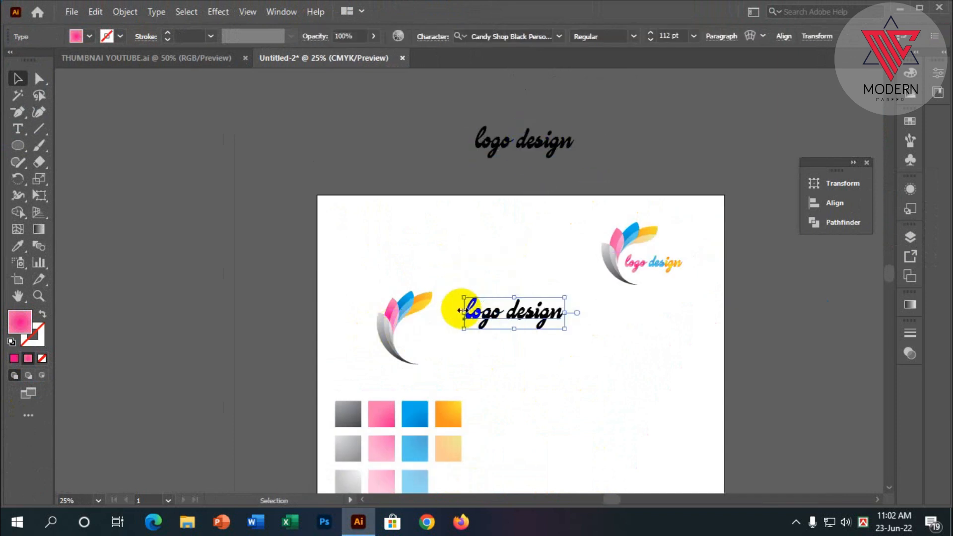
scroll(460, 311, up, 2)
drag(577, 314, 520, 314)
scroll(513, 222, down, 1)
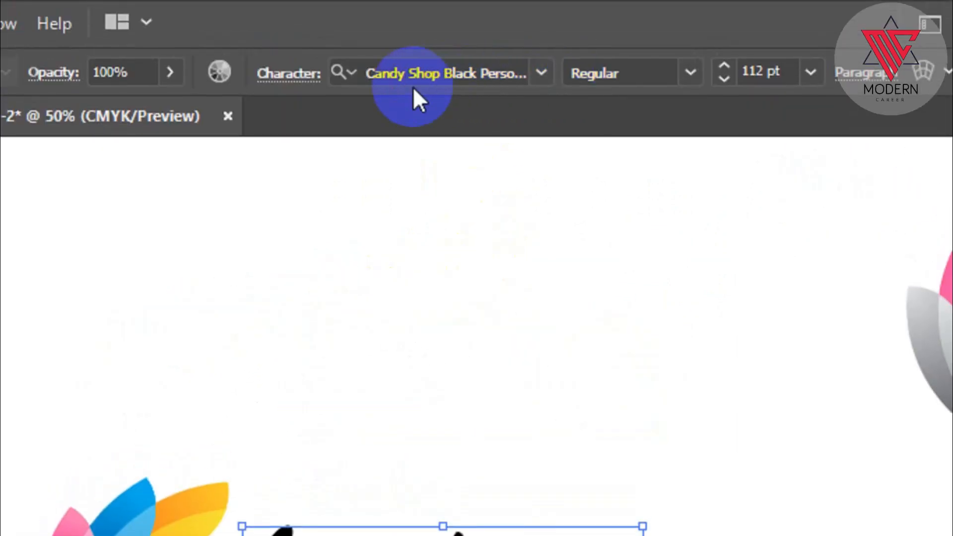
click(534, 74)
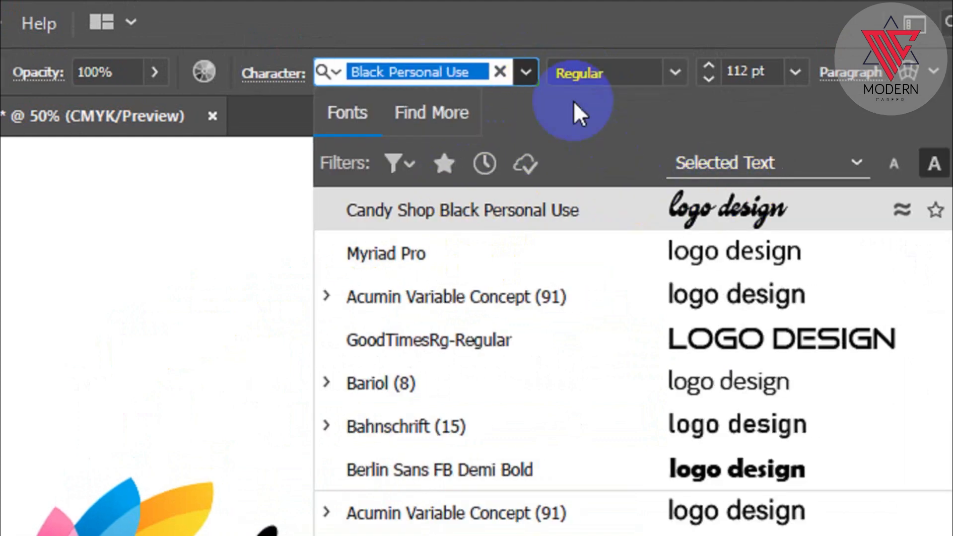
click(527, 73)
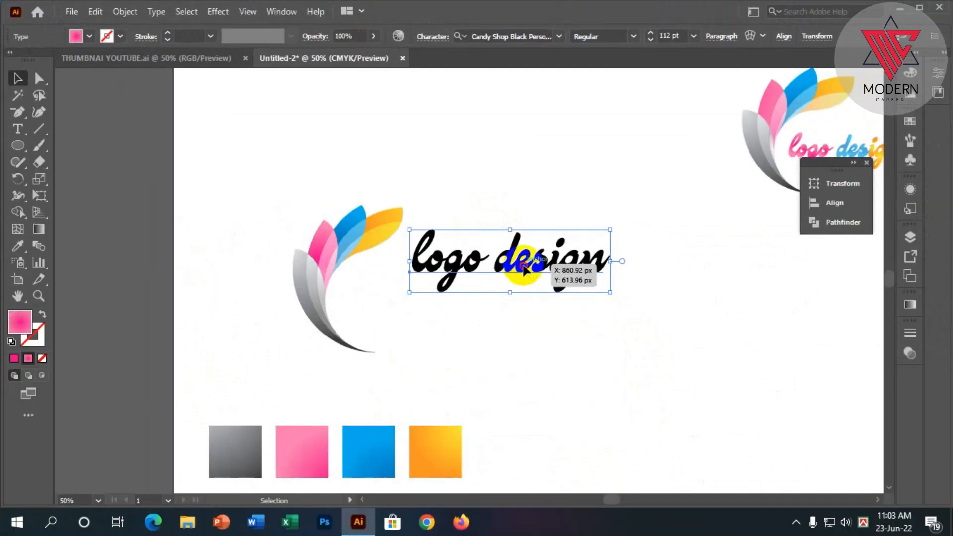
Step: Position the "logo design" text inside the curve of the petals, beginning close to the grey petal's inner edge
drag(523, 268, 498, 296)
scroll(502, 287, down, 2)
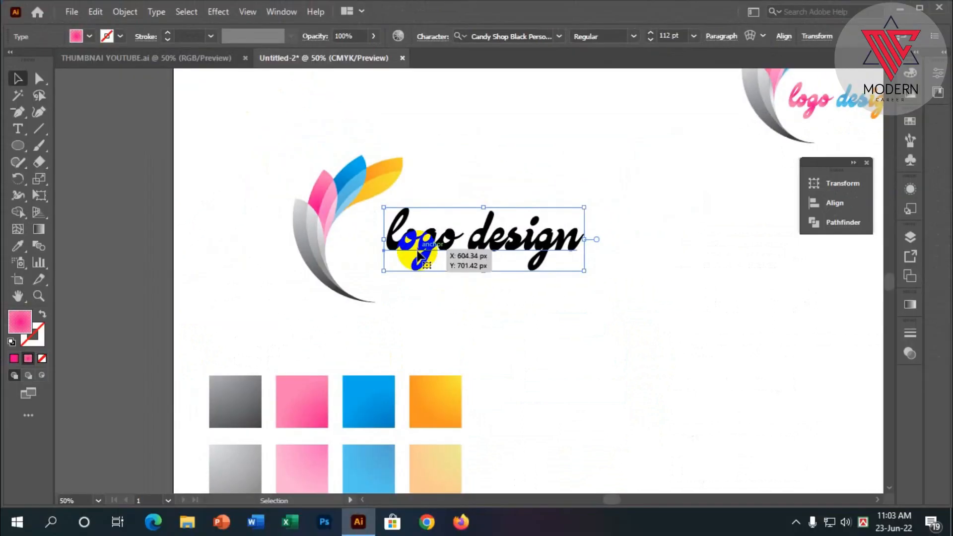
scroll(410, 254, down, 1)
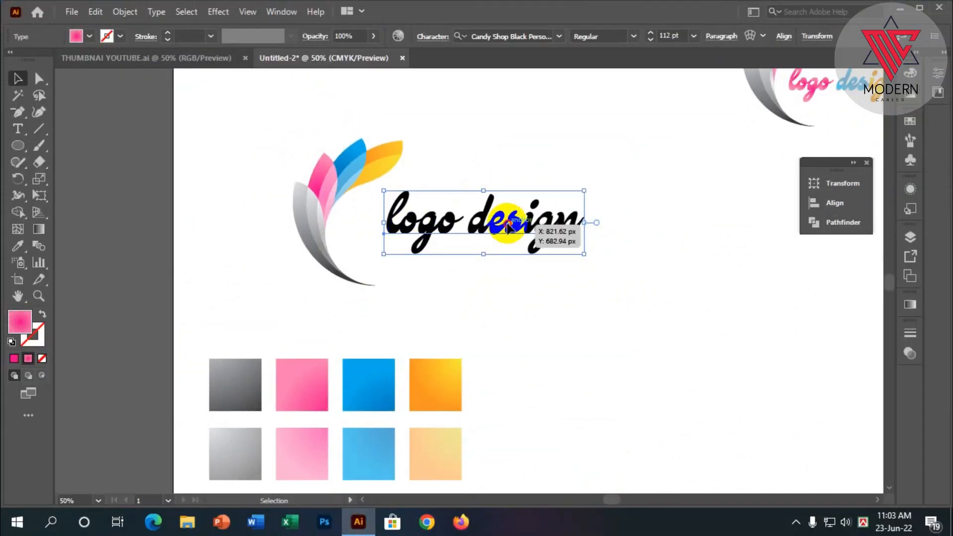
drag(511, 219, 474, 231)
scroll(474, 232, down, 1)
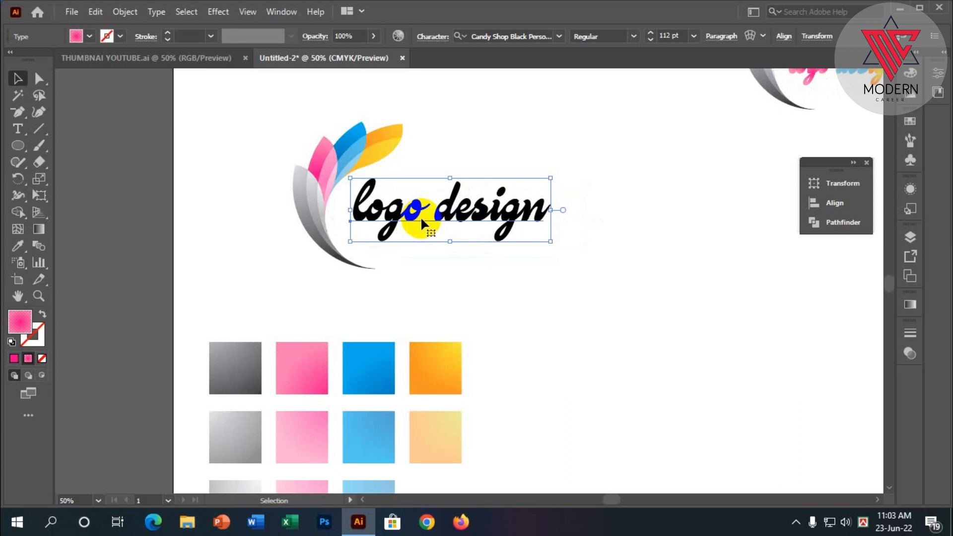
scroll(419, 220, down, 1)
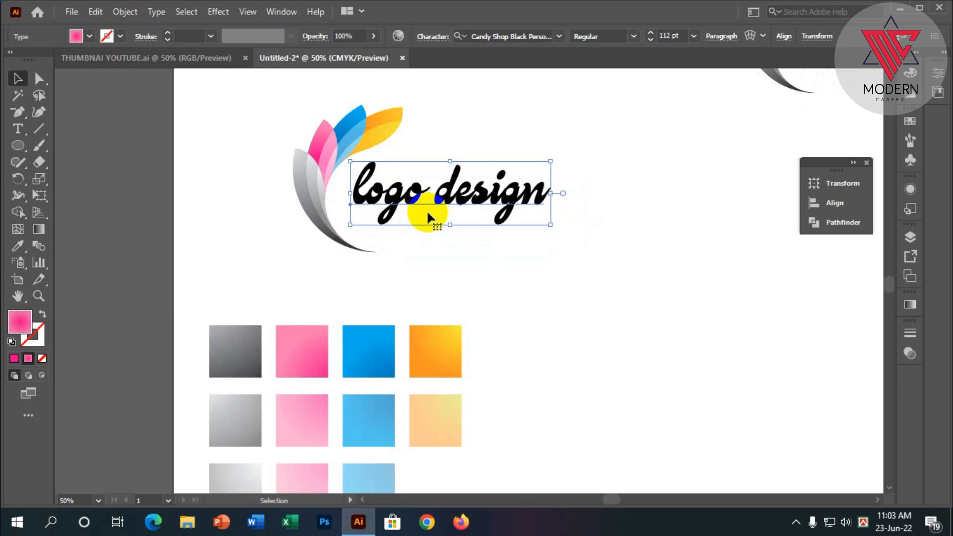
scroll(427, 212, up, 1)
drag(467, 203, 464, 212)
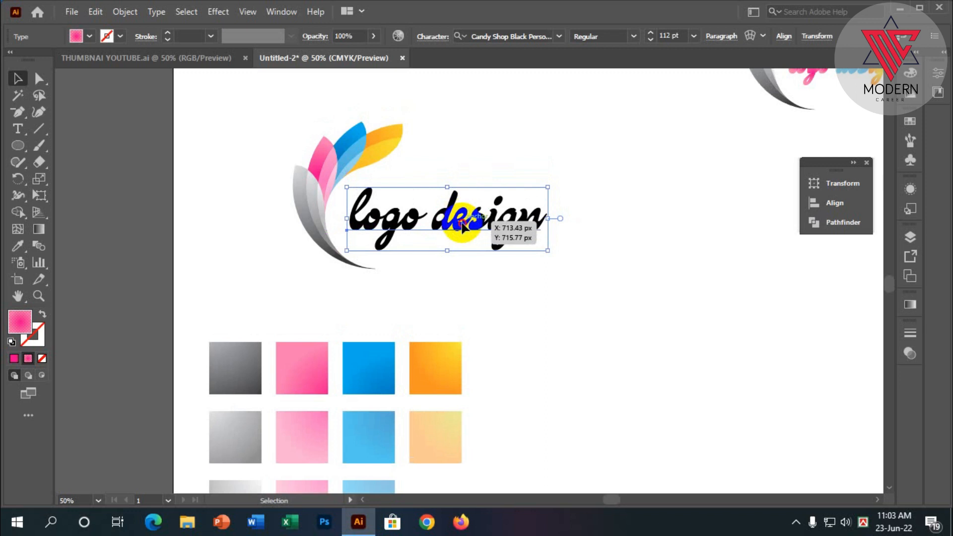
Step: Scale the "logo design" text down proportionally to about 85 pt so it fits inside the petal curve
drag(548, 250, 514, 236)
scroll(430, 211, up, 1)
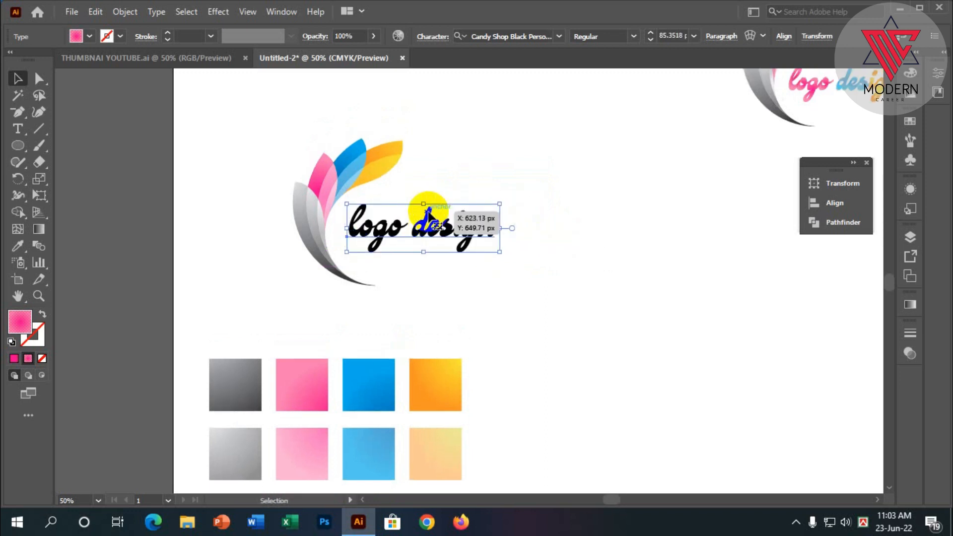
scroll(410, 200, up, 1)
scroll(427, 214, up, 1)
scroll(436, 219, down, 1)
Step: Convert the "logo design" text to outlines and ungroup the resulting letters
right_click(438, 212)
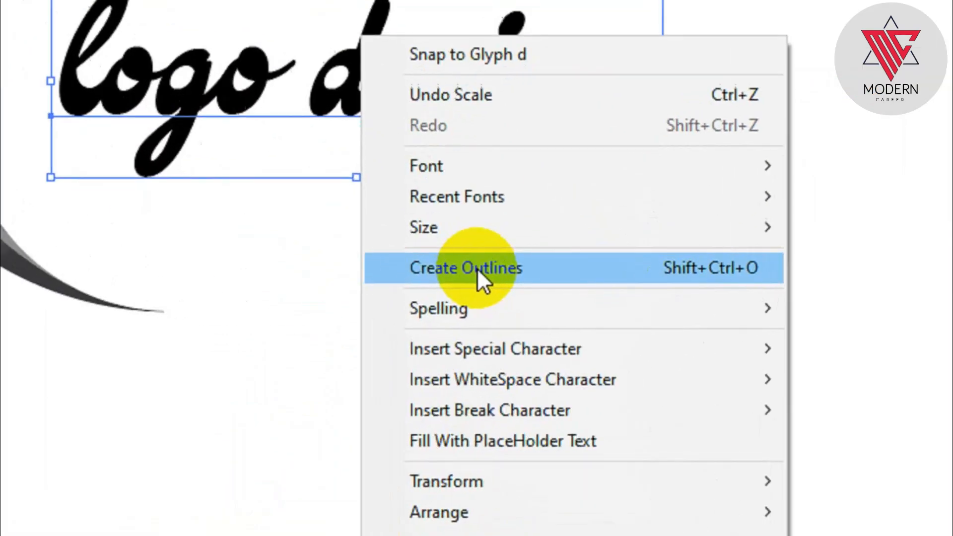
click(498, 318)
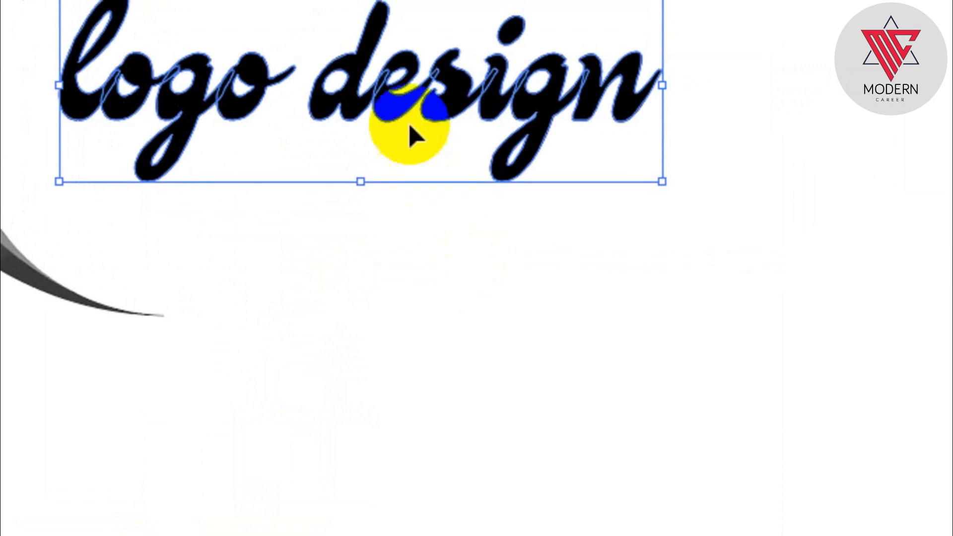
right_click(410, 133)
click(506, 350)
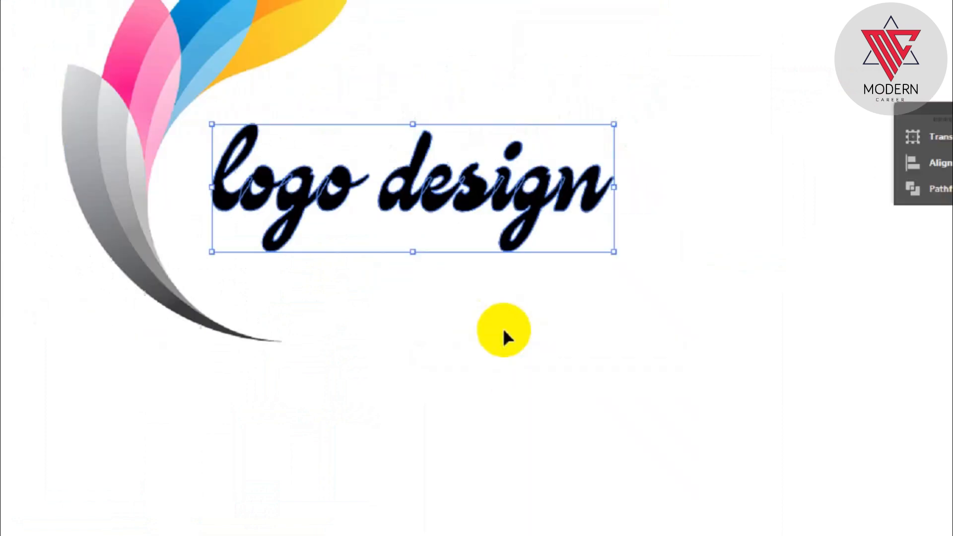
click(202, 144)
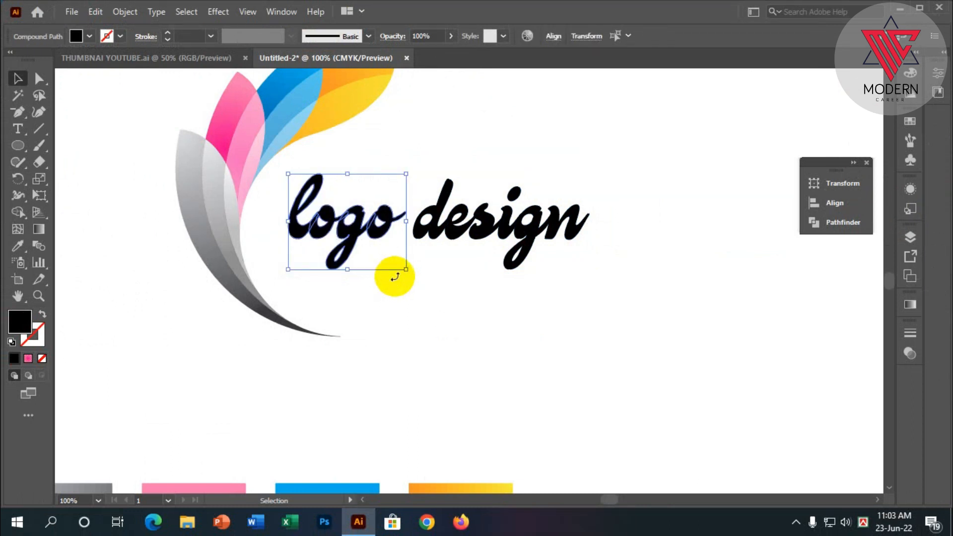
Step: Fill the word "logo" with the pink gradient sampled from the dark piece of the pink petal
click(19, 243)
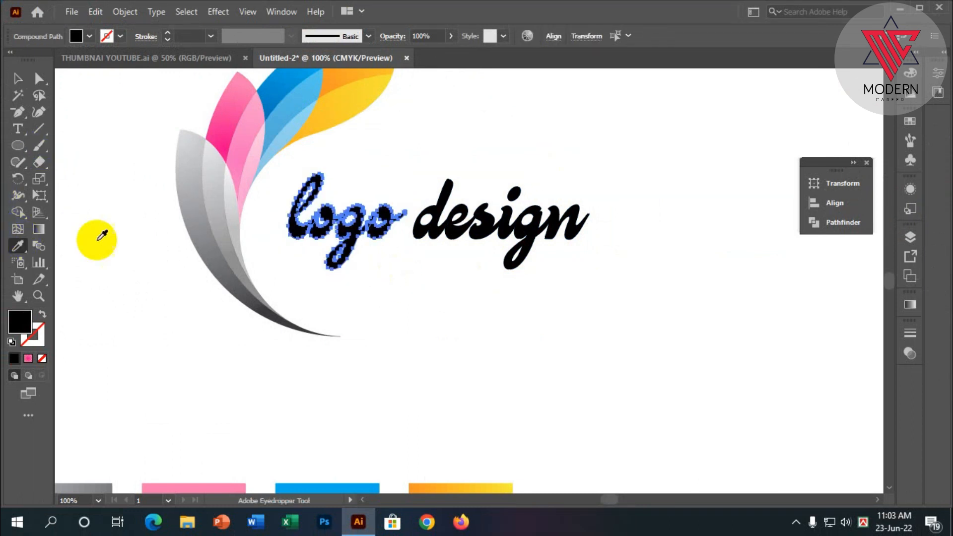
key(ctrl+minus)
click(250, 246)
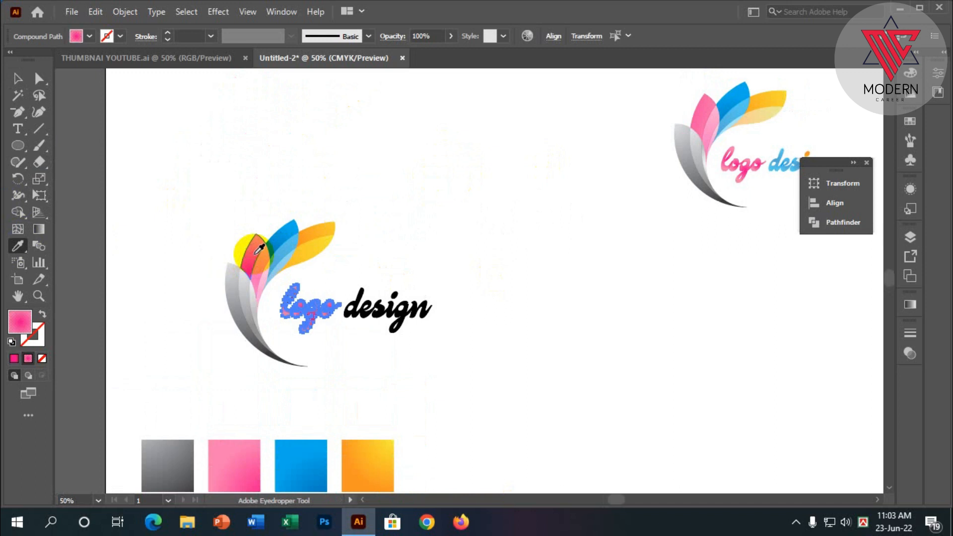
key(ctrl+plus)
key(ctrl+plus)
key(ctrl+plus)
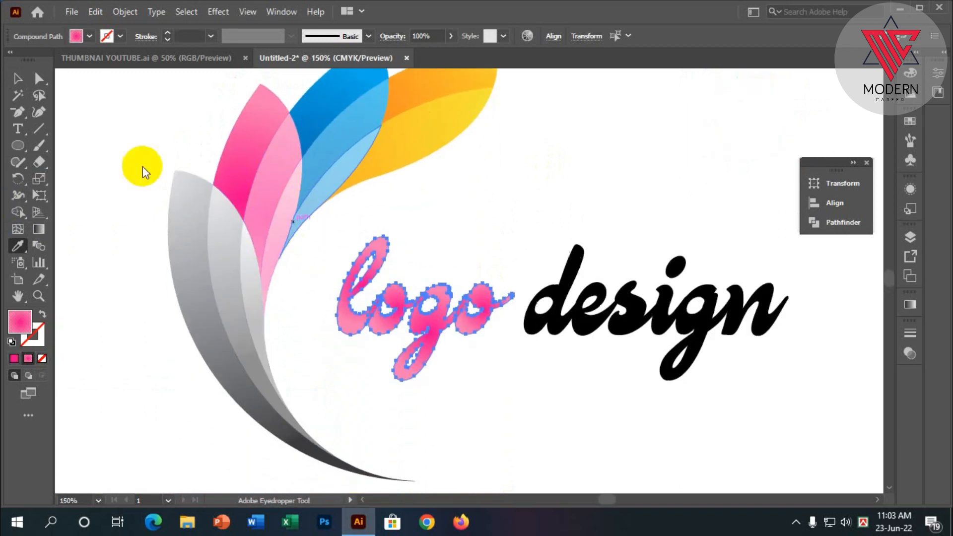
Step: Fill the letters "des" of "design" with the blue gradient sampled from the dark piece of the blue petal
key(v)
click(522, 255)
drag(527, 256, 630, 408)
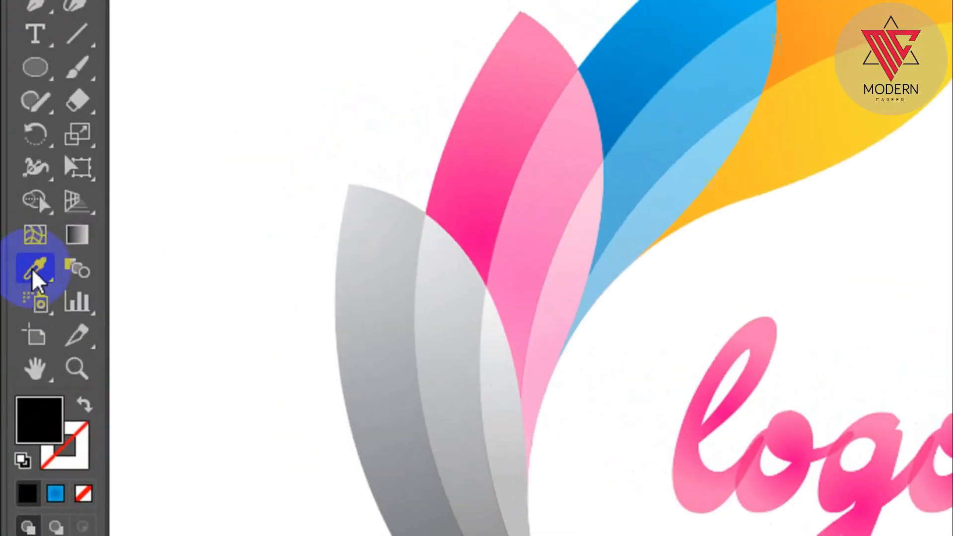
click(18, 247)
click(329, 134)
Step: Fill the letters "sign" of "design" with the orange-yellow gradient sampled from the orange petal
click(36, 19)
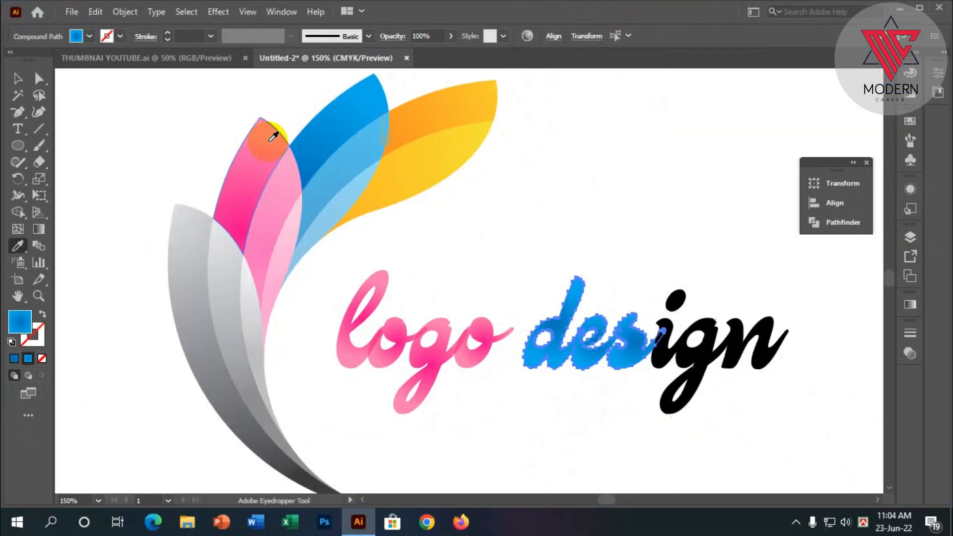
click(477, 243)
drag(656, 243, 764, 407)
click(15, 239)
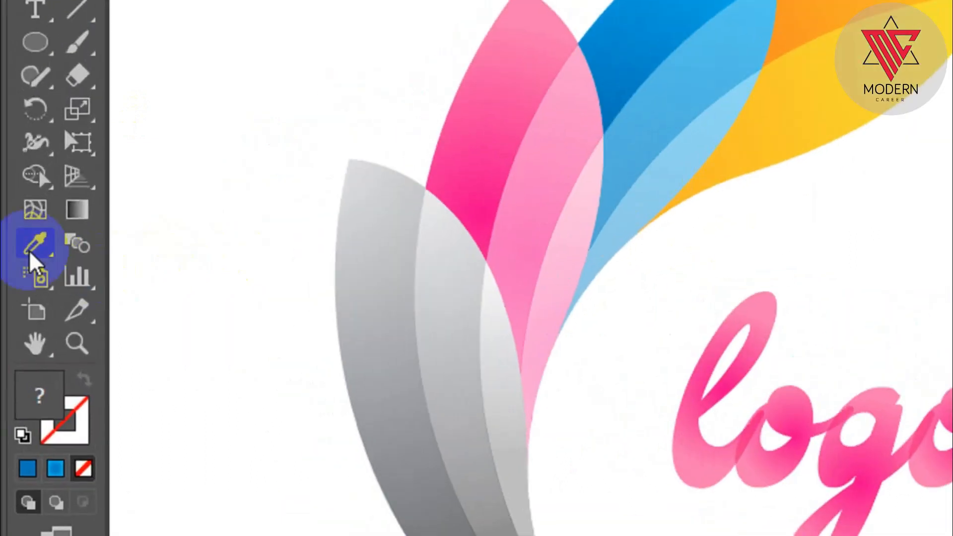
click(598, 64)
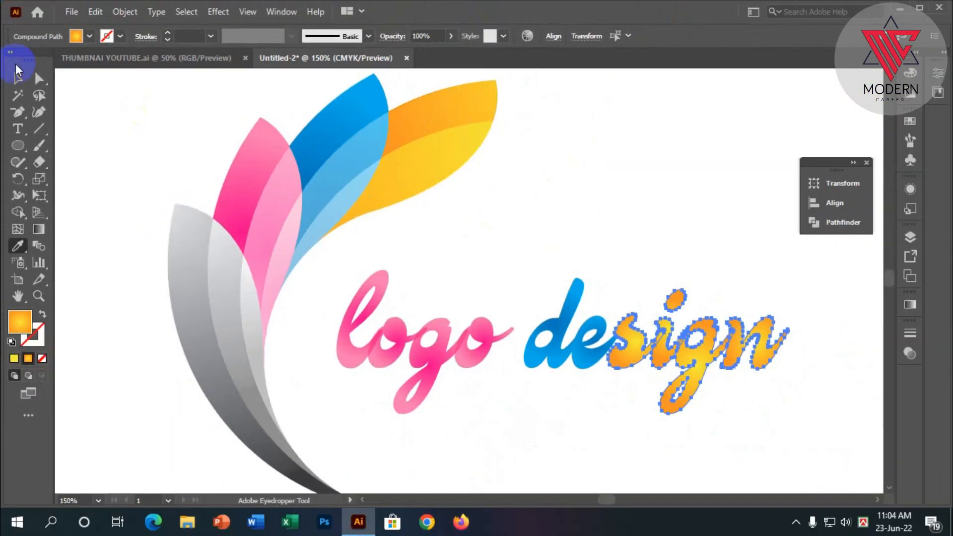
click(18, 78)
click(118, 121)
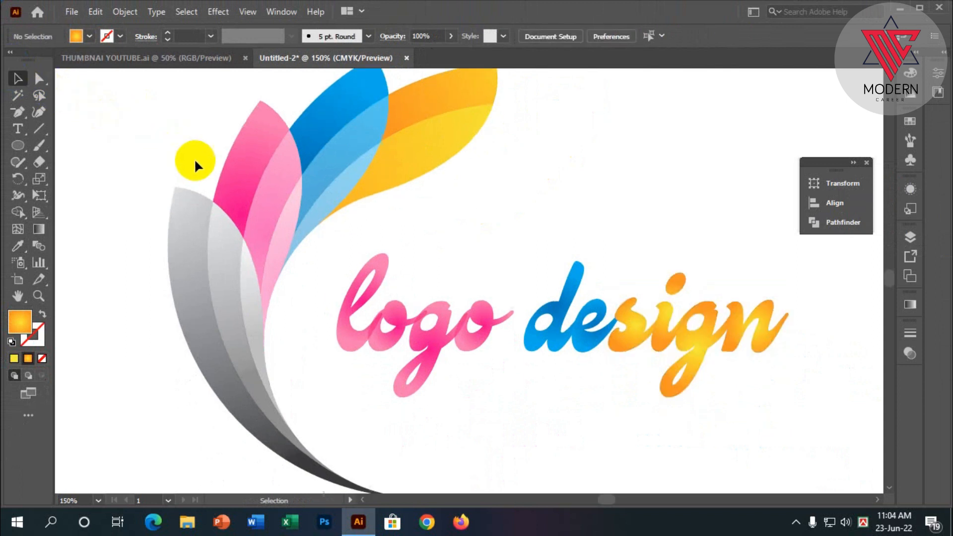
scroll(198, 161, down, 3)
scroll(193, 176, up, 1)
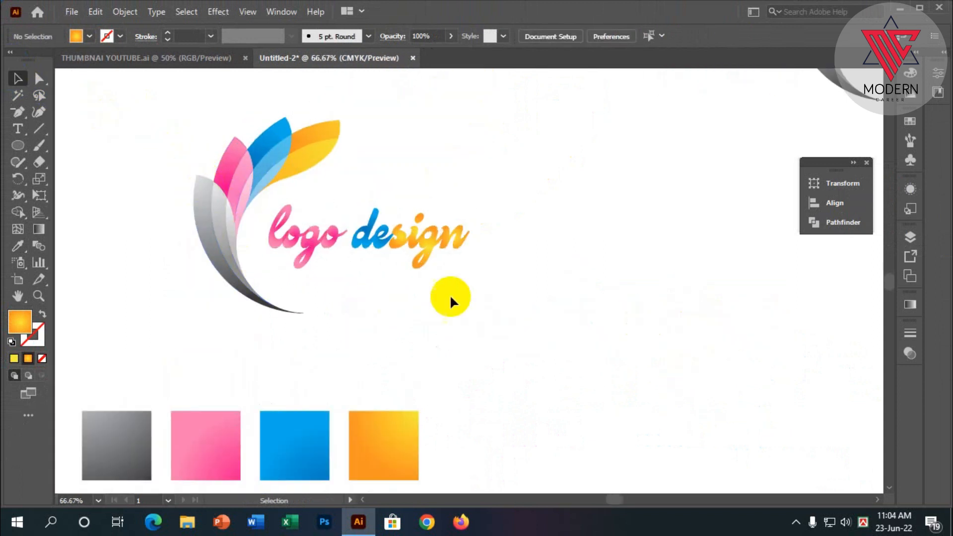
Step: Nudge the coloured "logo design" lettering slightly down relative to the petals
click(249, 196)
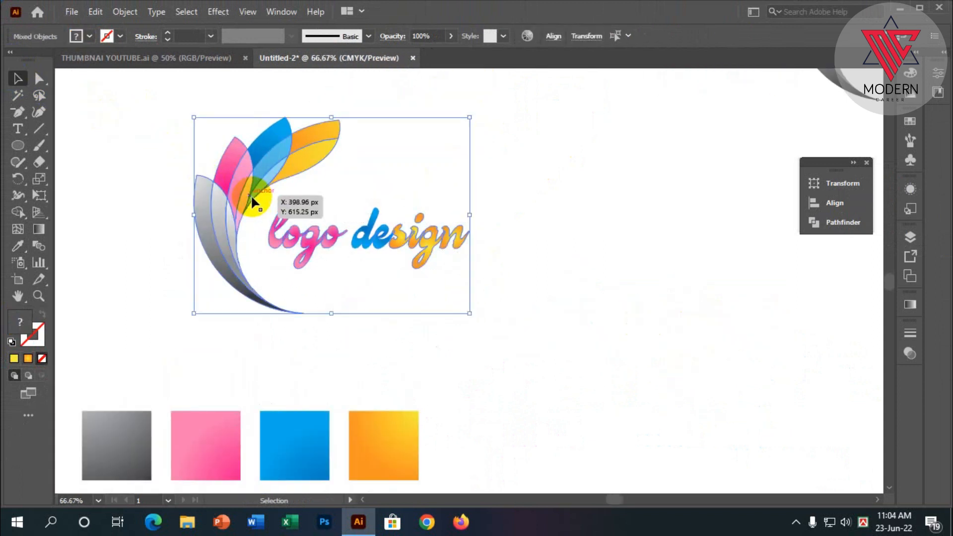
click(309, 337)
click(274, 206)
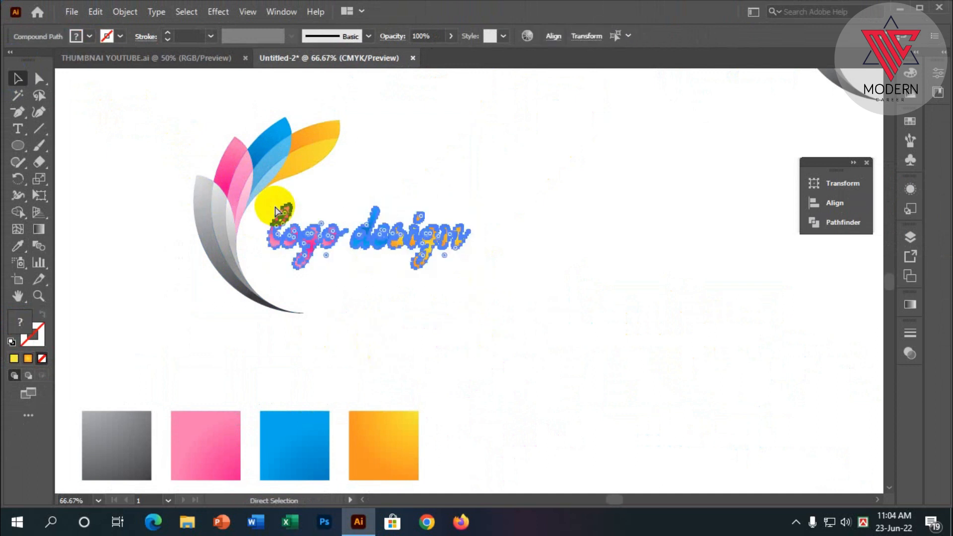
click(382, 310)
drag(386, 248, 388, 252)
click(427, 316)
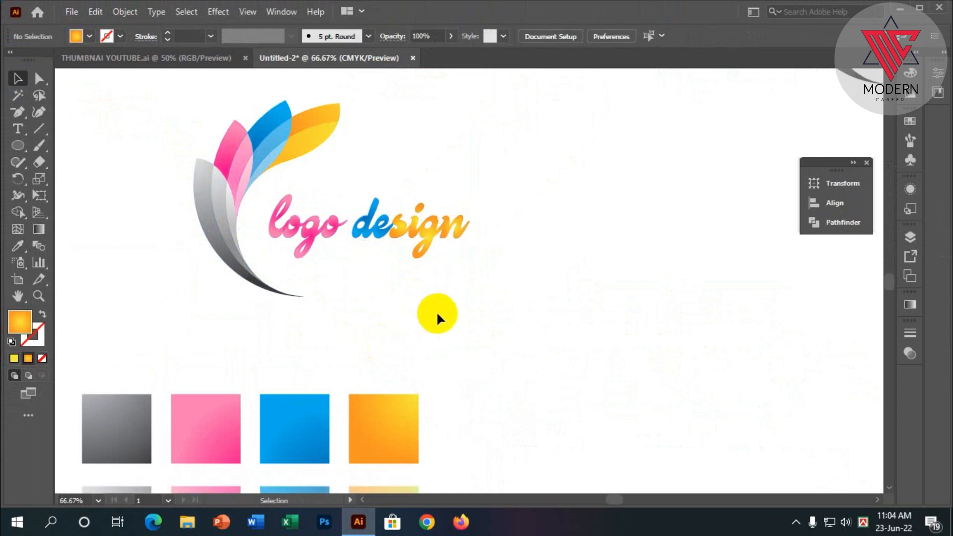
Step: Group the petals with the "logo design" lettering and shift the whole logo slightly up
scroll(436, 310, down, 2)
scroll(294, 241, up, 1)
drag(276, 192, 594, 390)
key(ctrl+g)
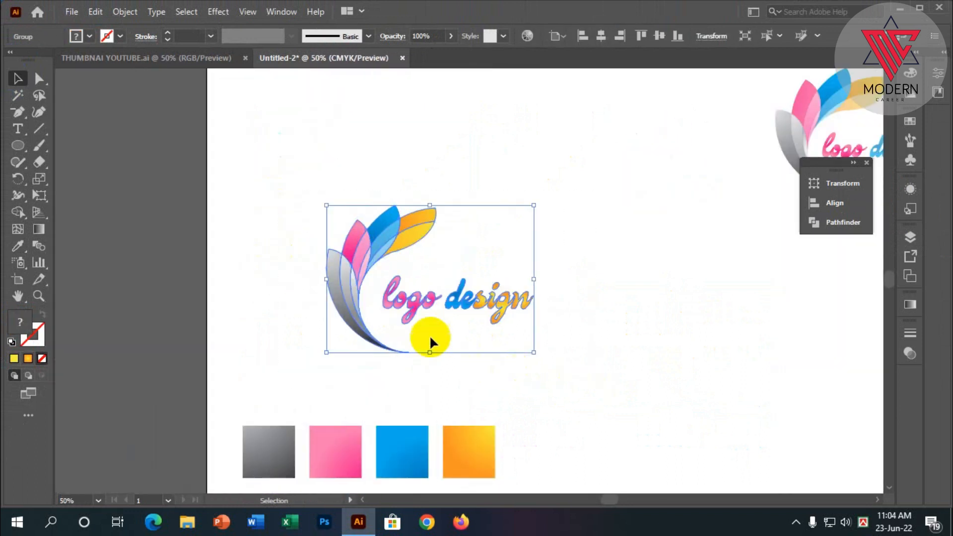
drag(416, 314, 422, 298)
click(375, 338)
scroll(375, 339, down, 1)
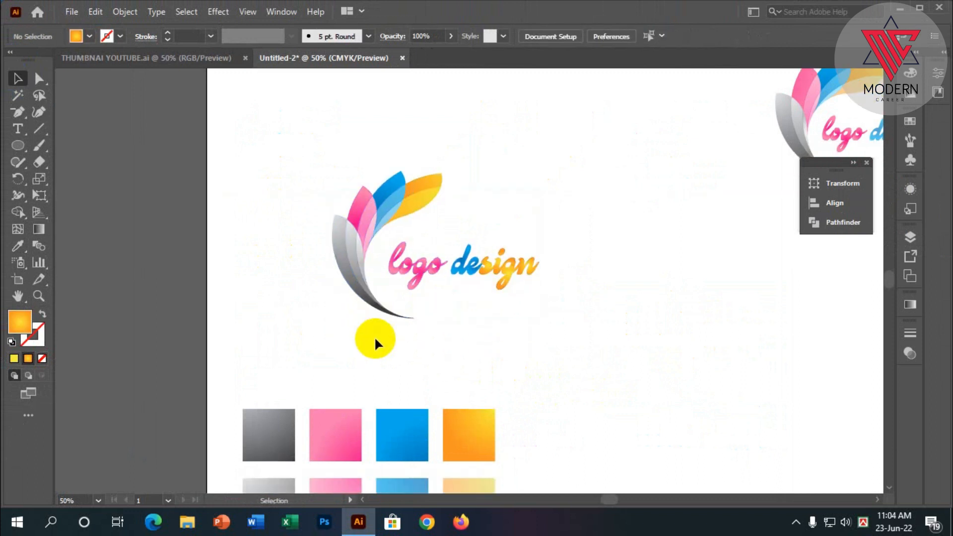
Step: Enlarge the grouped logo proportionally about its centre by roughly a quarter
scroll(439, 327, down, 2)
scroll(452, 320, up, 2)
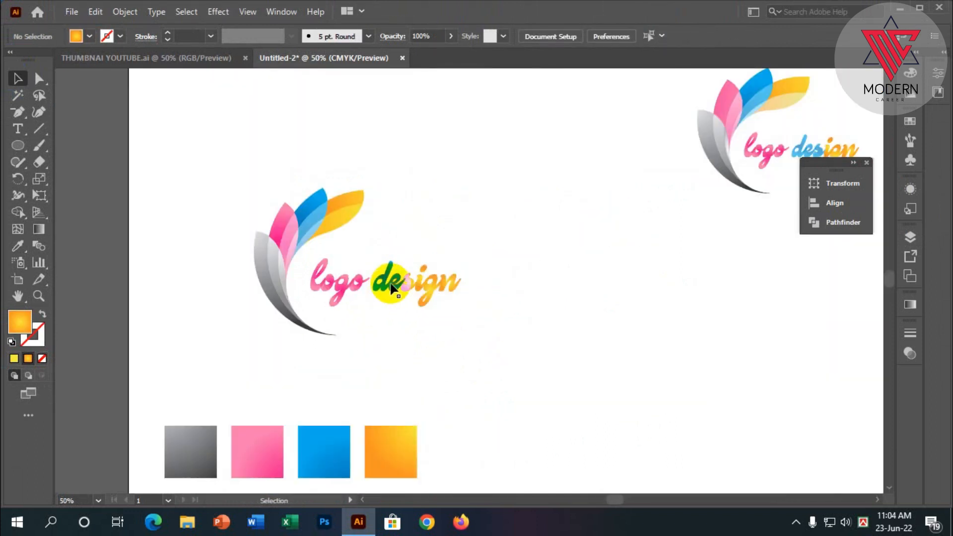
scroll(548, 329, up, 1)
click(424, 302)
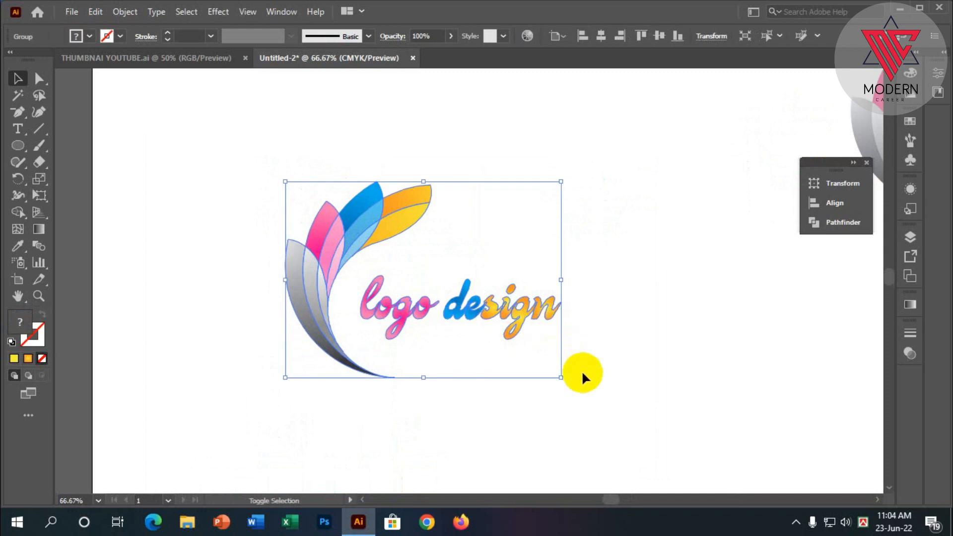
drag(561, 378, 598, 406)
scroll(545, 382, down, 2)
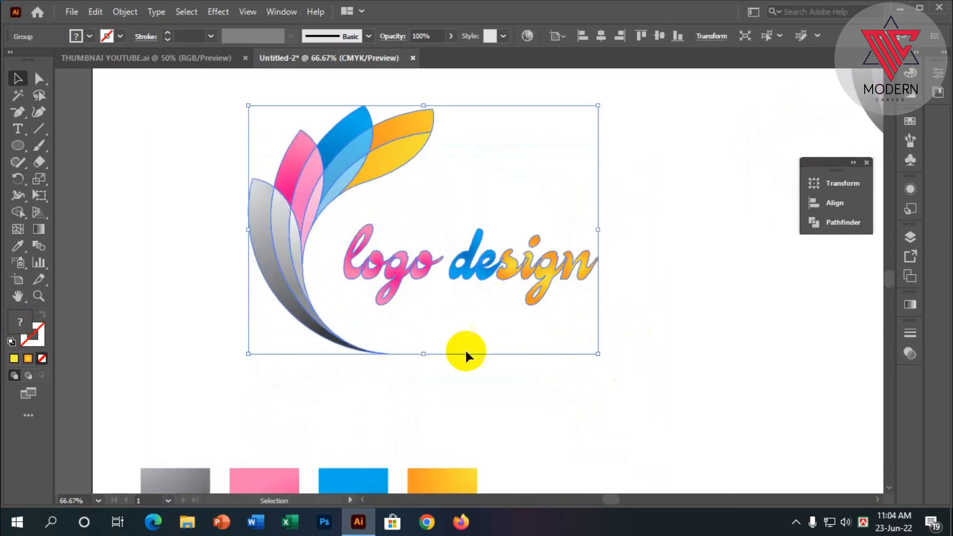
Step: Deselect the grouped logo and examine the finished petals and "logo design" lettering on the artboard
scroll(360, 352, up, 1)
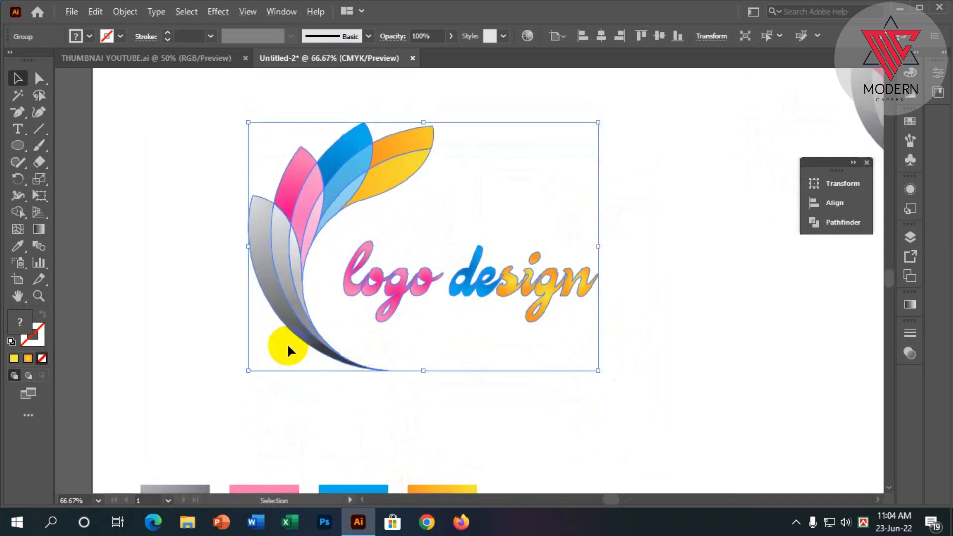
scroll(288, 345, up, 2)
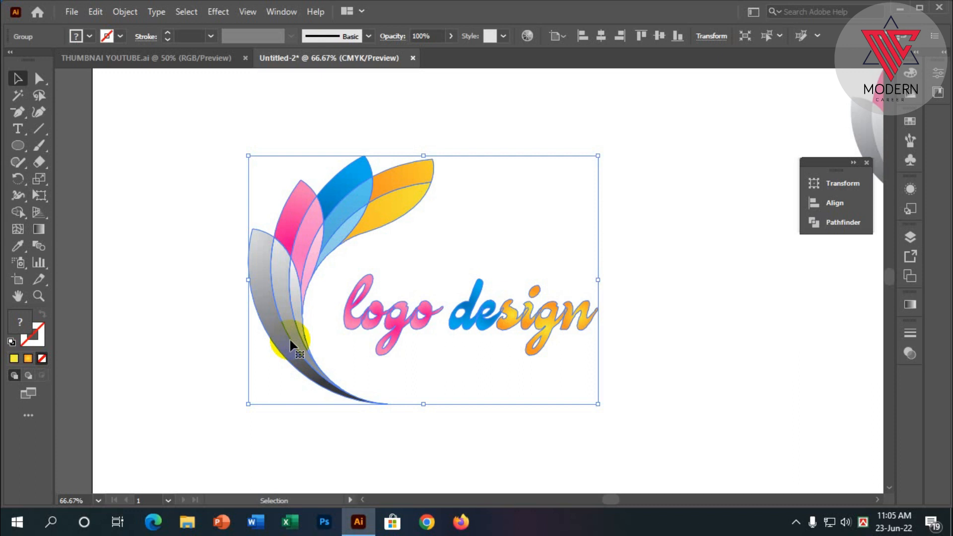
scroll(289, 340, up, 1)
scroll(291, 341, down, 3)
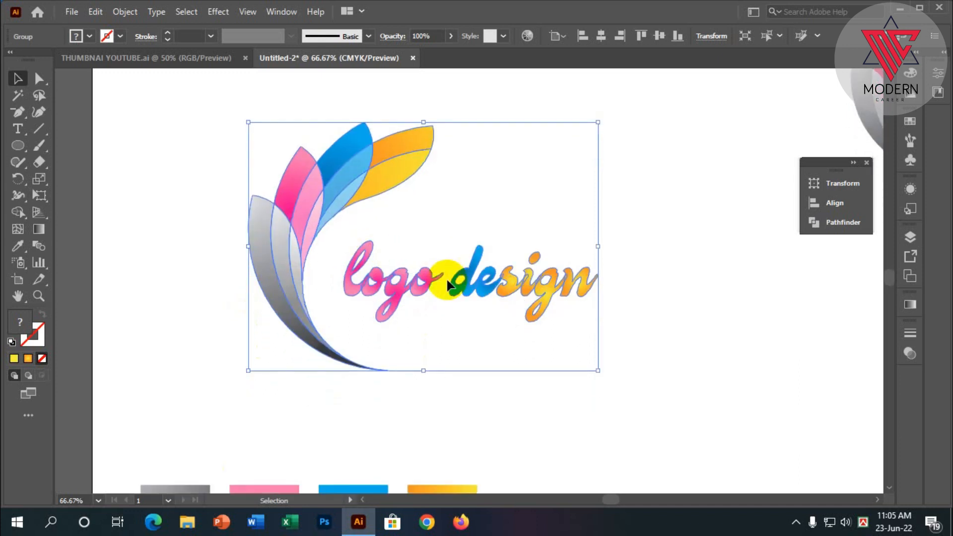
click(377, 394)
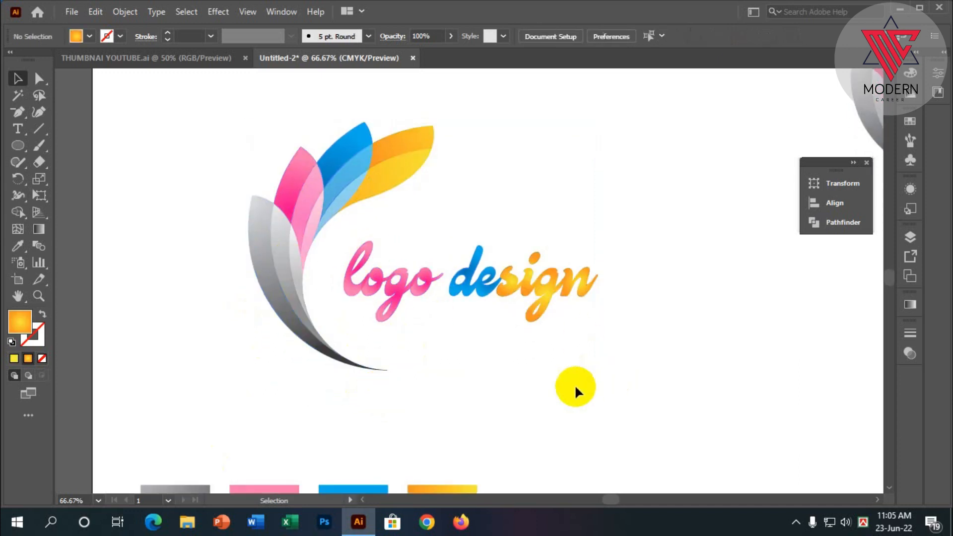
scroll(433, 332, up, 2)
scroll(564, 351, down, 1)
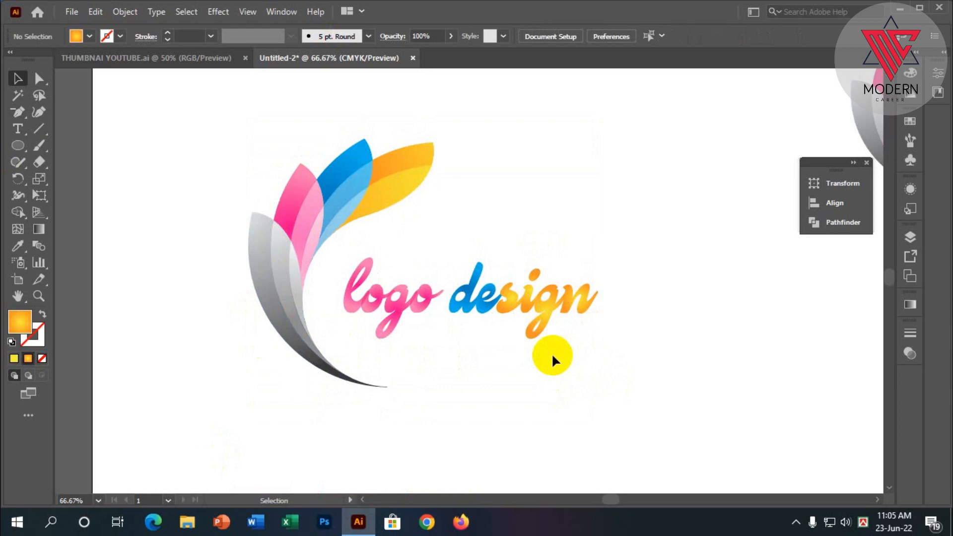
scroll(211, 207, up, 2)
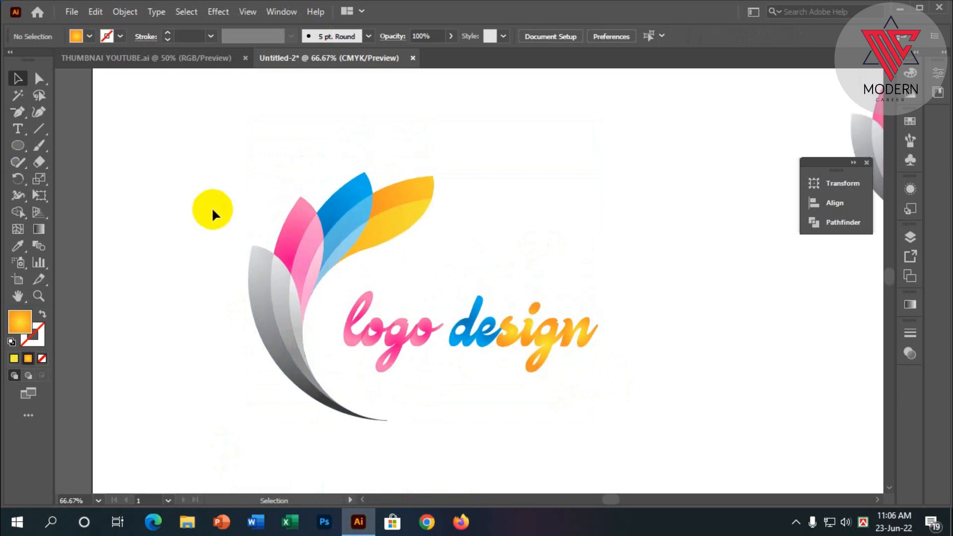